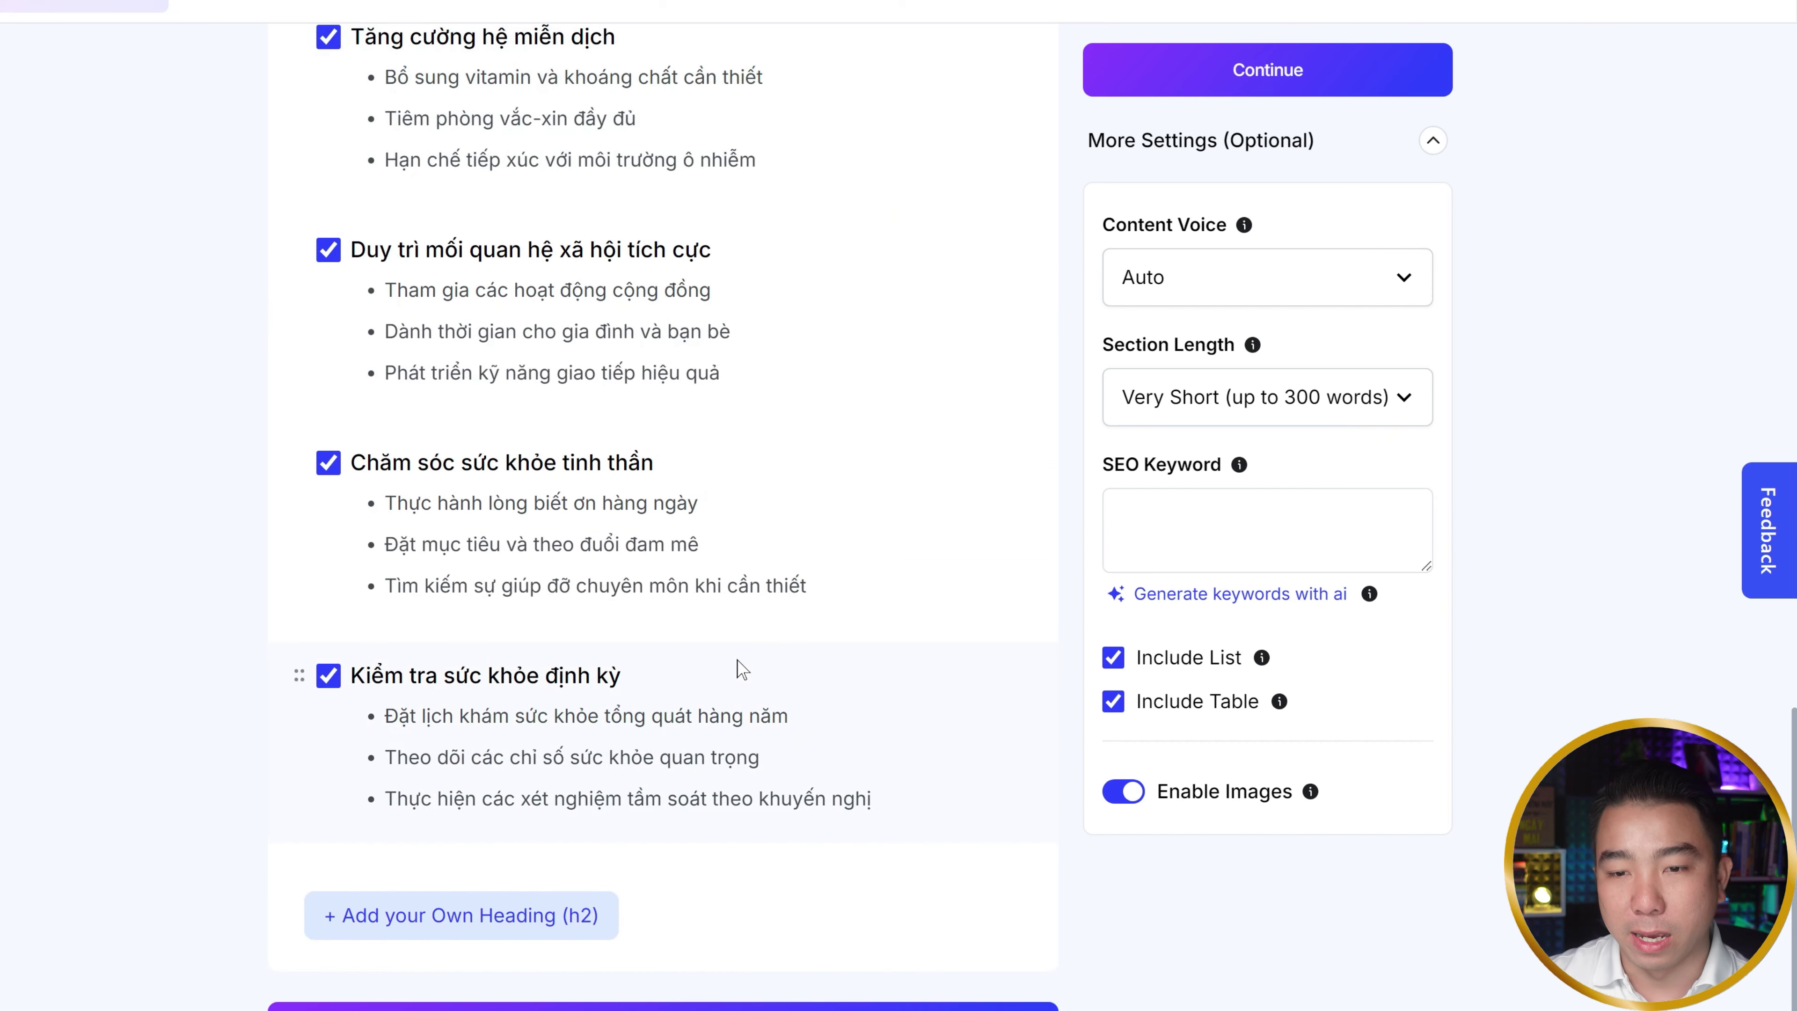
scroll(732, 642, up, 20)
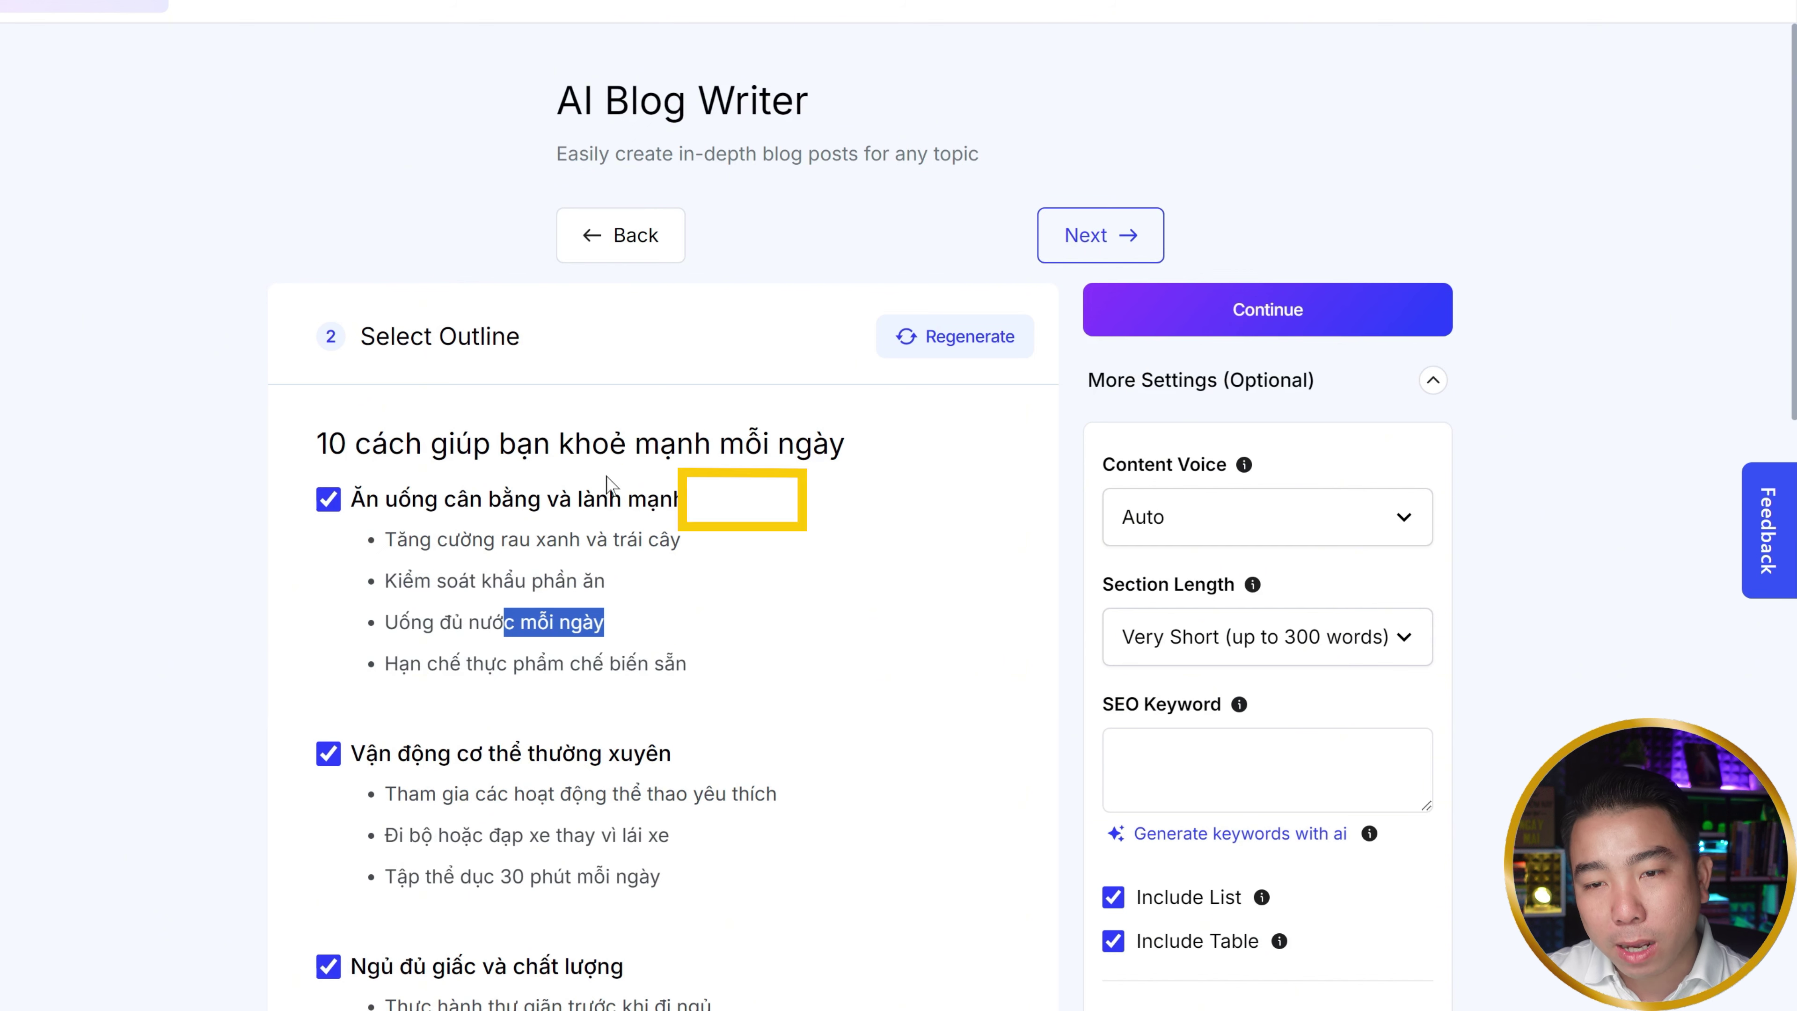
mouse_move(751, 508)
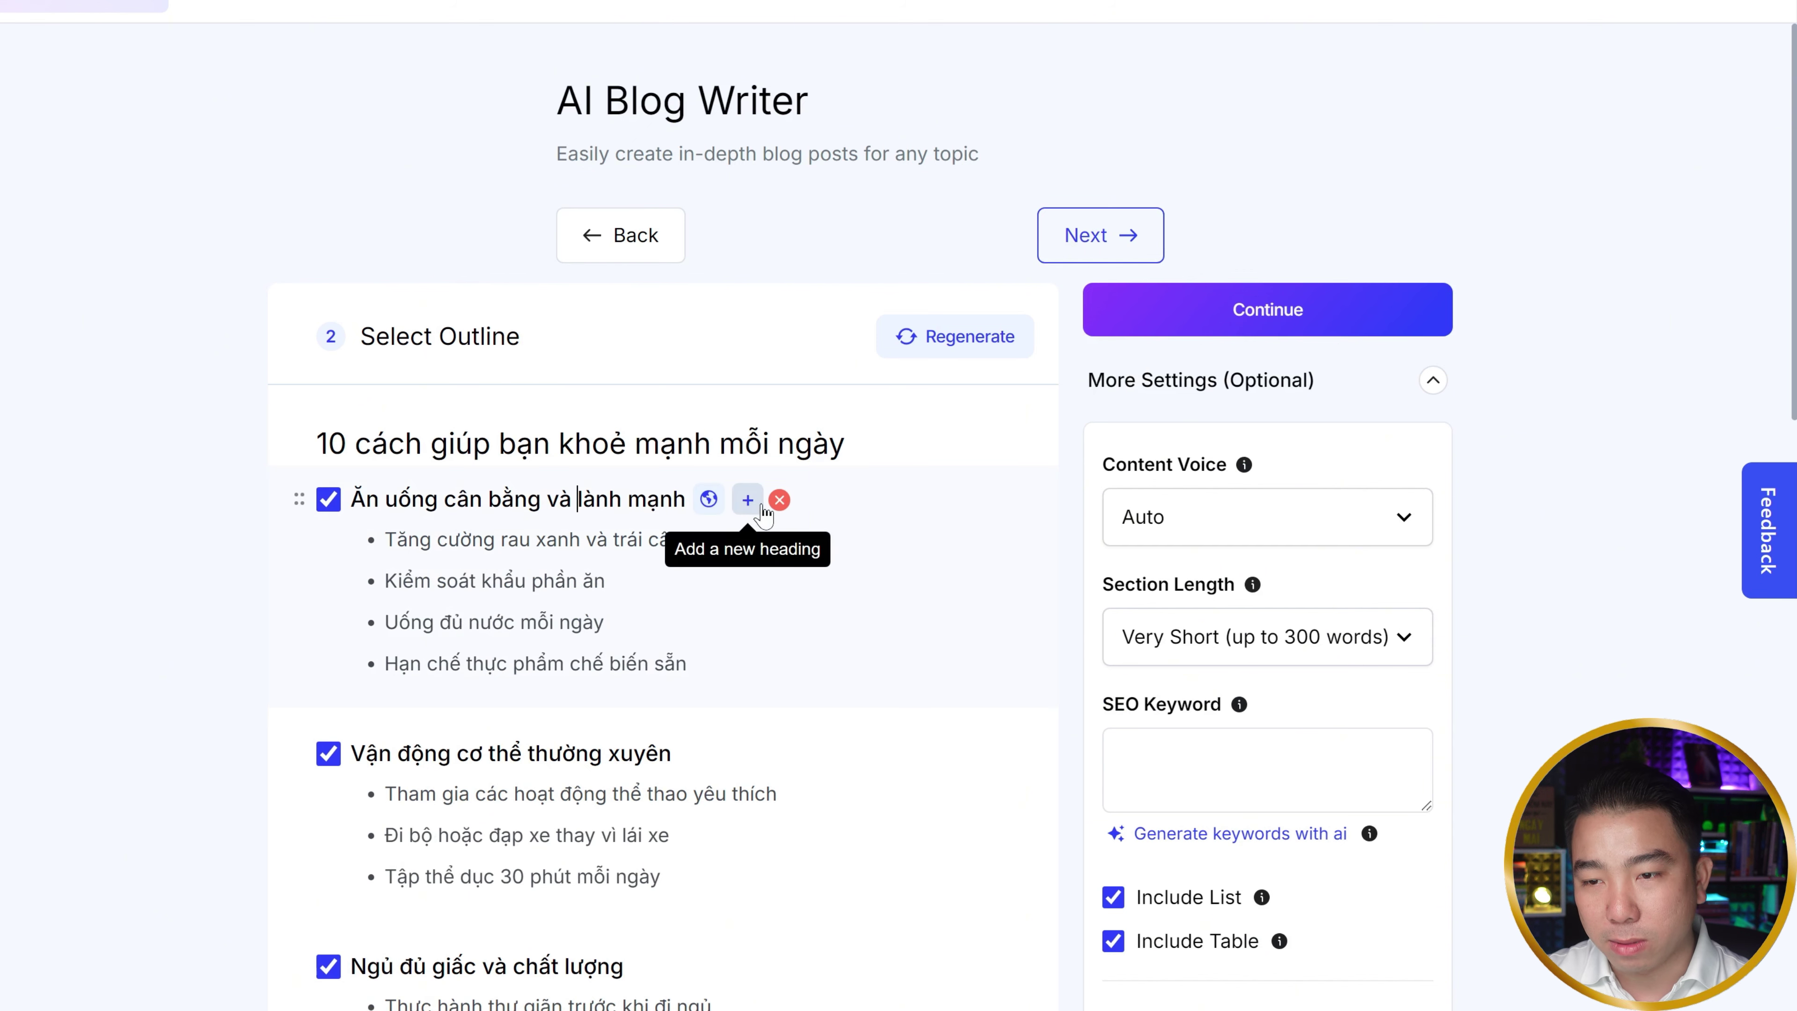
click(748, 501)
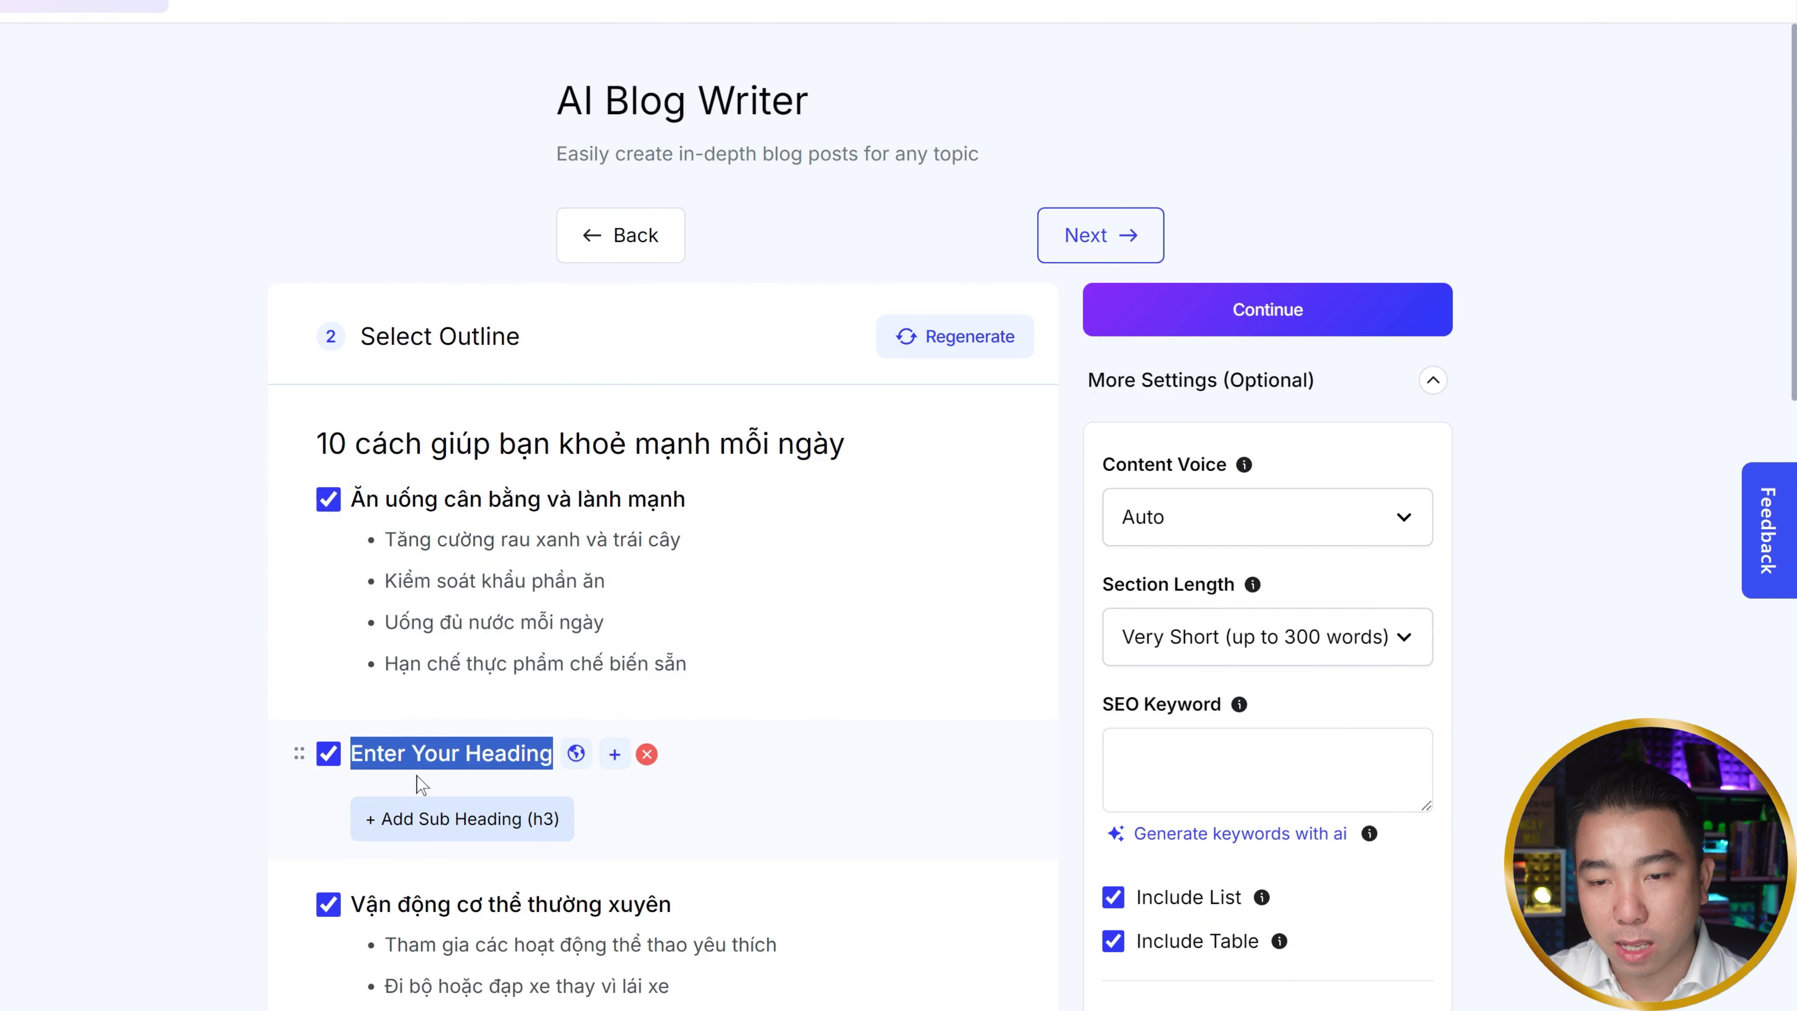
drag(350, 753, 525, 753)
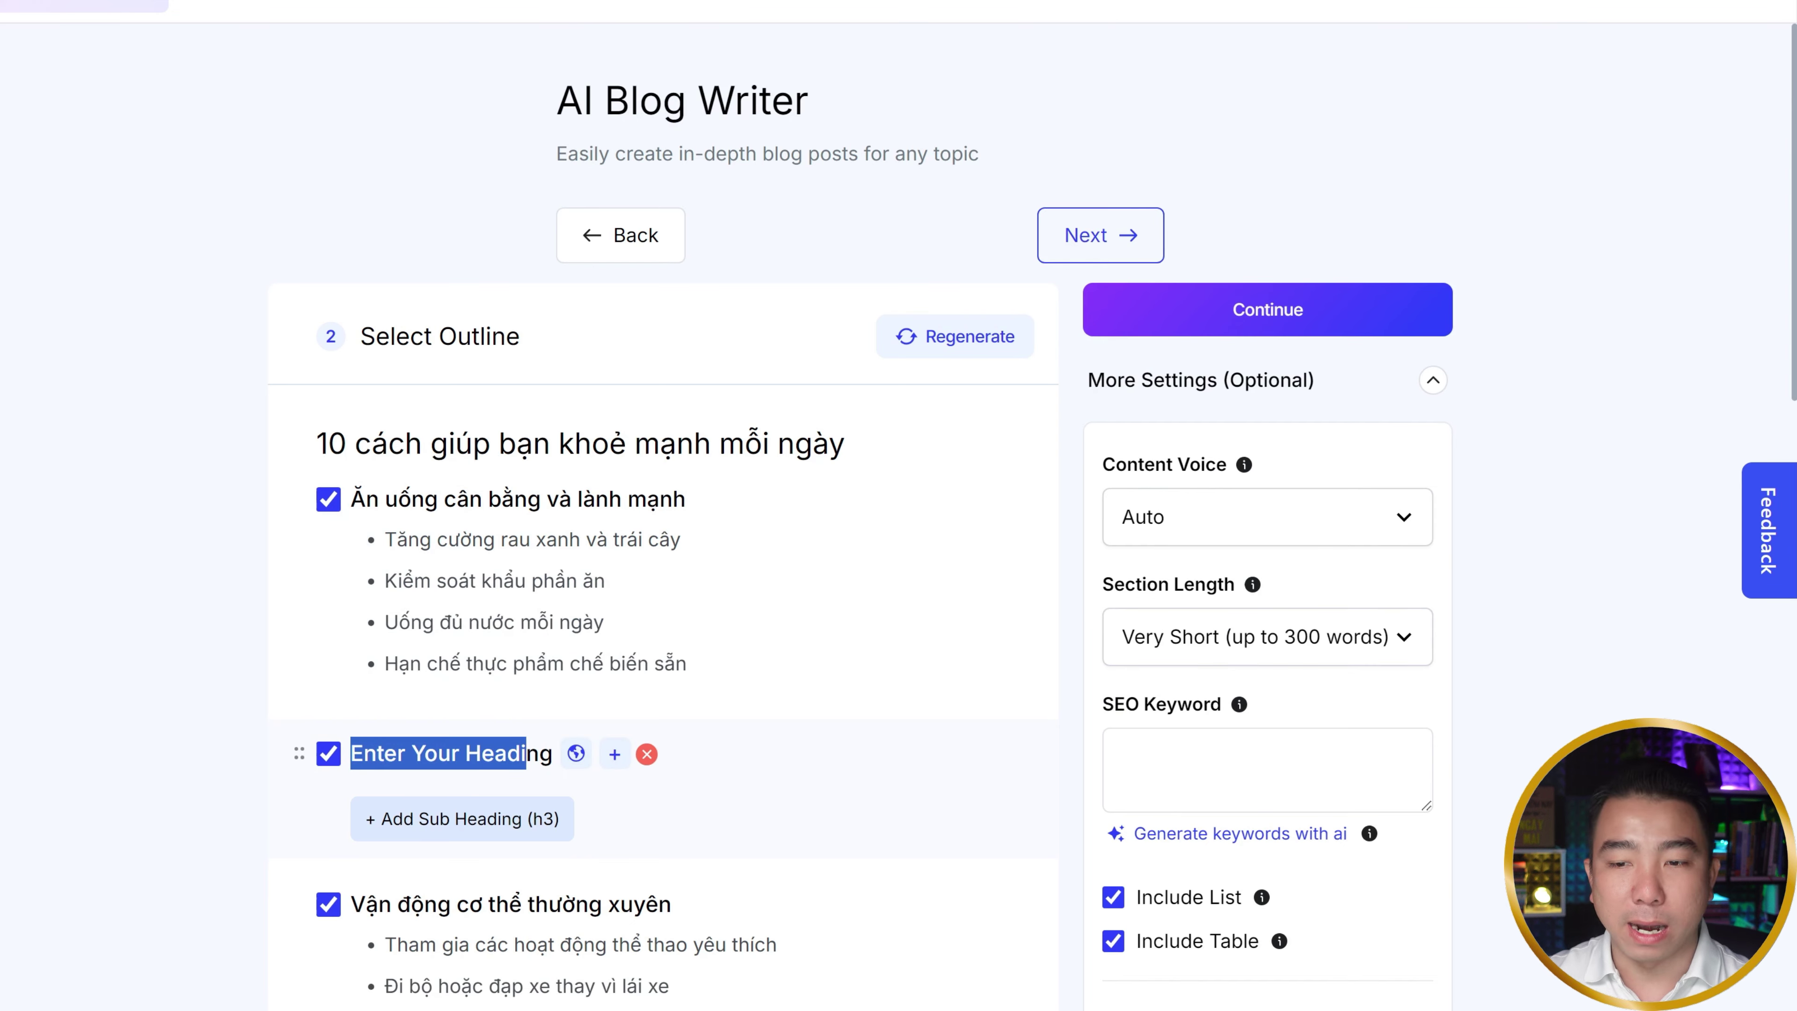
click(645, 754)
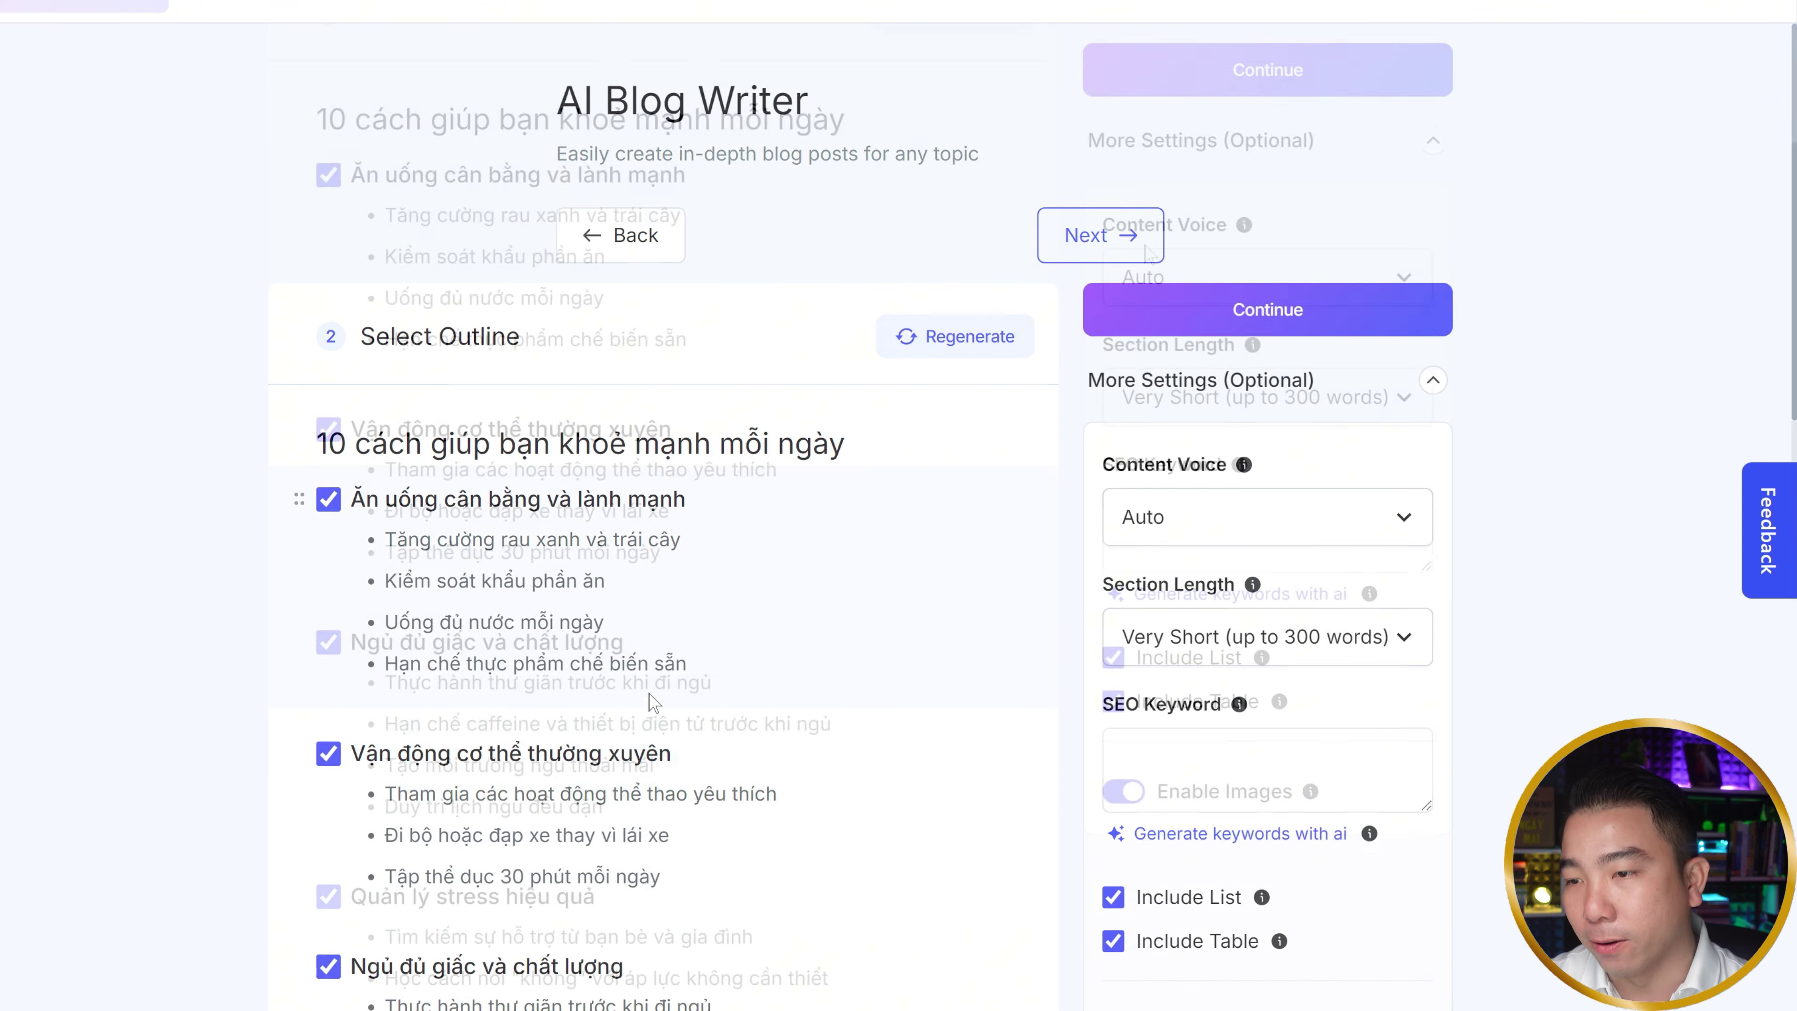
Set the section length to Short (up to 500 words) and continue from the outline to the blog content stage
drag(1125, 345, 1214, 383)
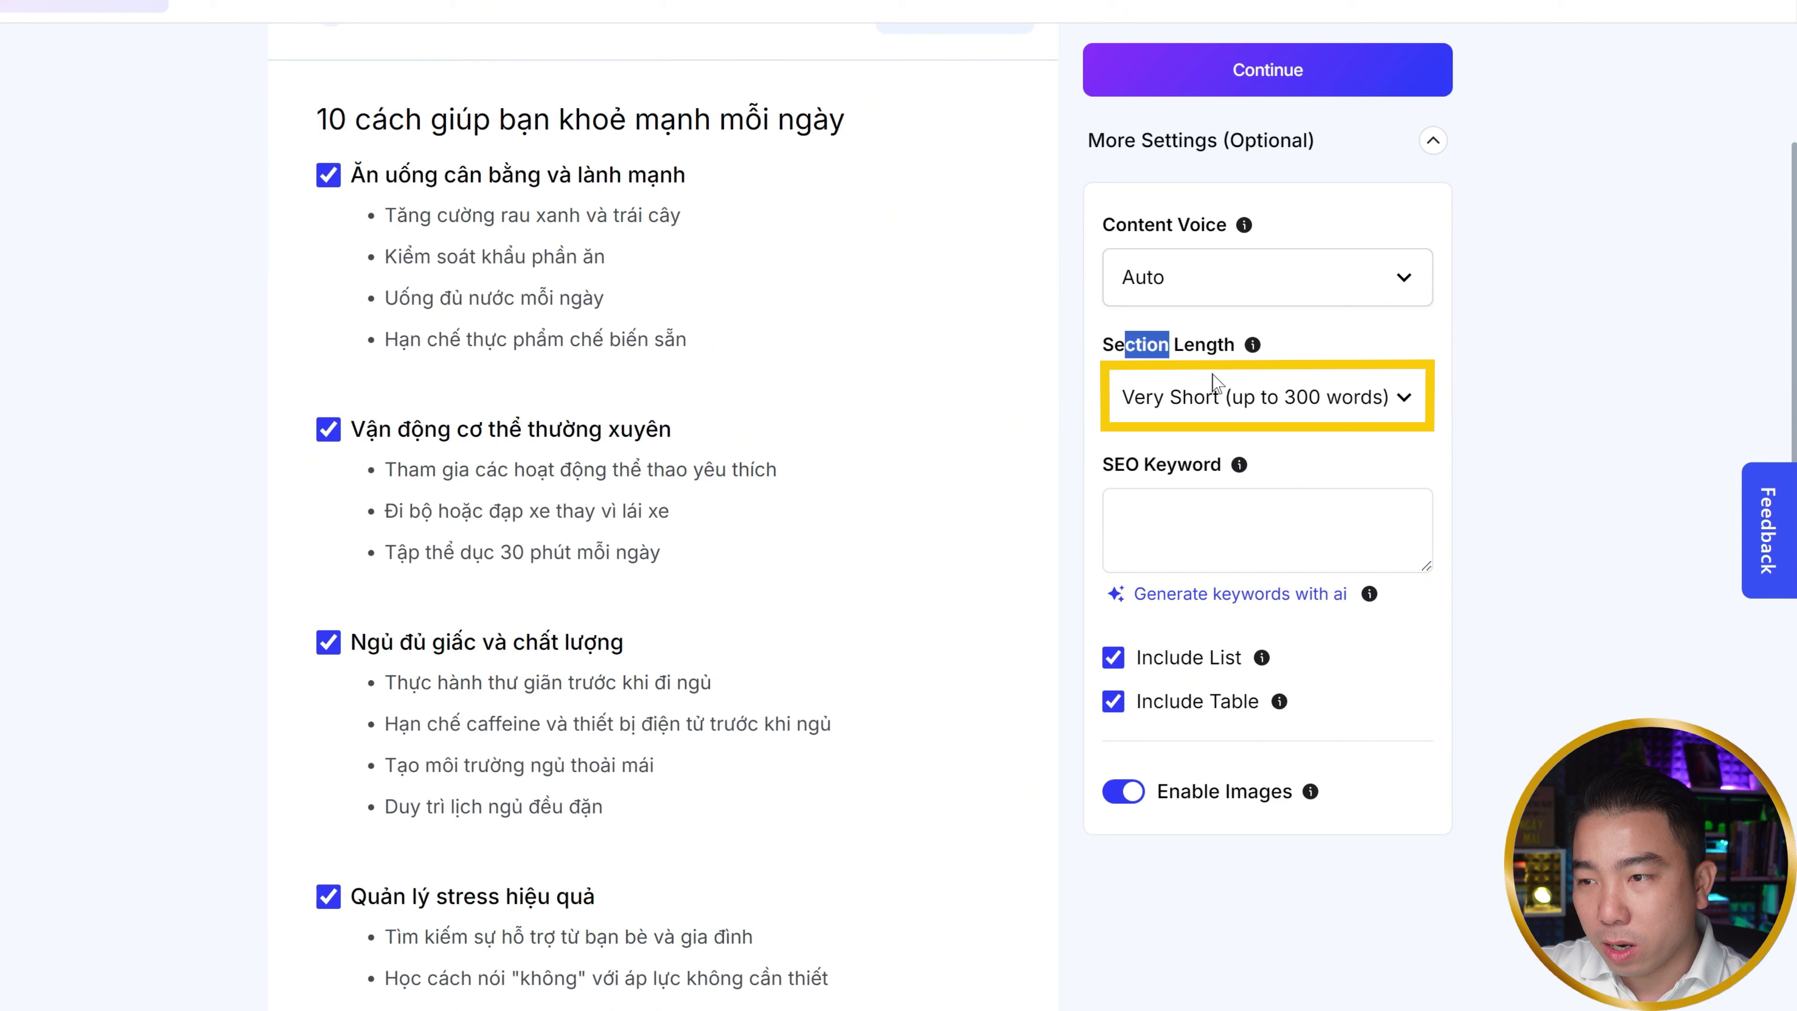
click(1213, 386)
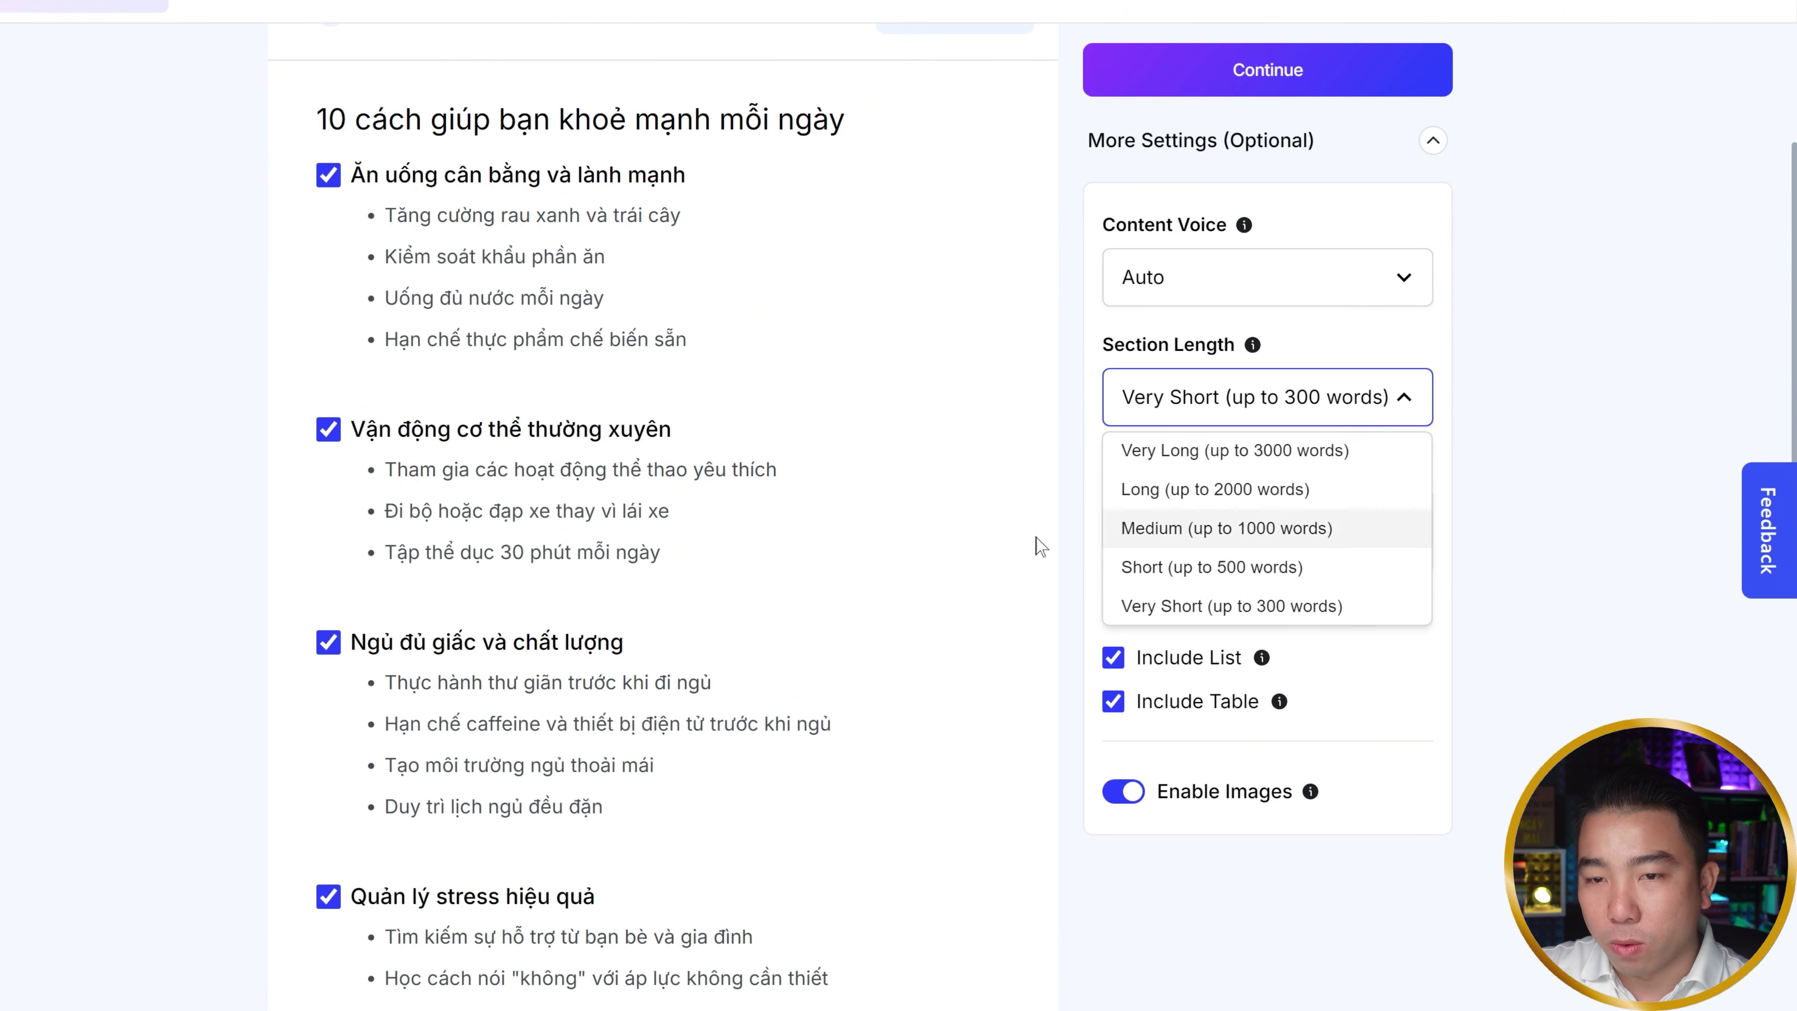
click(1256, 582)
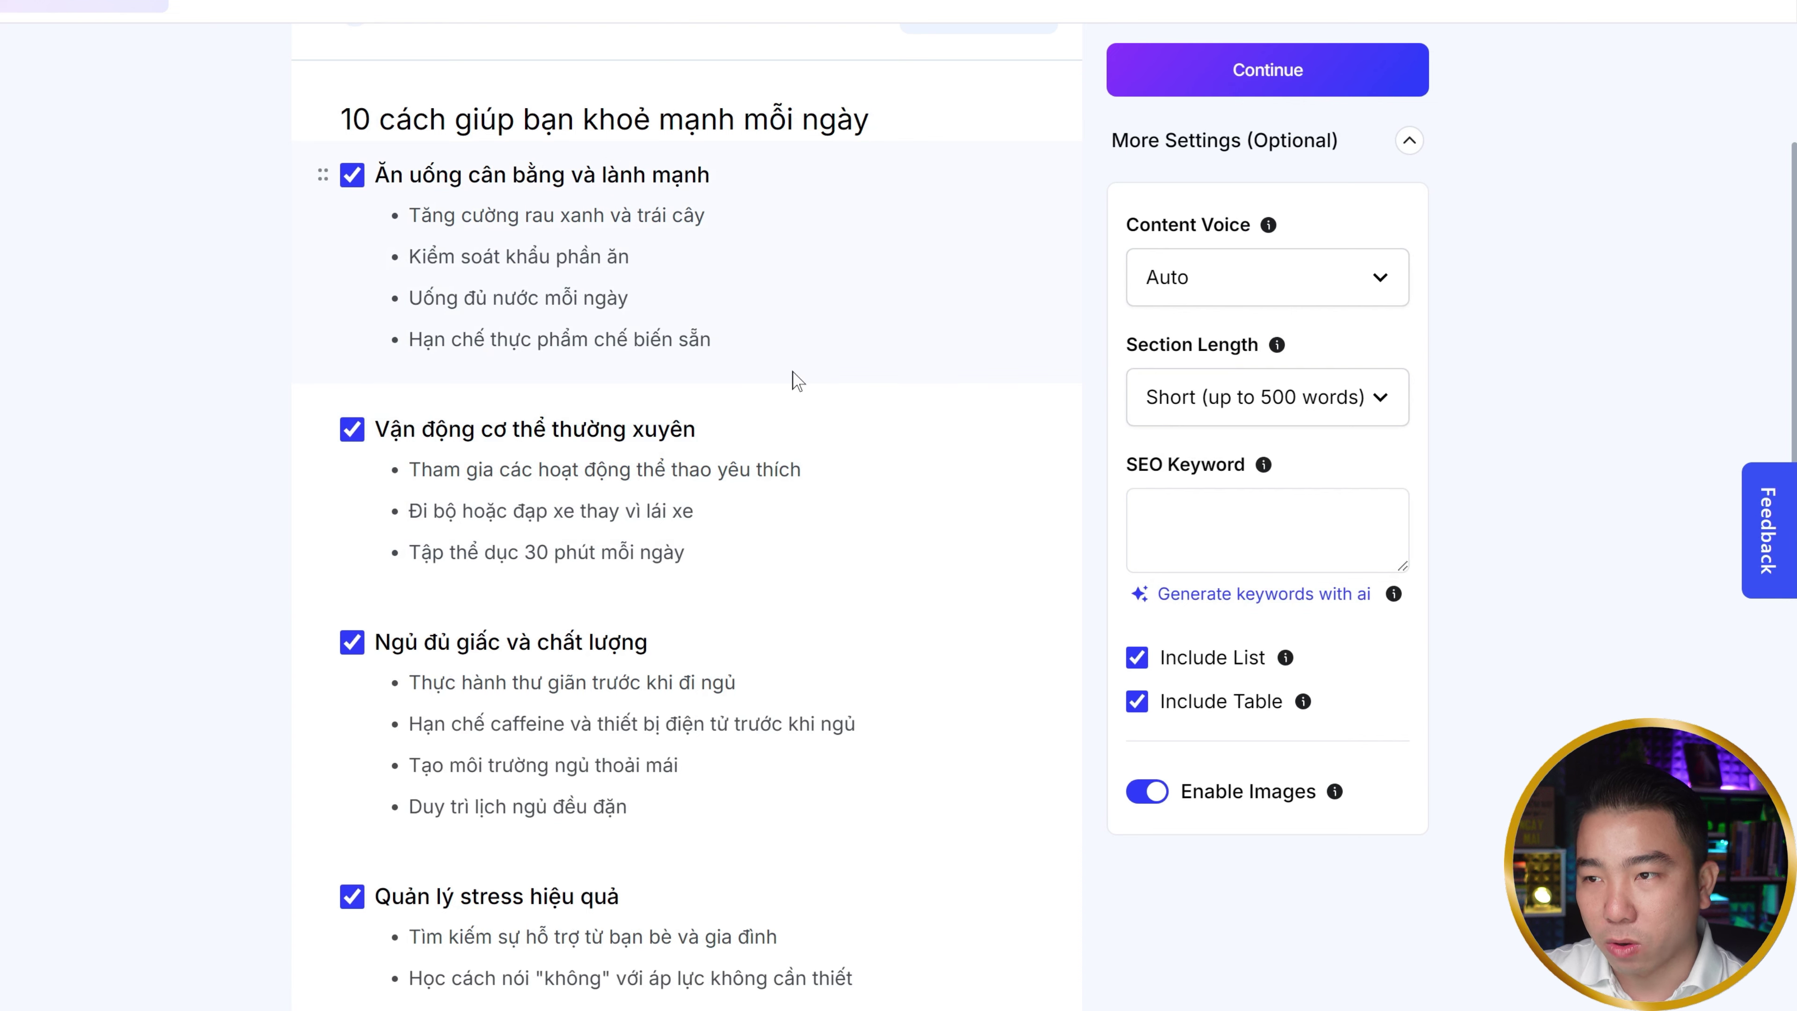
scroll(800, 388, up, 4)
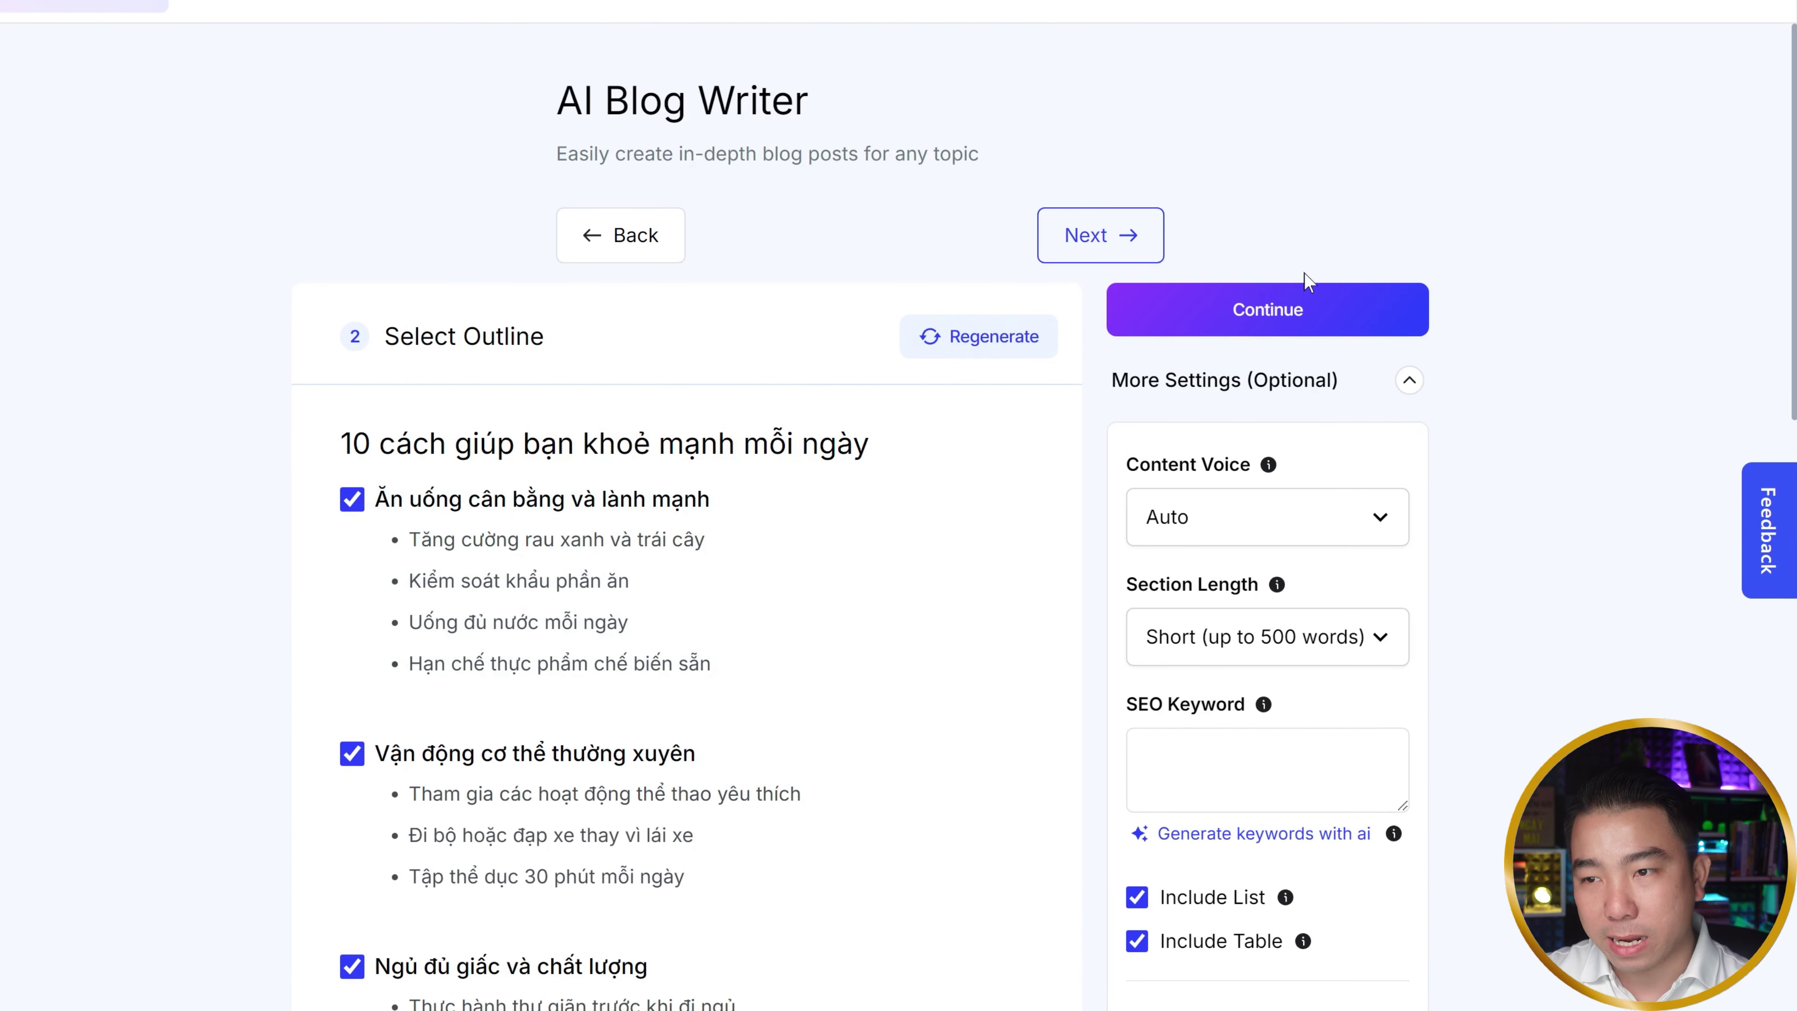
click(1294, 311)
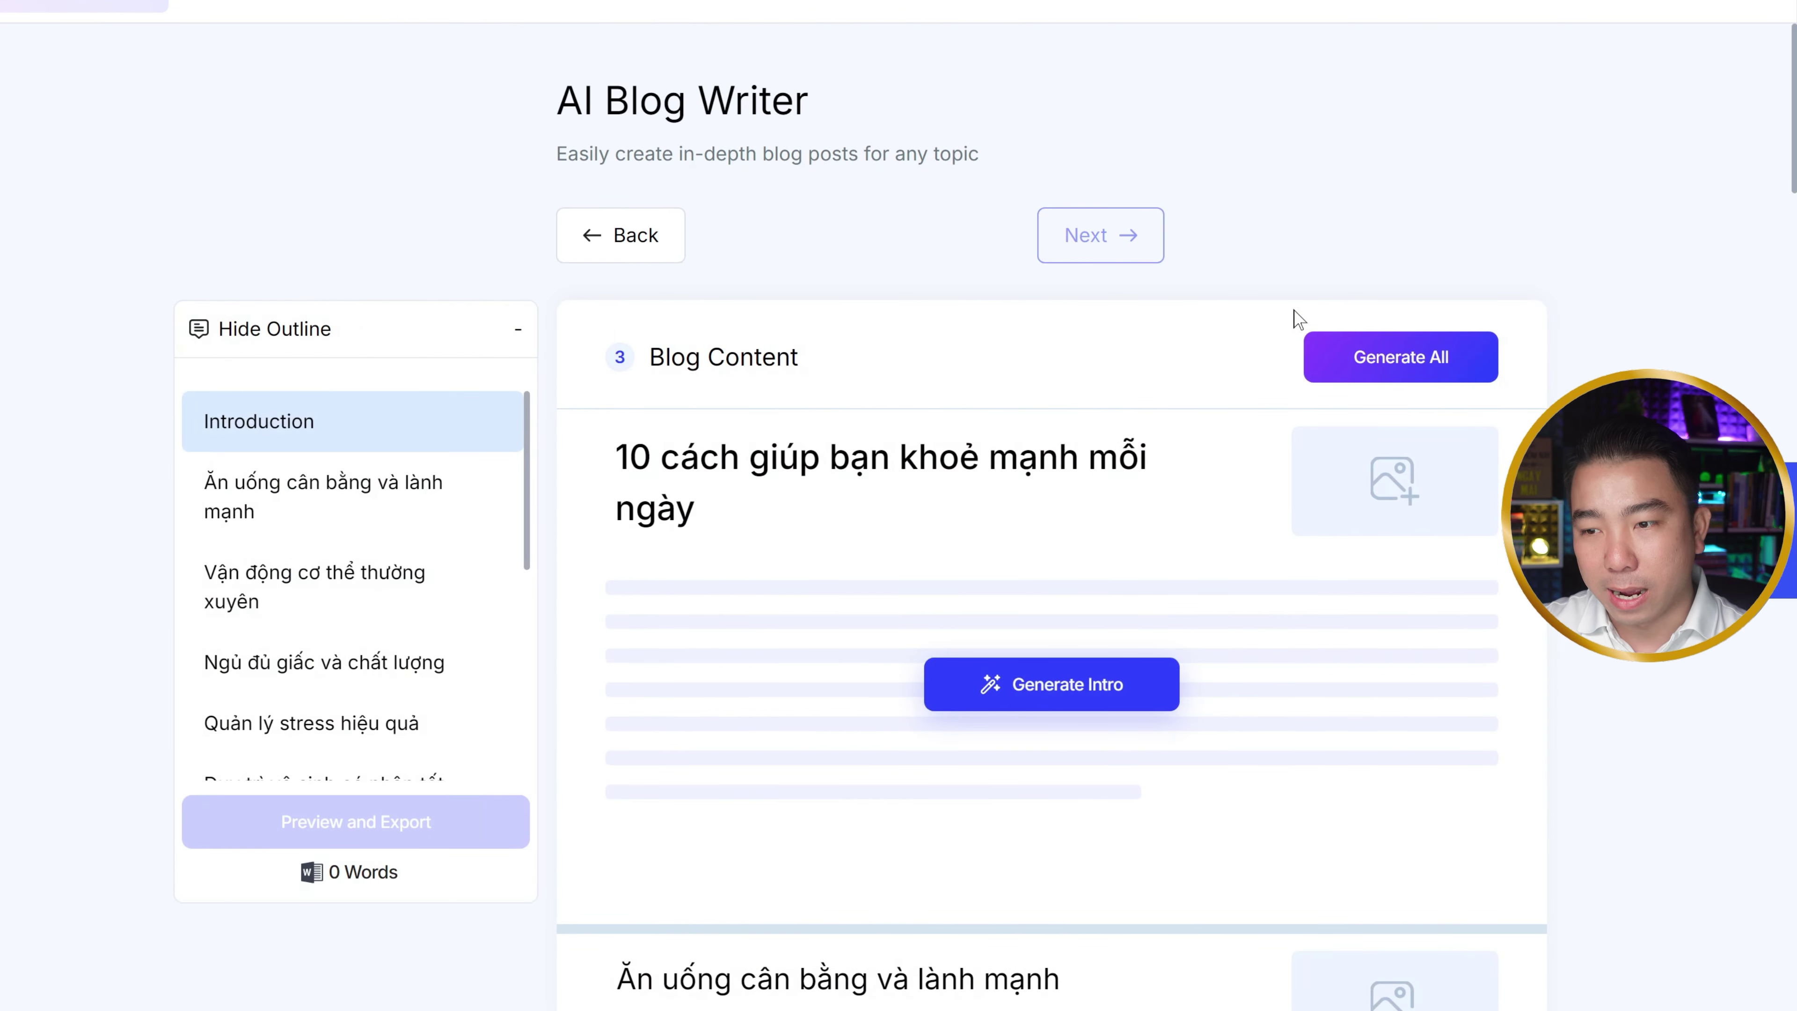
Generate the introduction for the post "10 cách giúp bạn khoẻ mạnh mỗi ngày"
scroll(1095, 432, down, 2)
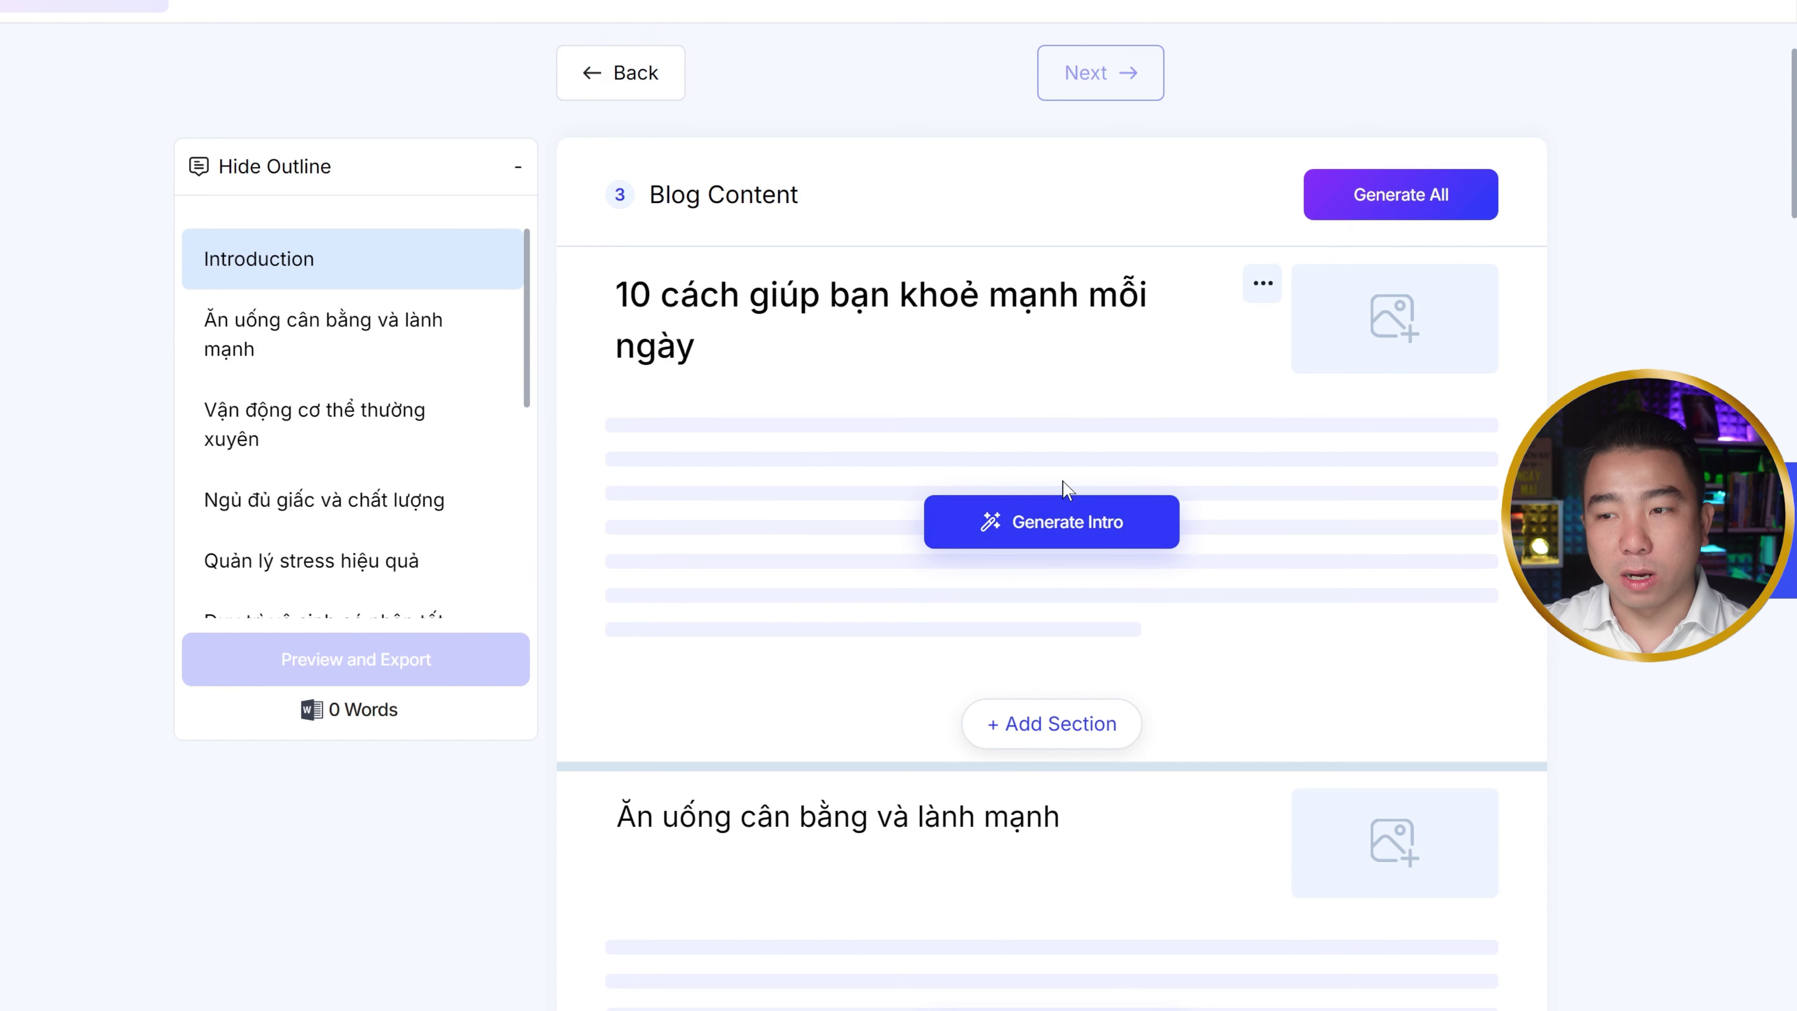
scroll(994, 351, down, 2)
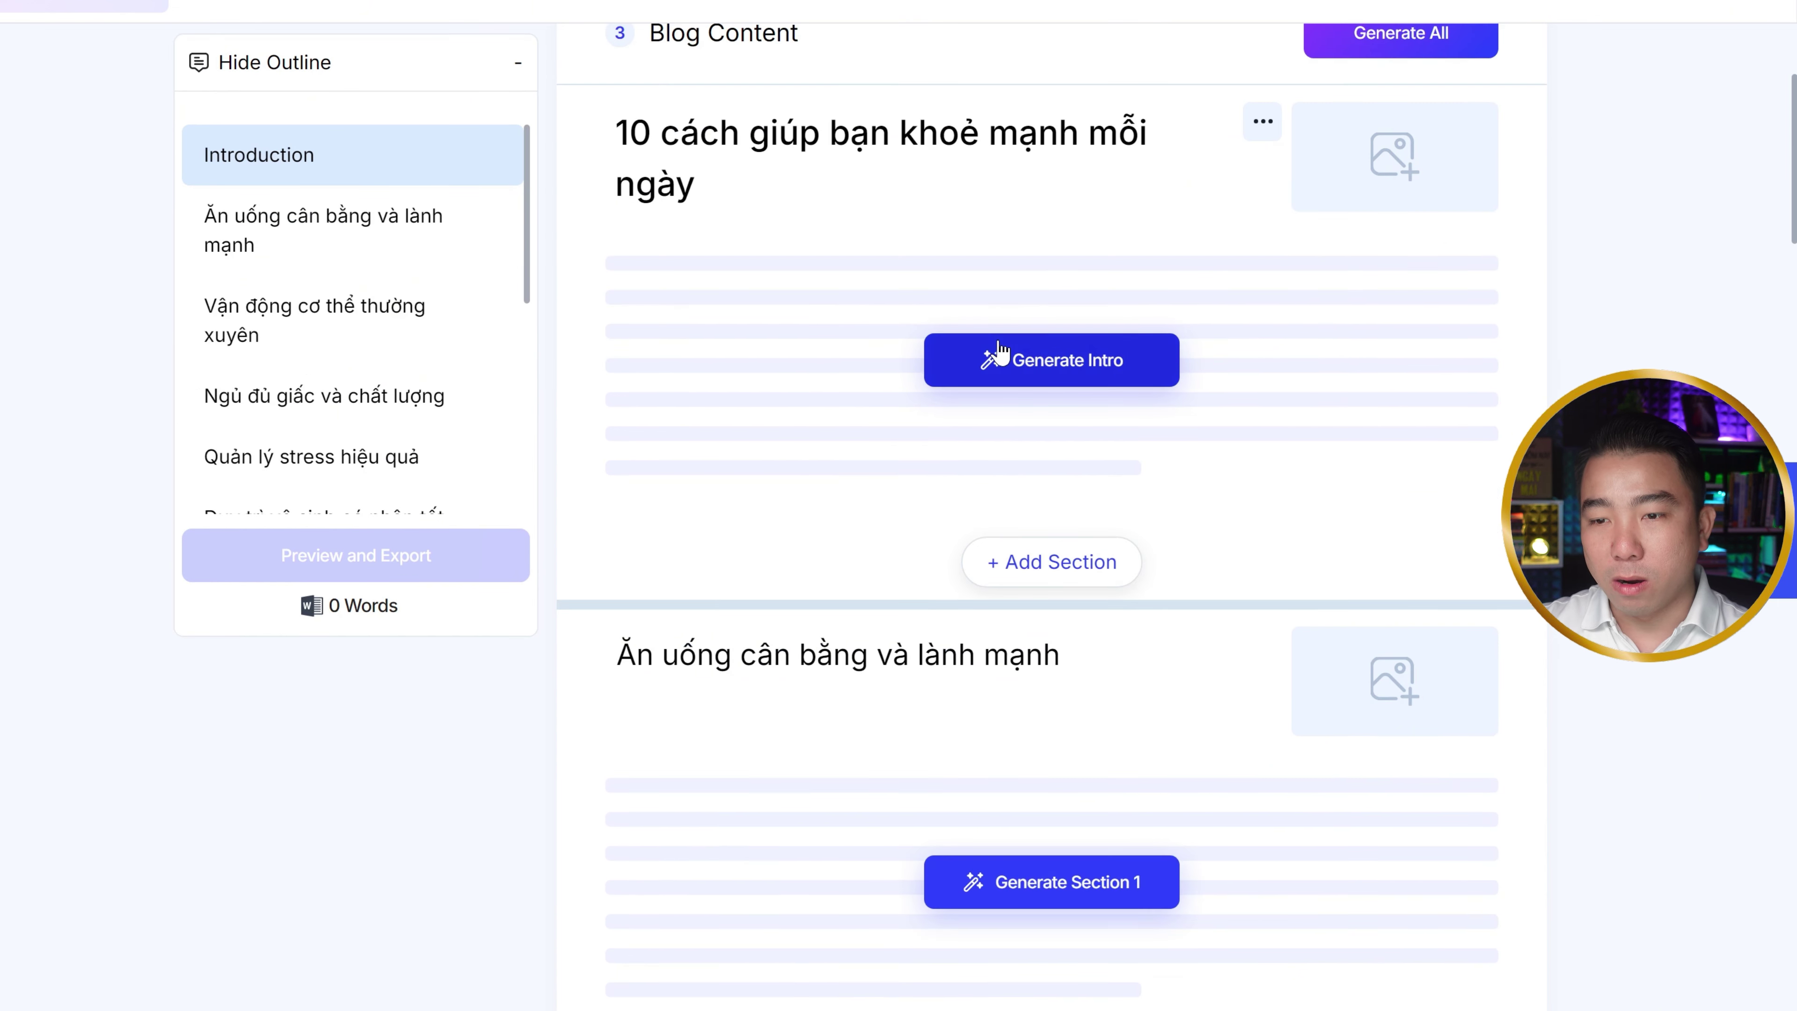
click(1074, 366)
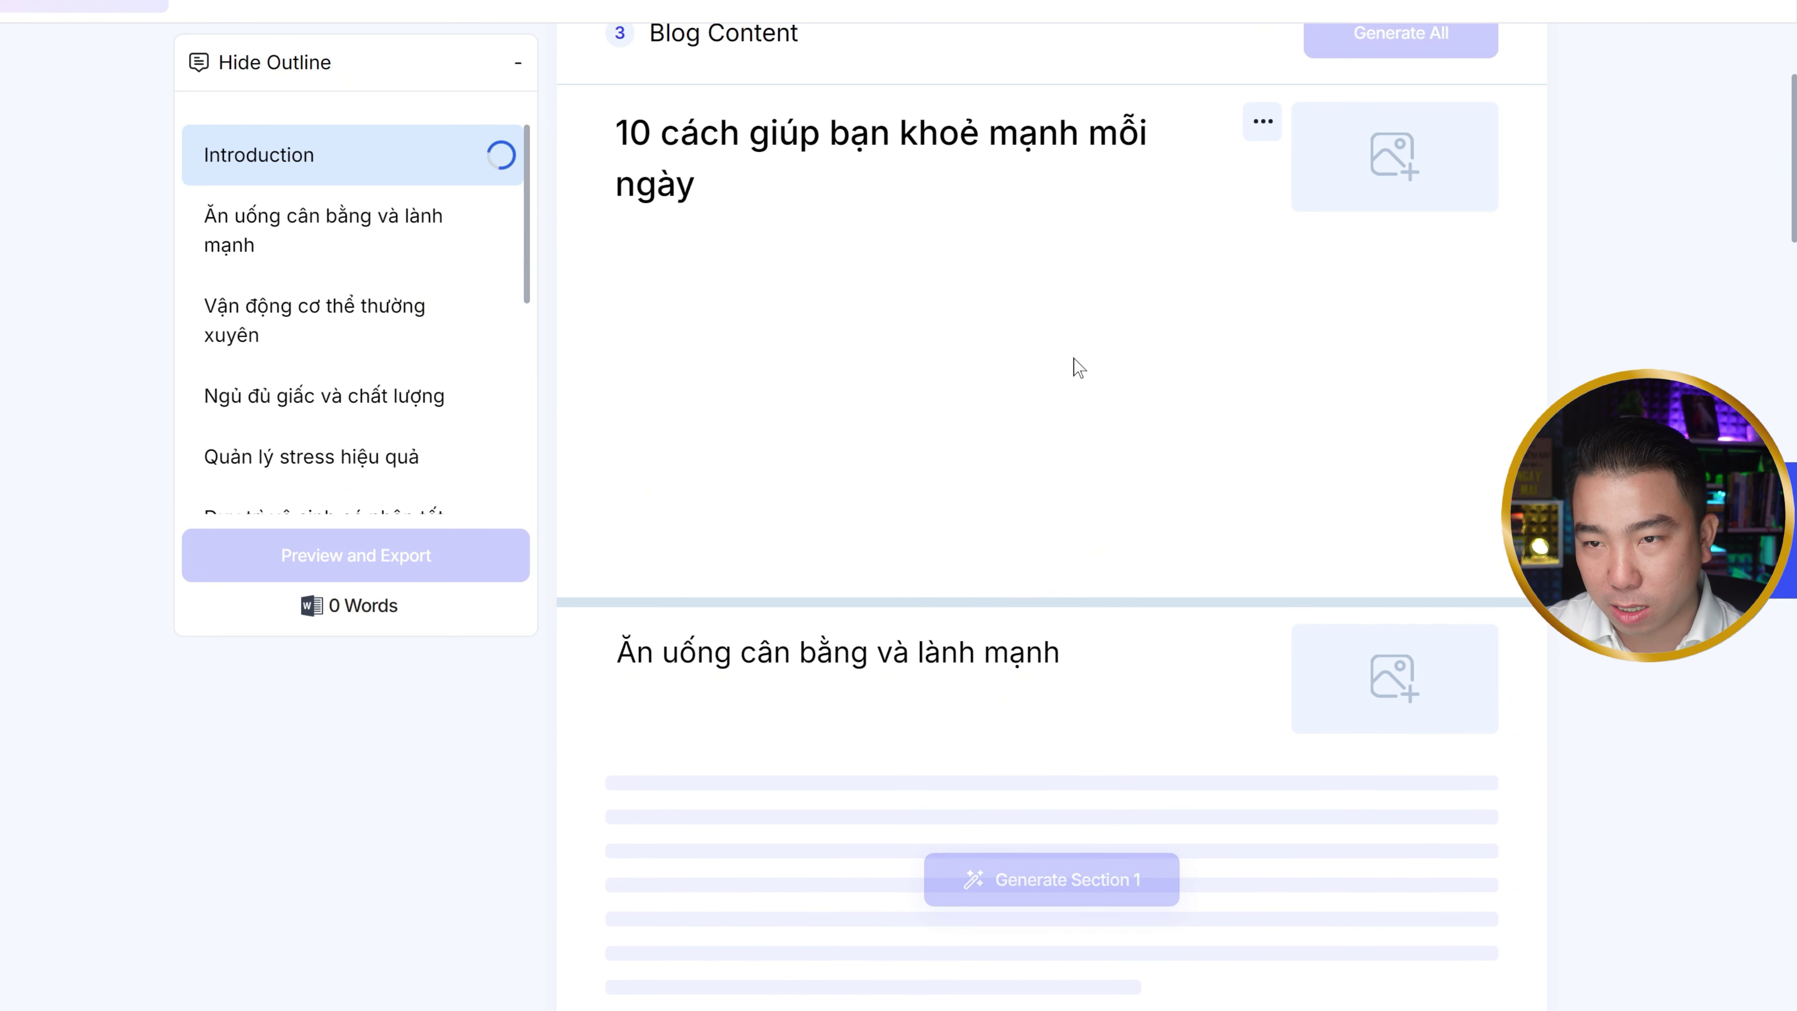
Read through the generated introduction, from its opening paragraph to the closing call to action
scroll(822, 192, up, 2)
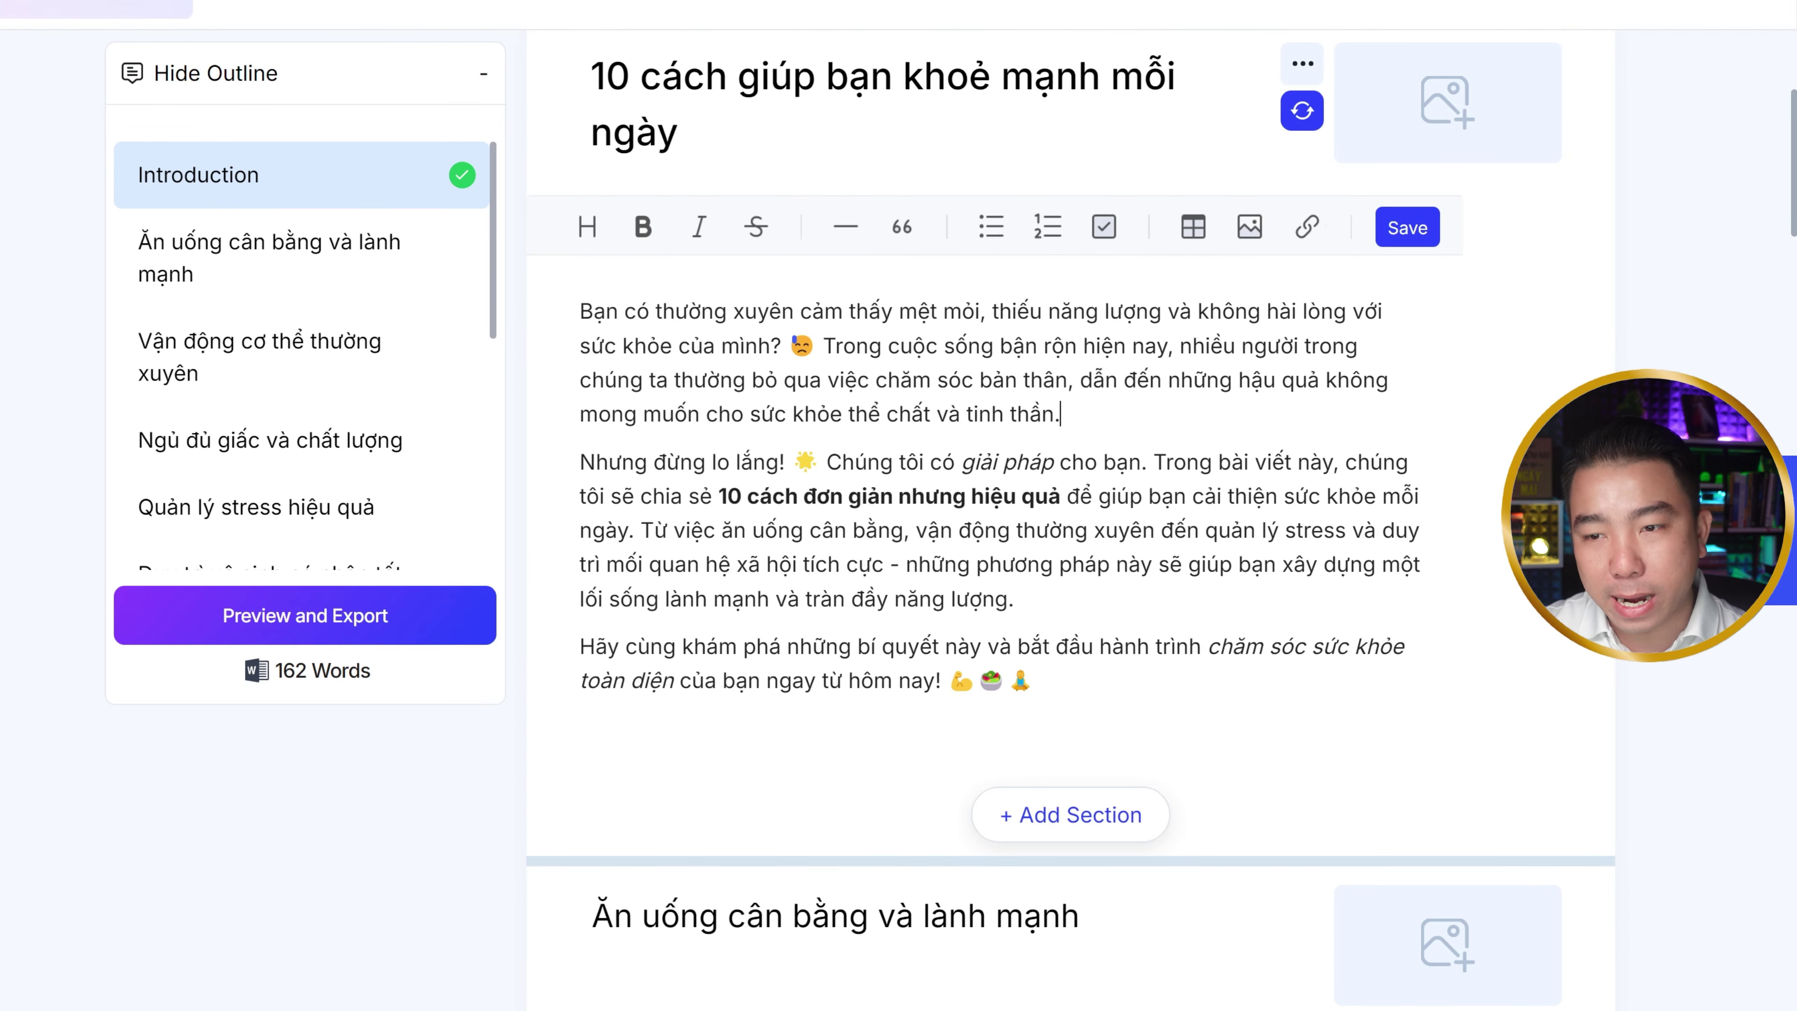
drag(579, 312, 1296, 748)
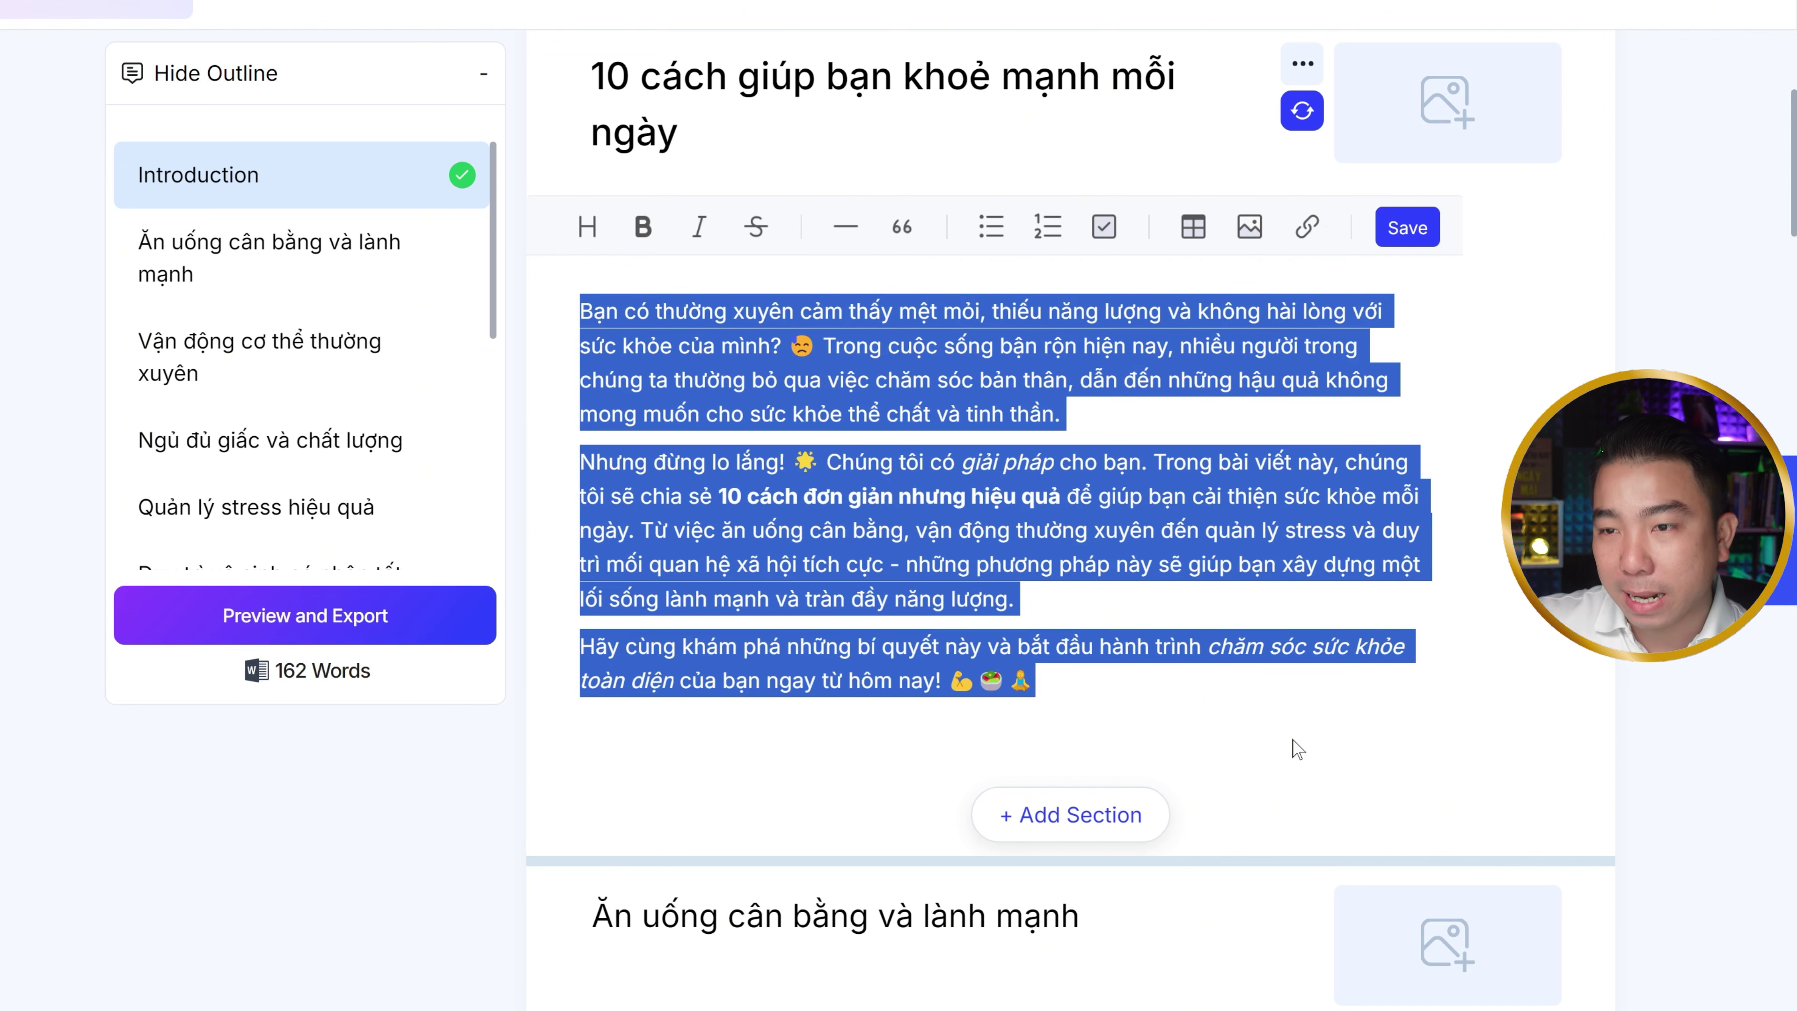
drag(1035, 680, 594, 646)
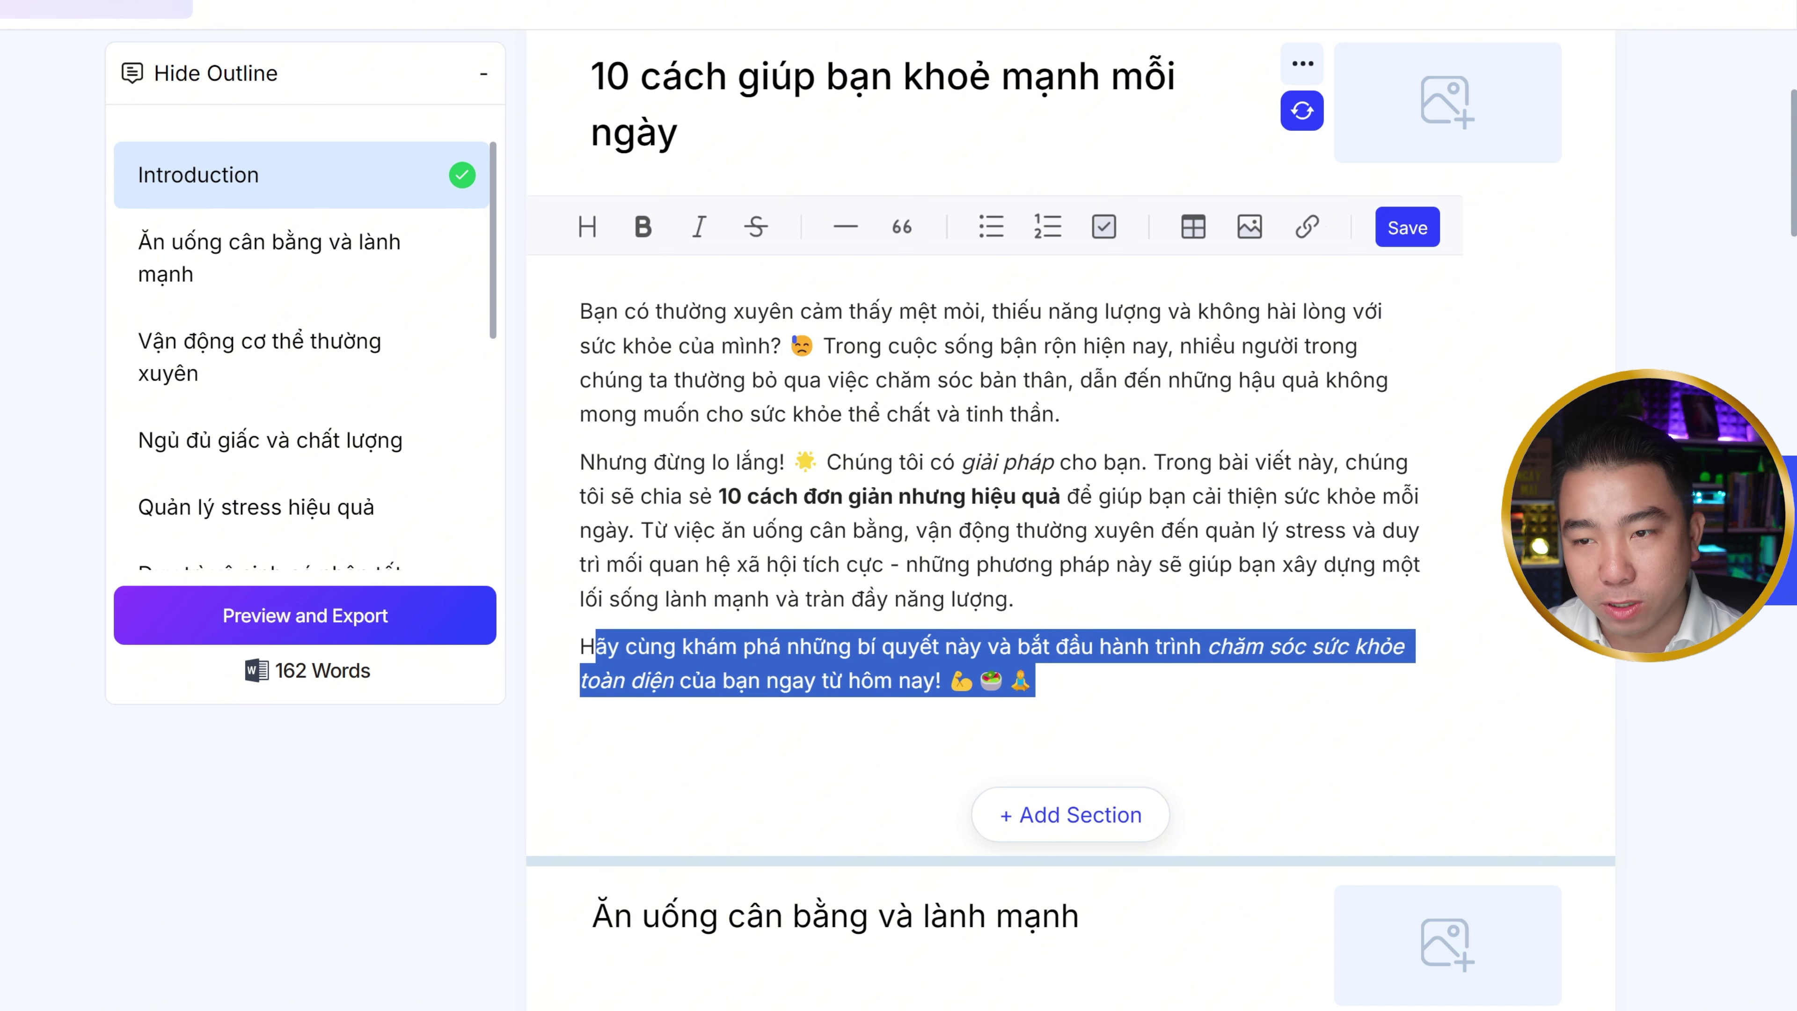
drag(835, 345, 982, 345)
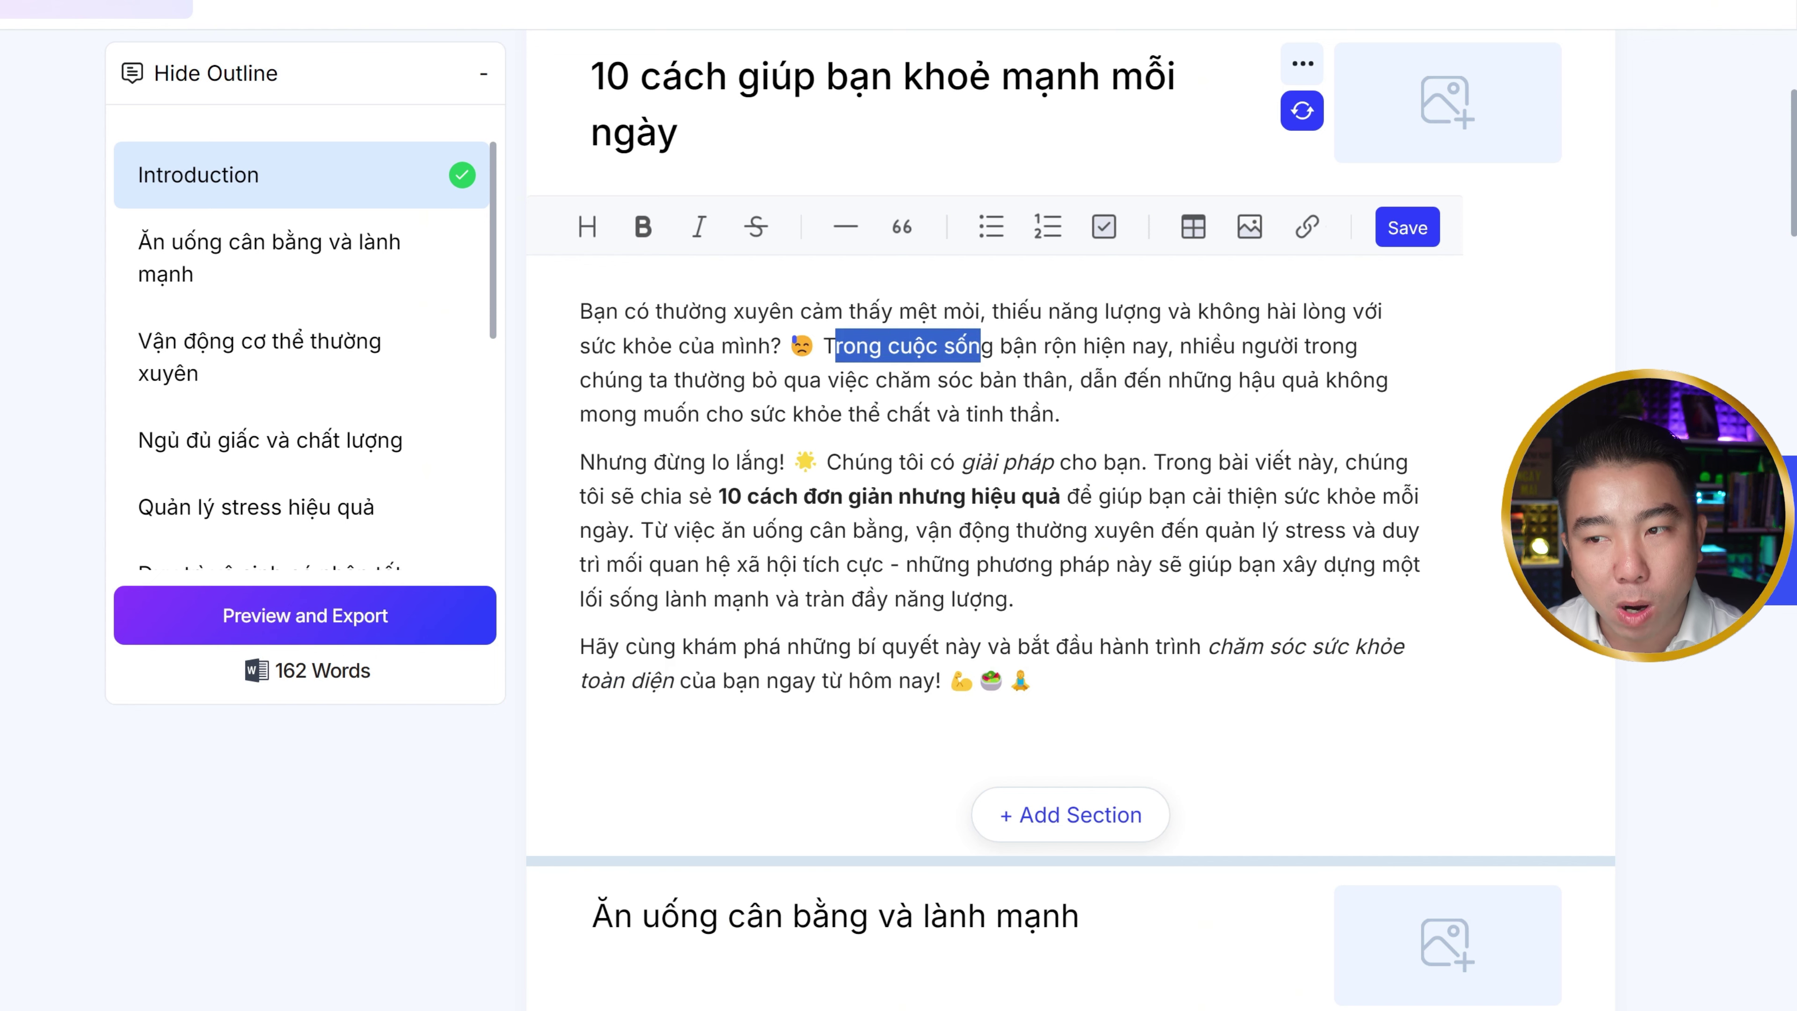
drag(1074, 380, 1059, 413)
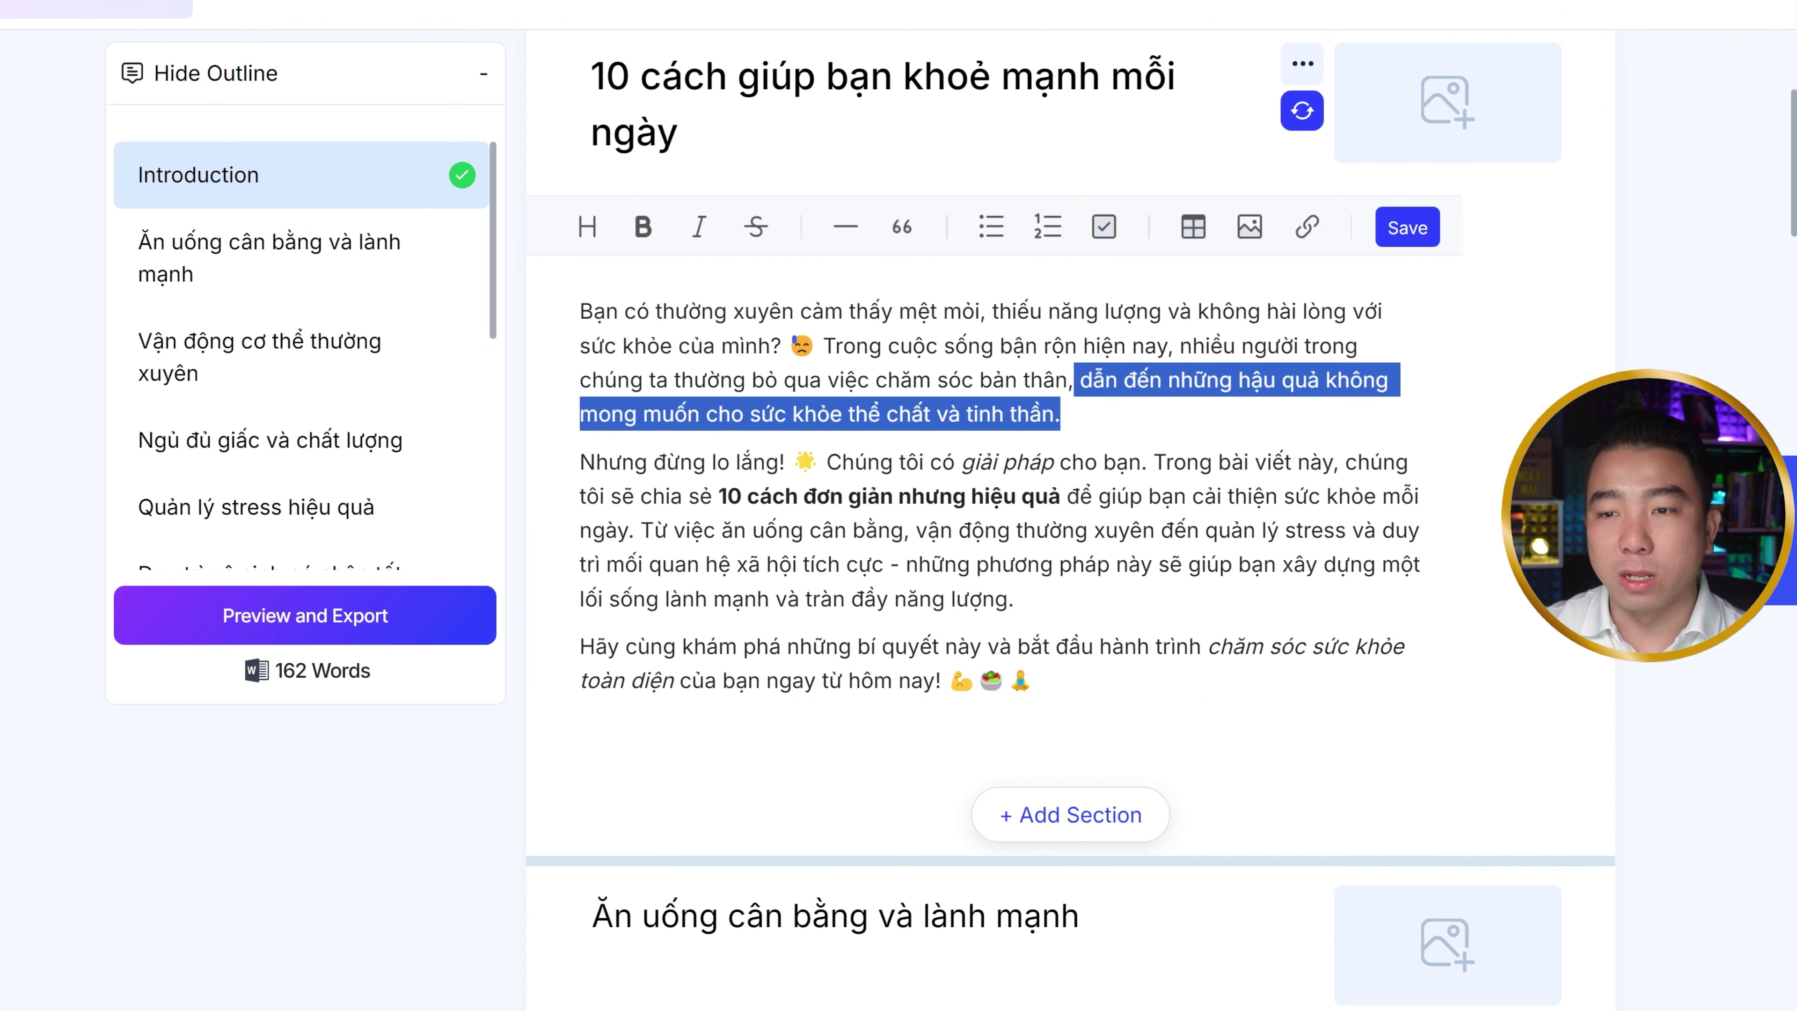
Add a new section directly after the introduction and accept its placeholder heading
scroll(999, 495, down, 2)
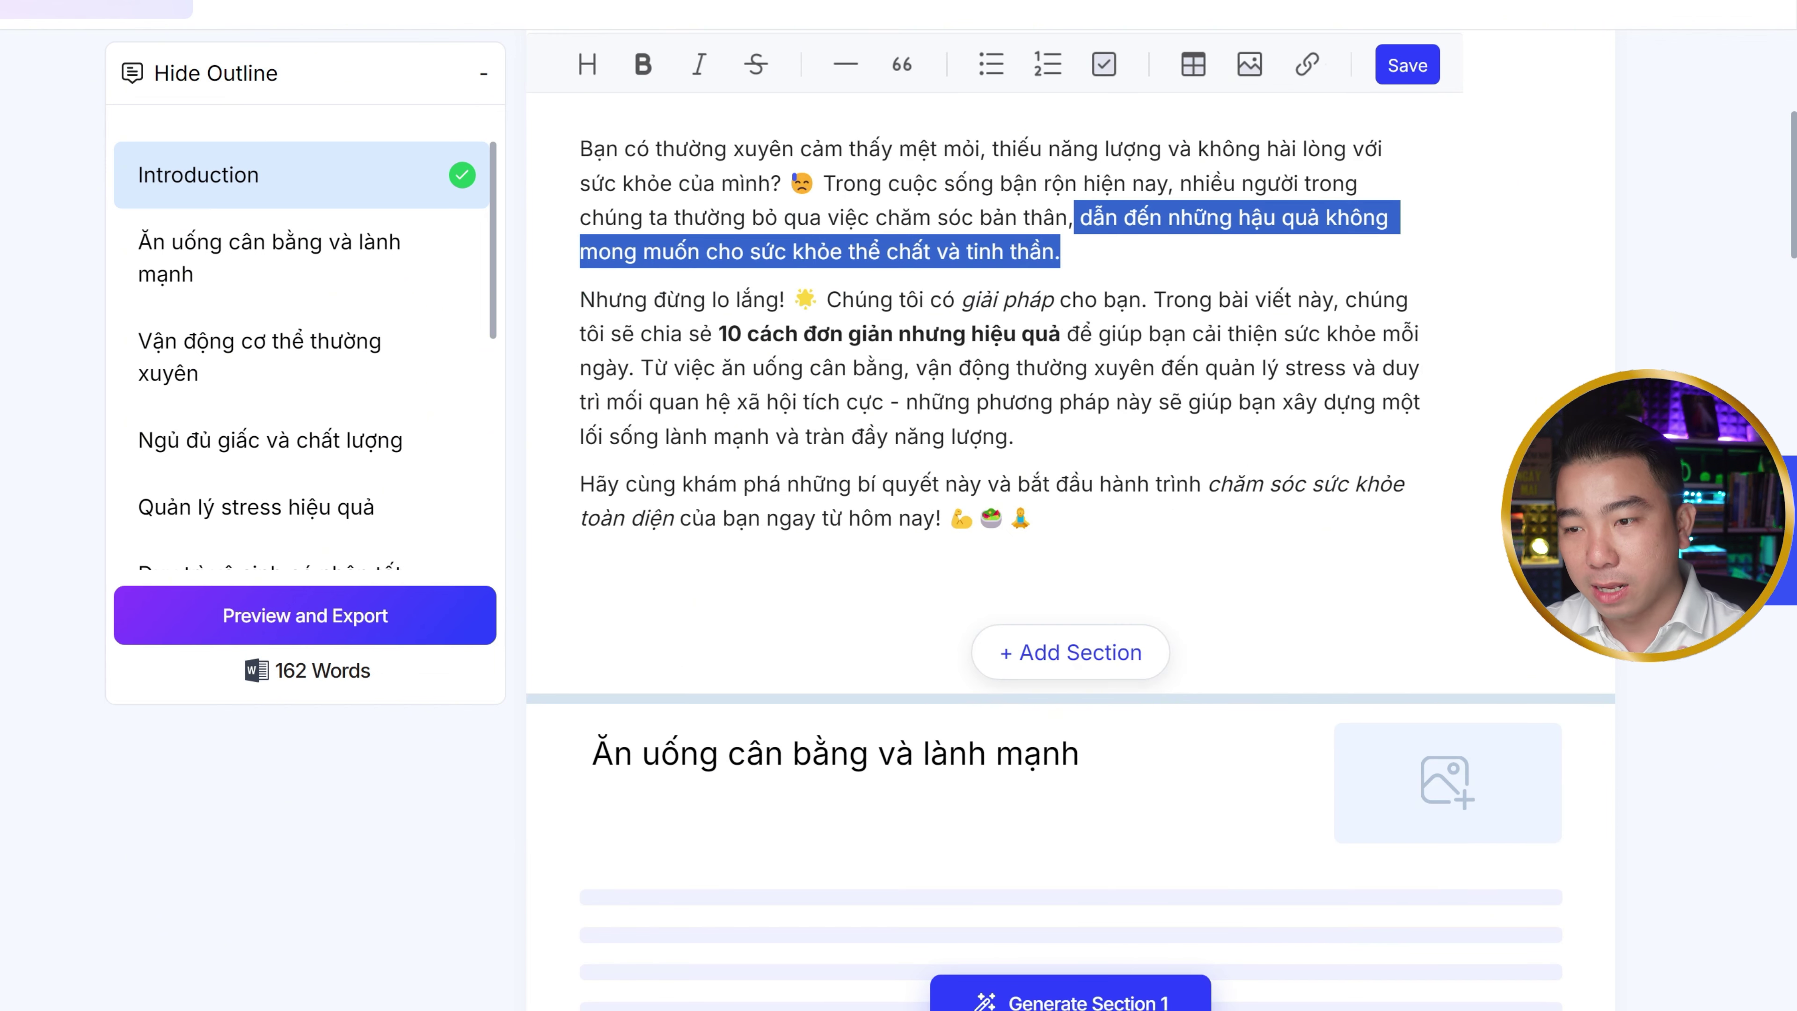
scroll(1069, 495, down, 3)
scroll(1069, 495, up, 2)
click(1070, 523)
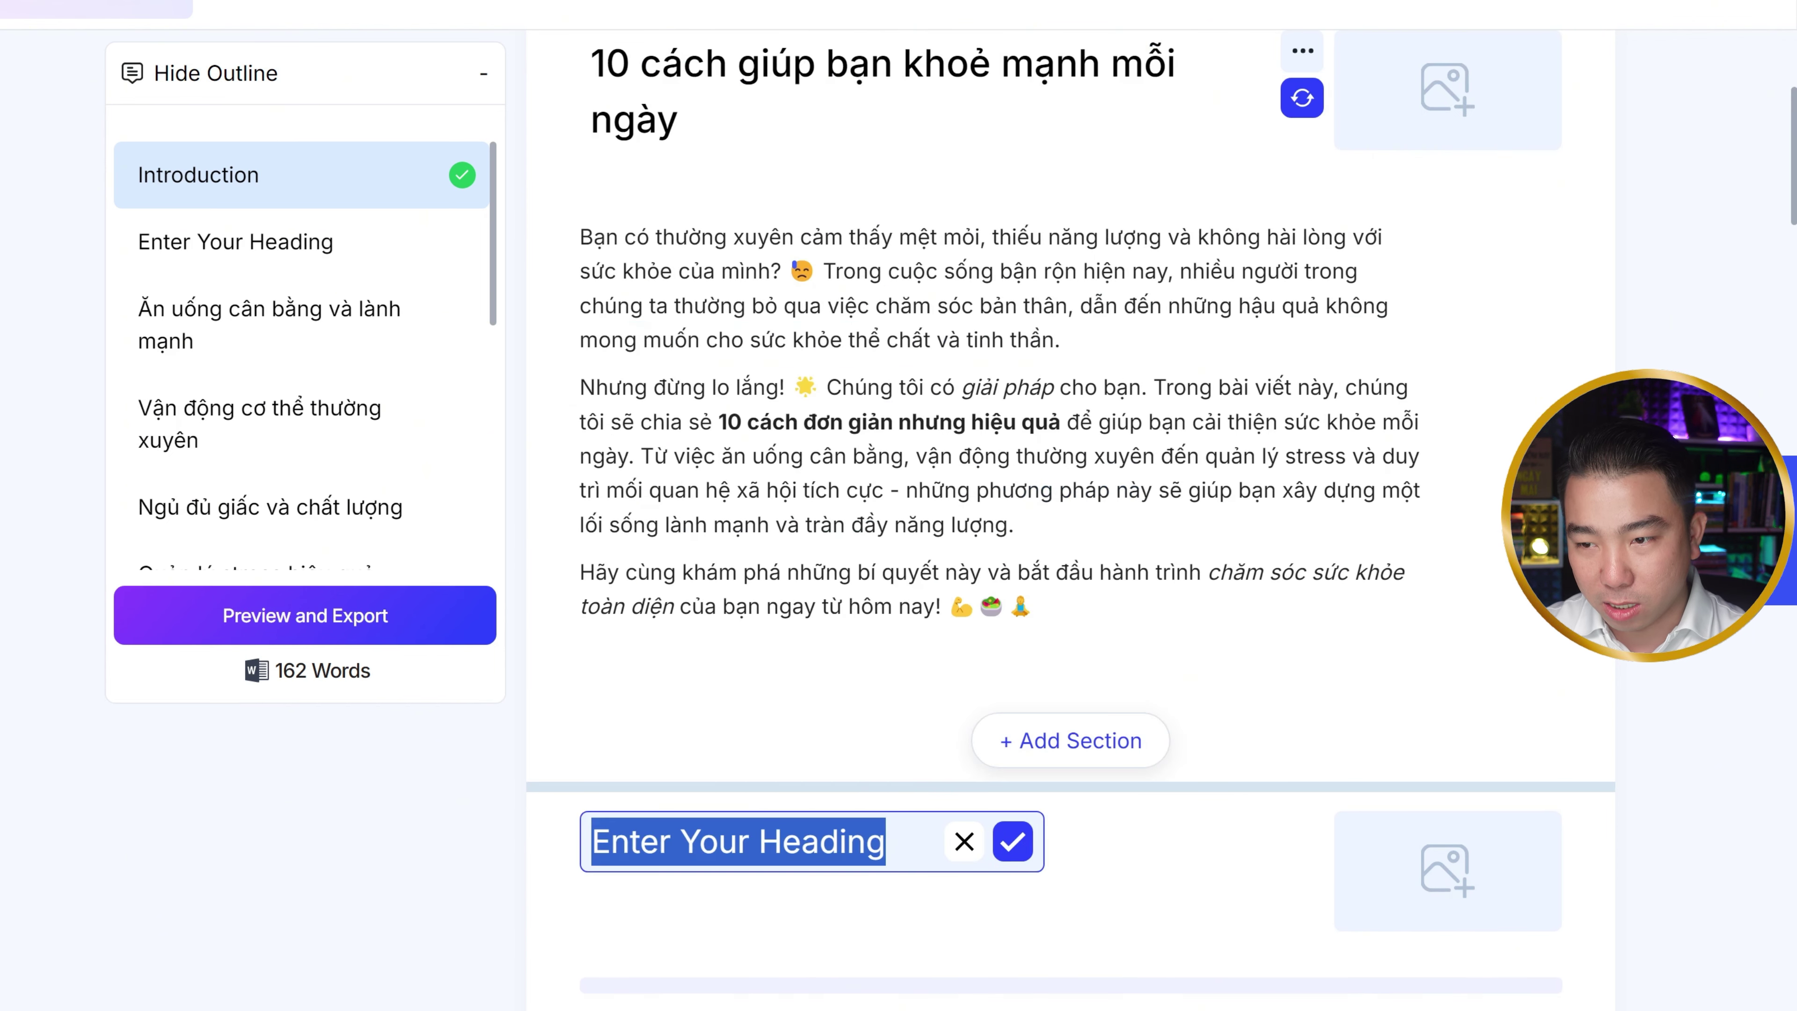
click(1012, 840)
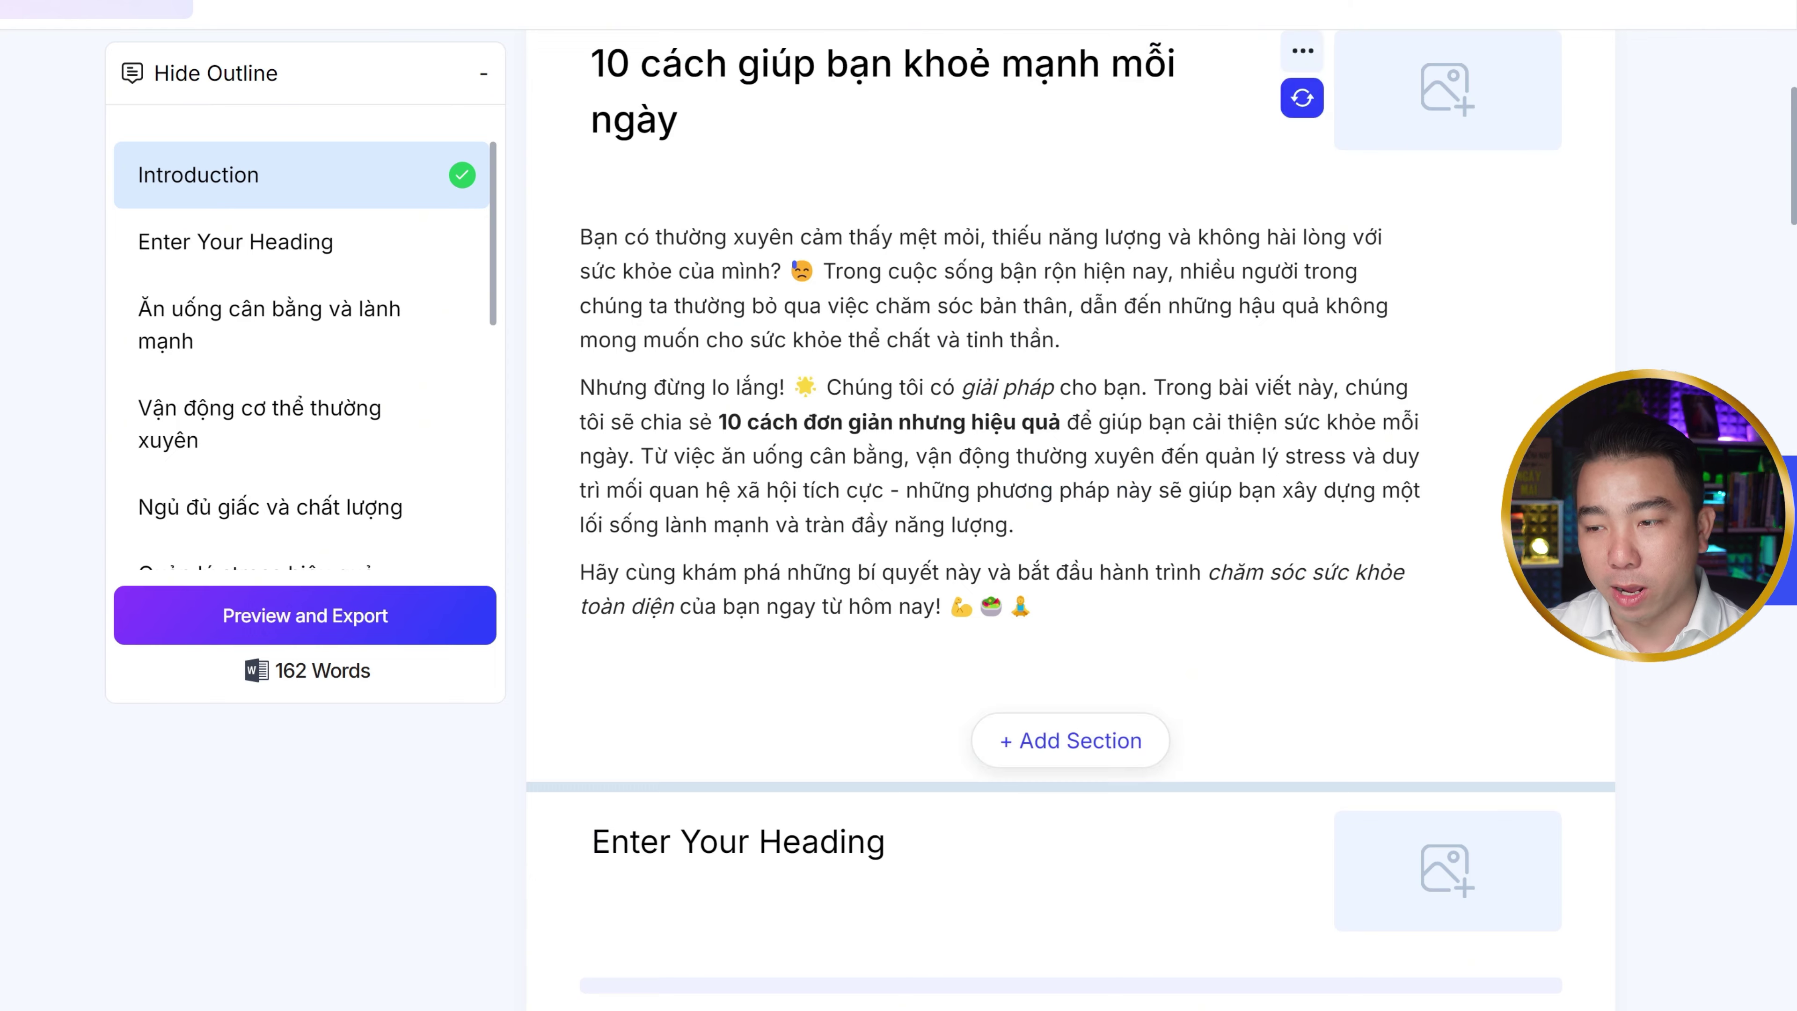
Generate the content of the section "Ăn uống cân bằng và lành mạnh" and look through the text
scroll(1035, 489, down, 6)
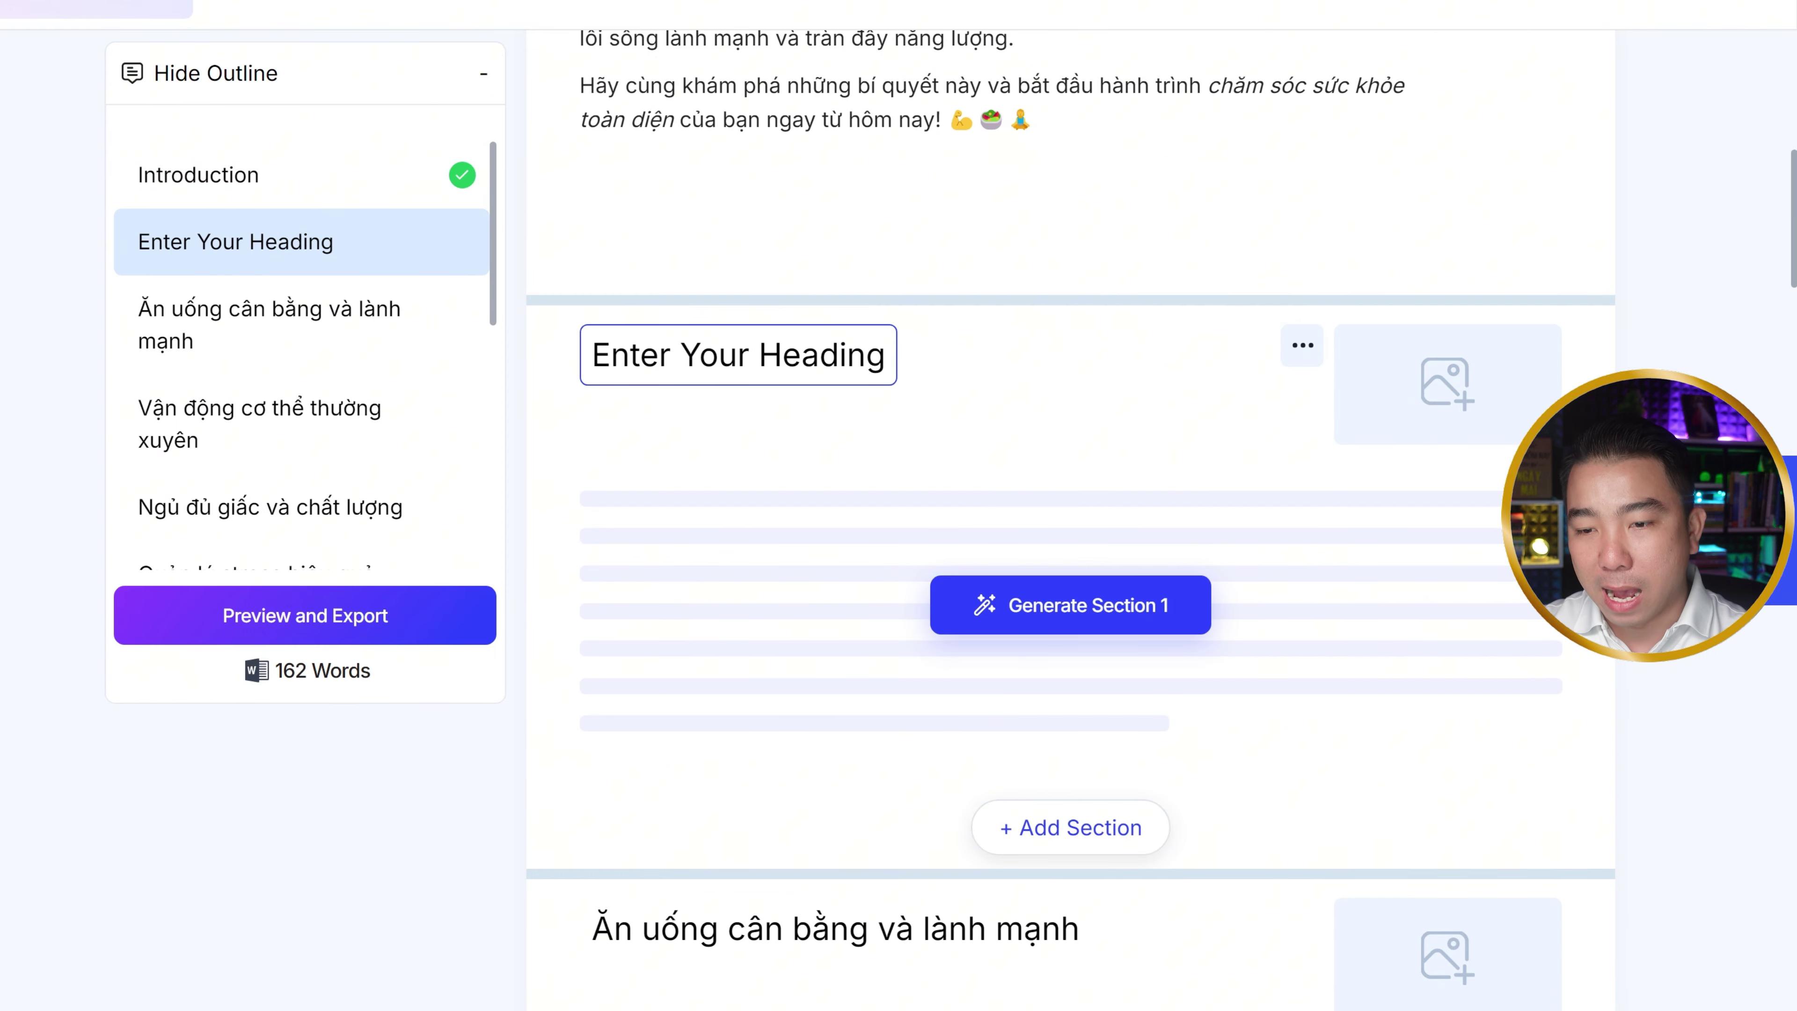
scroll(1158, 538, down, 6)
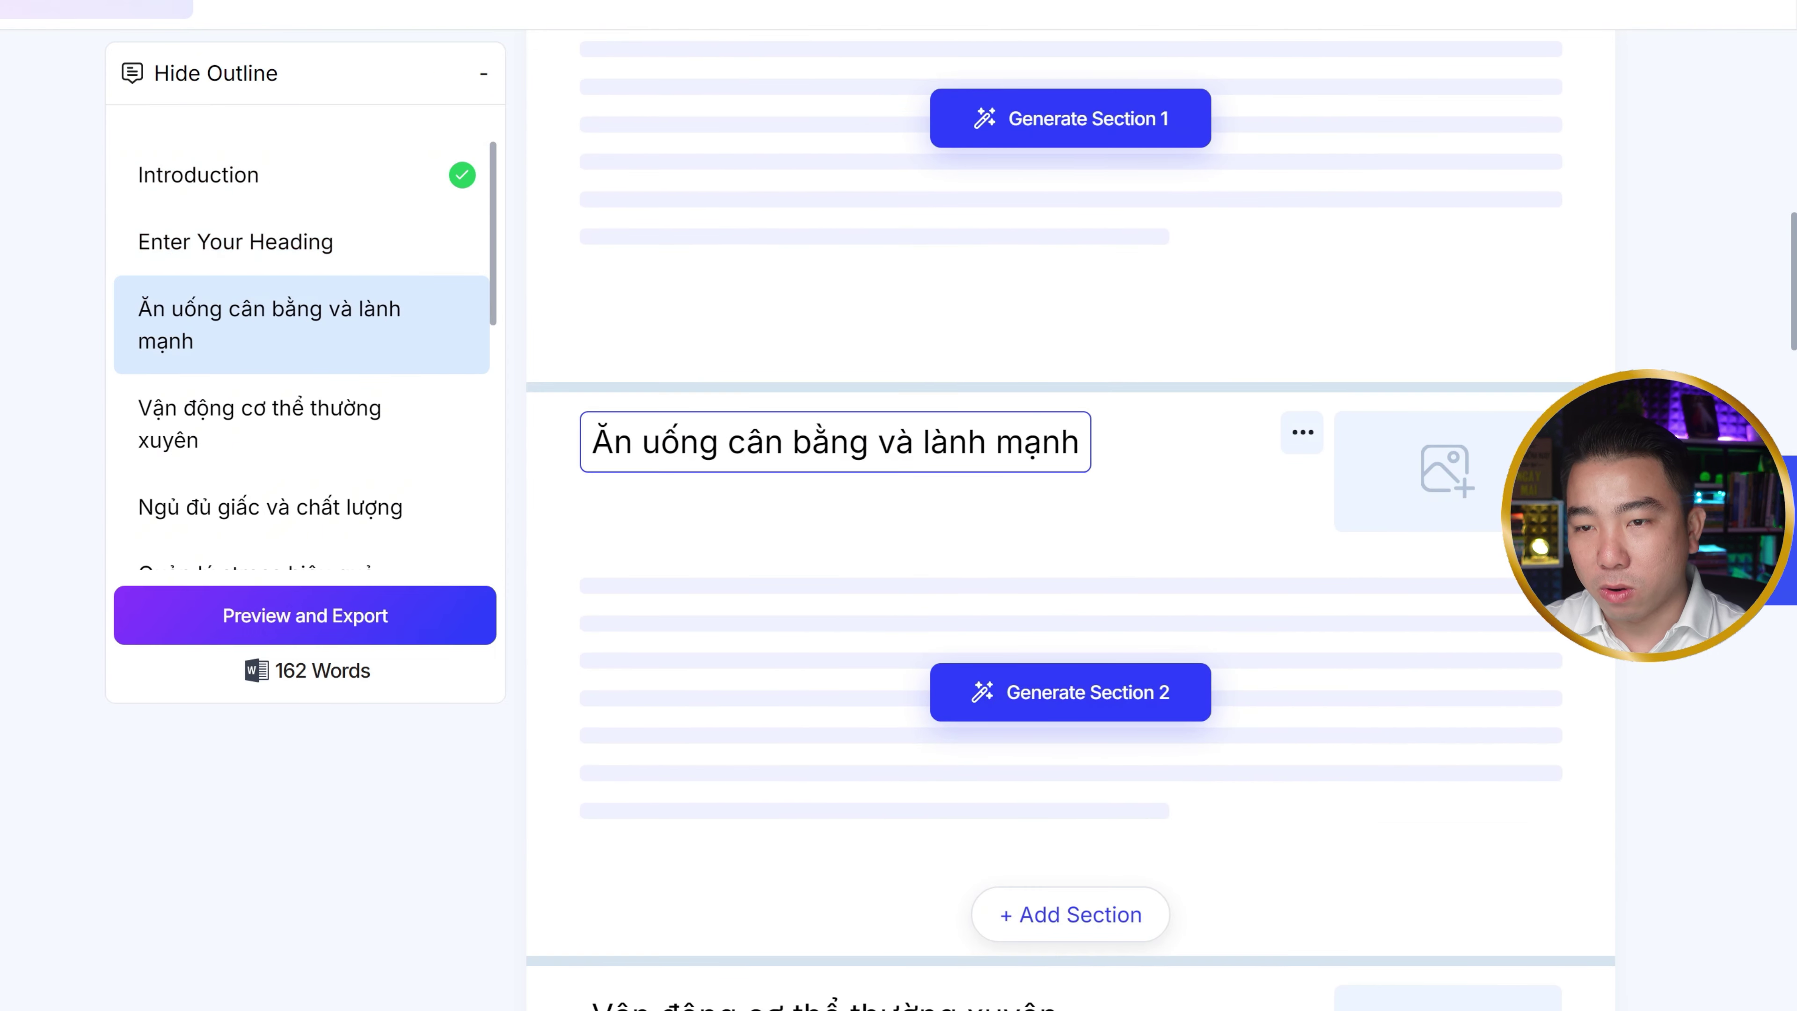
scroll(1026, 488, down, 4)
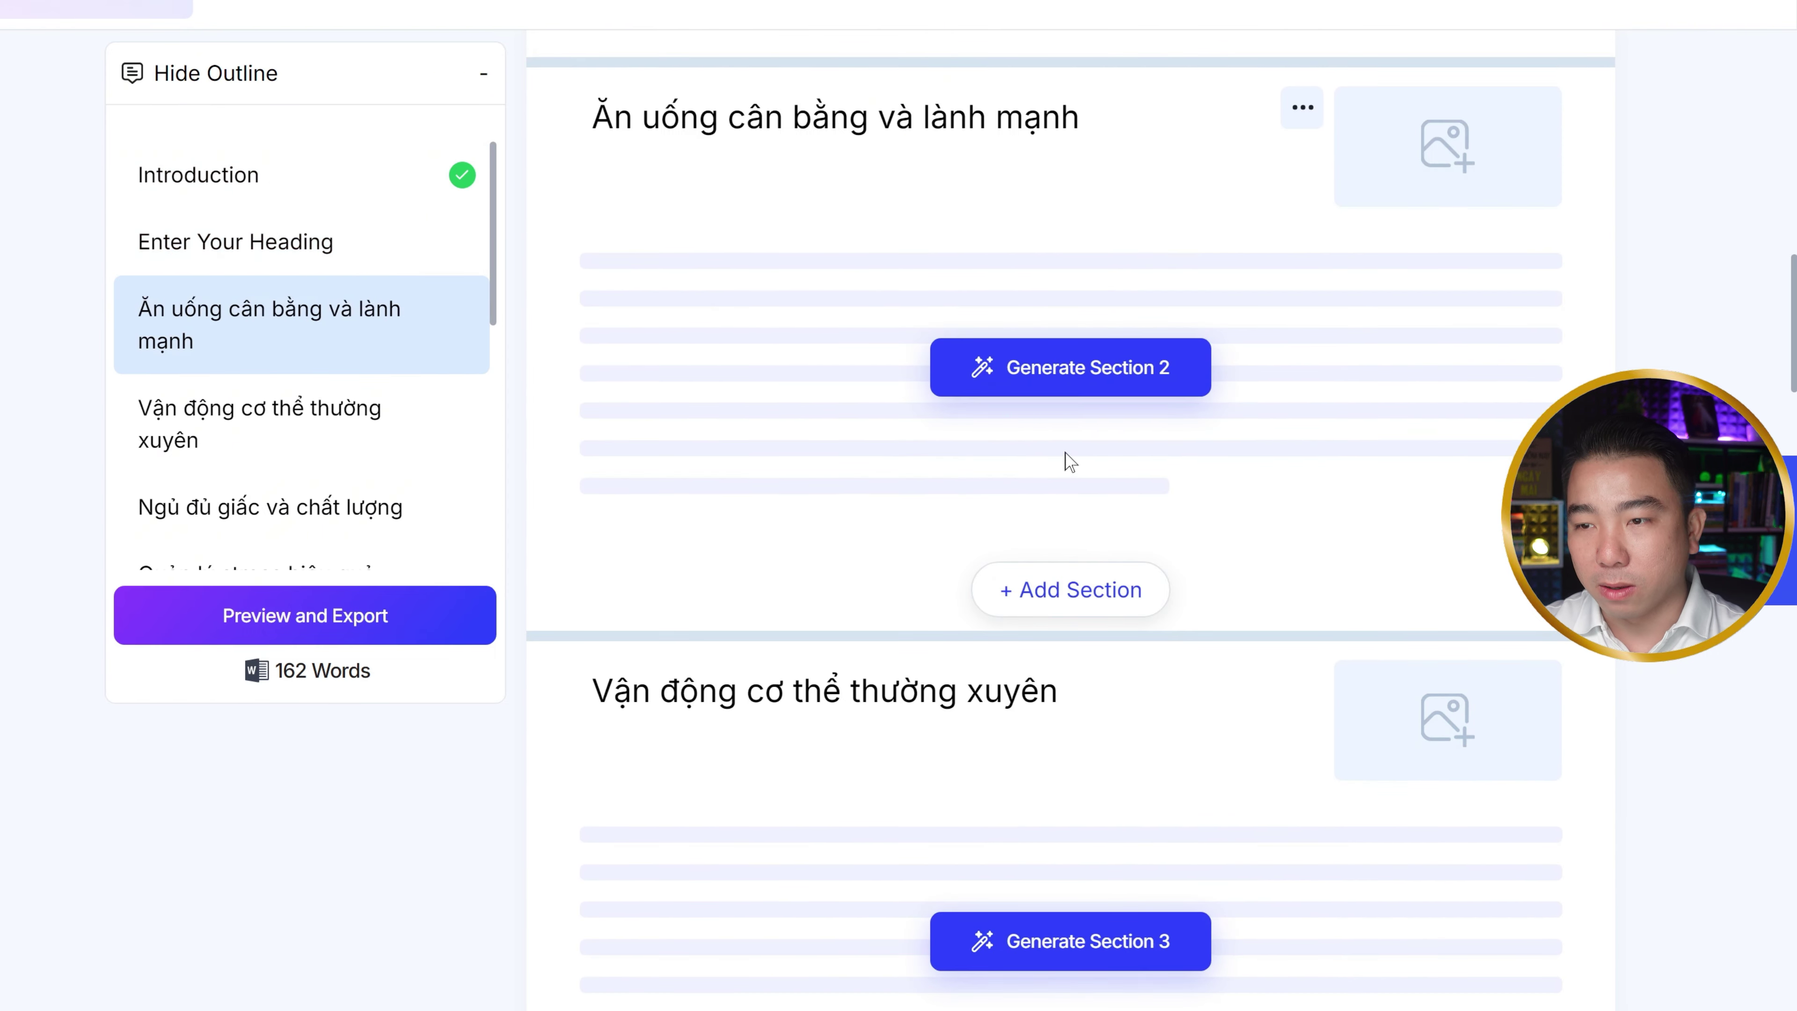
click(1090, 382)
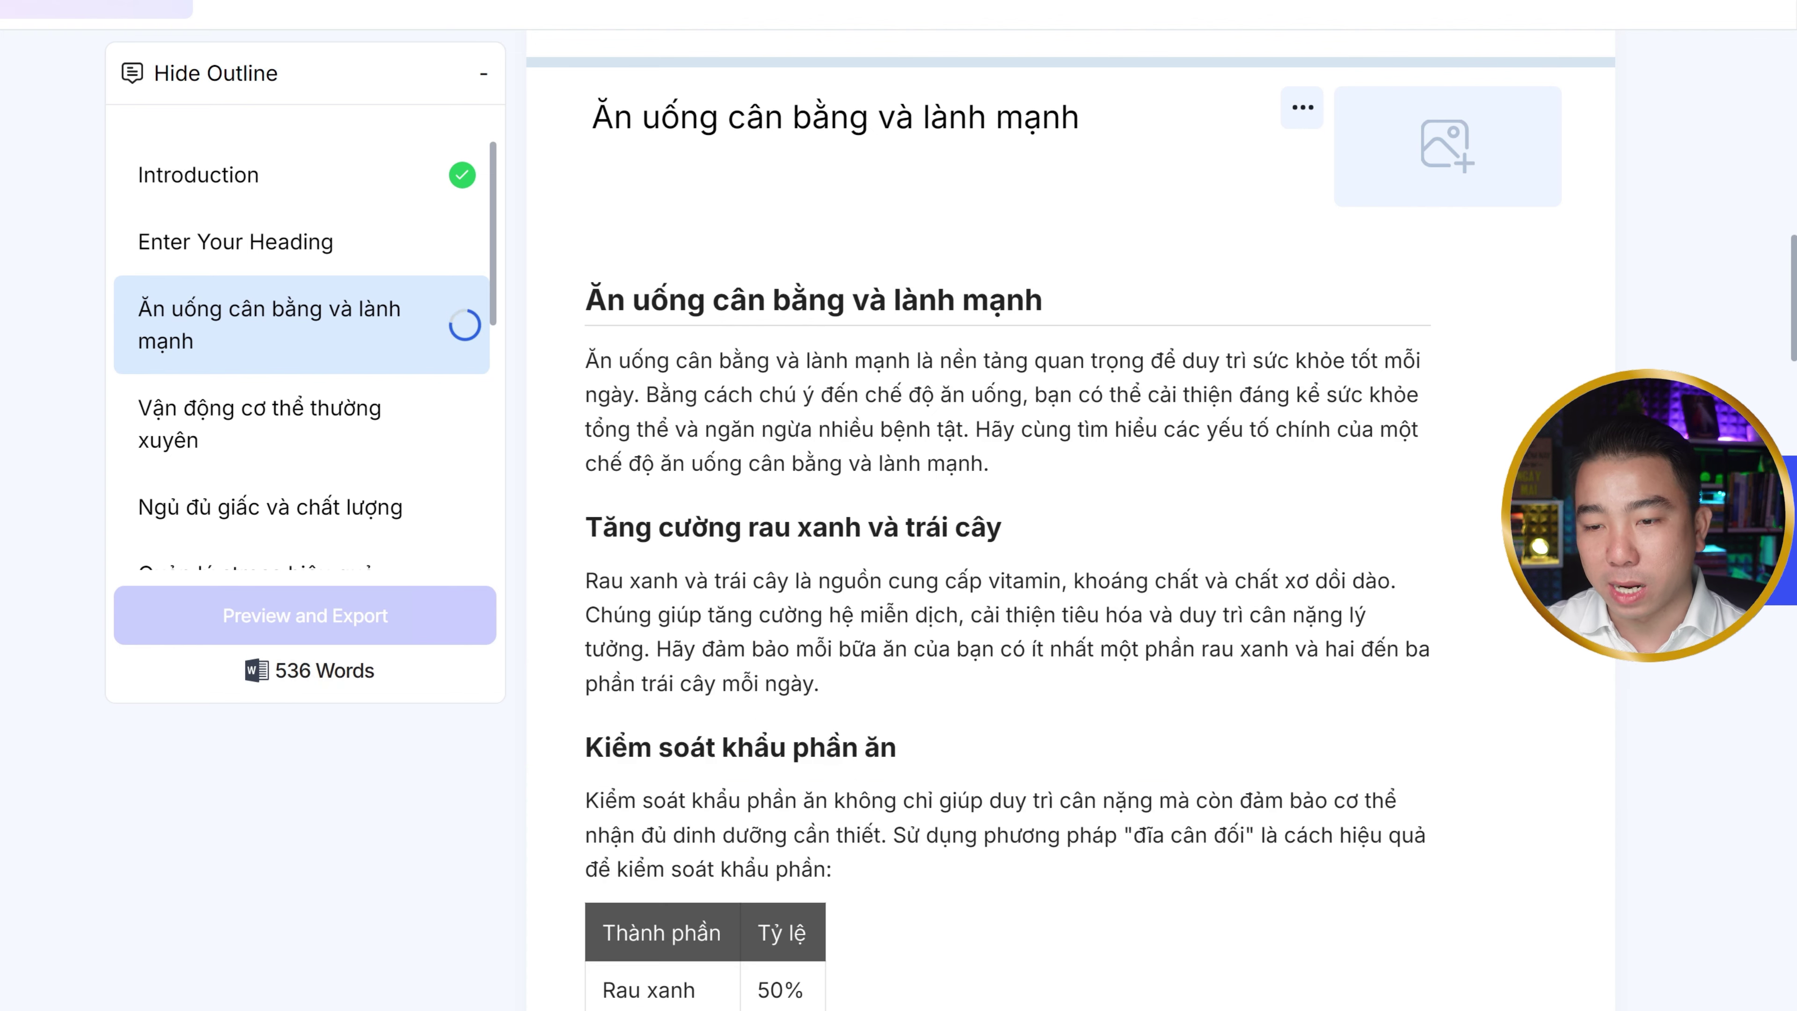
scroll(849, 522, down, 12)
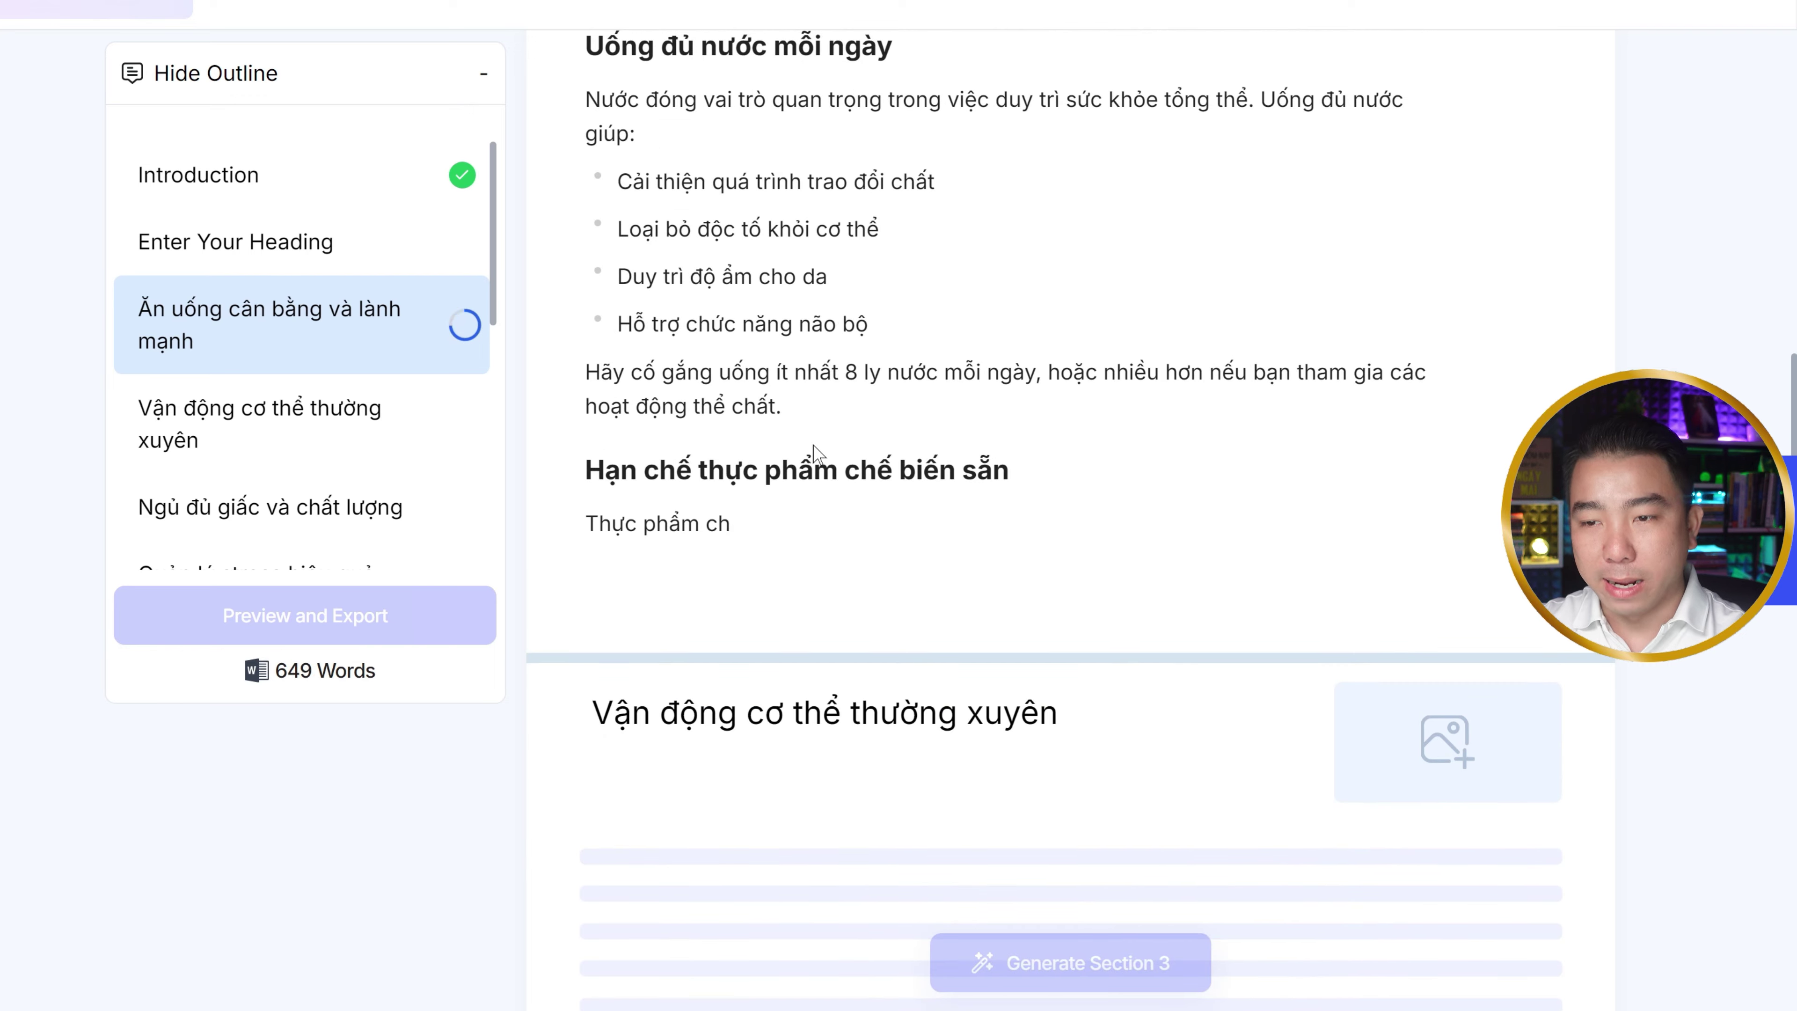
scroll(848, 438, down, 5)
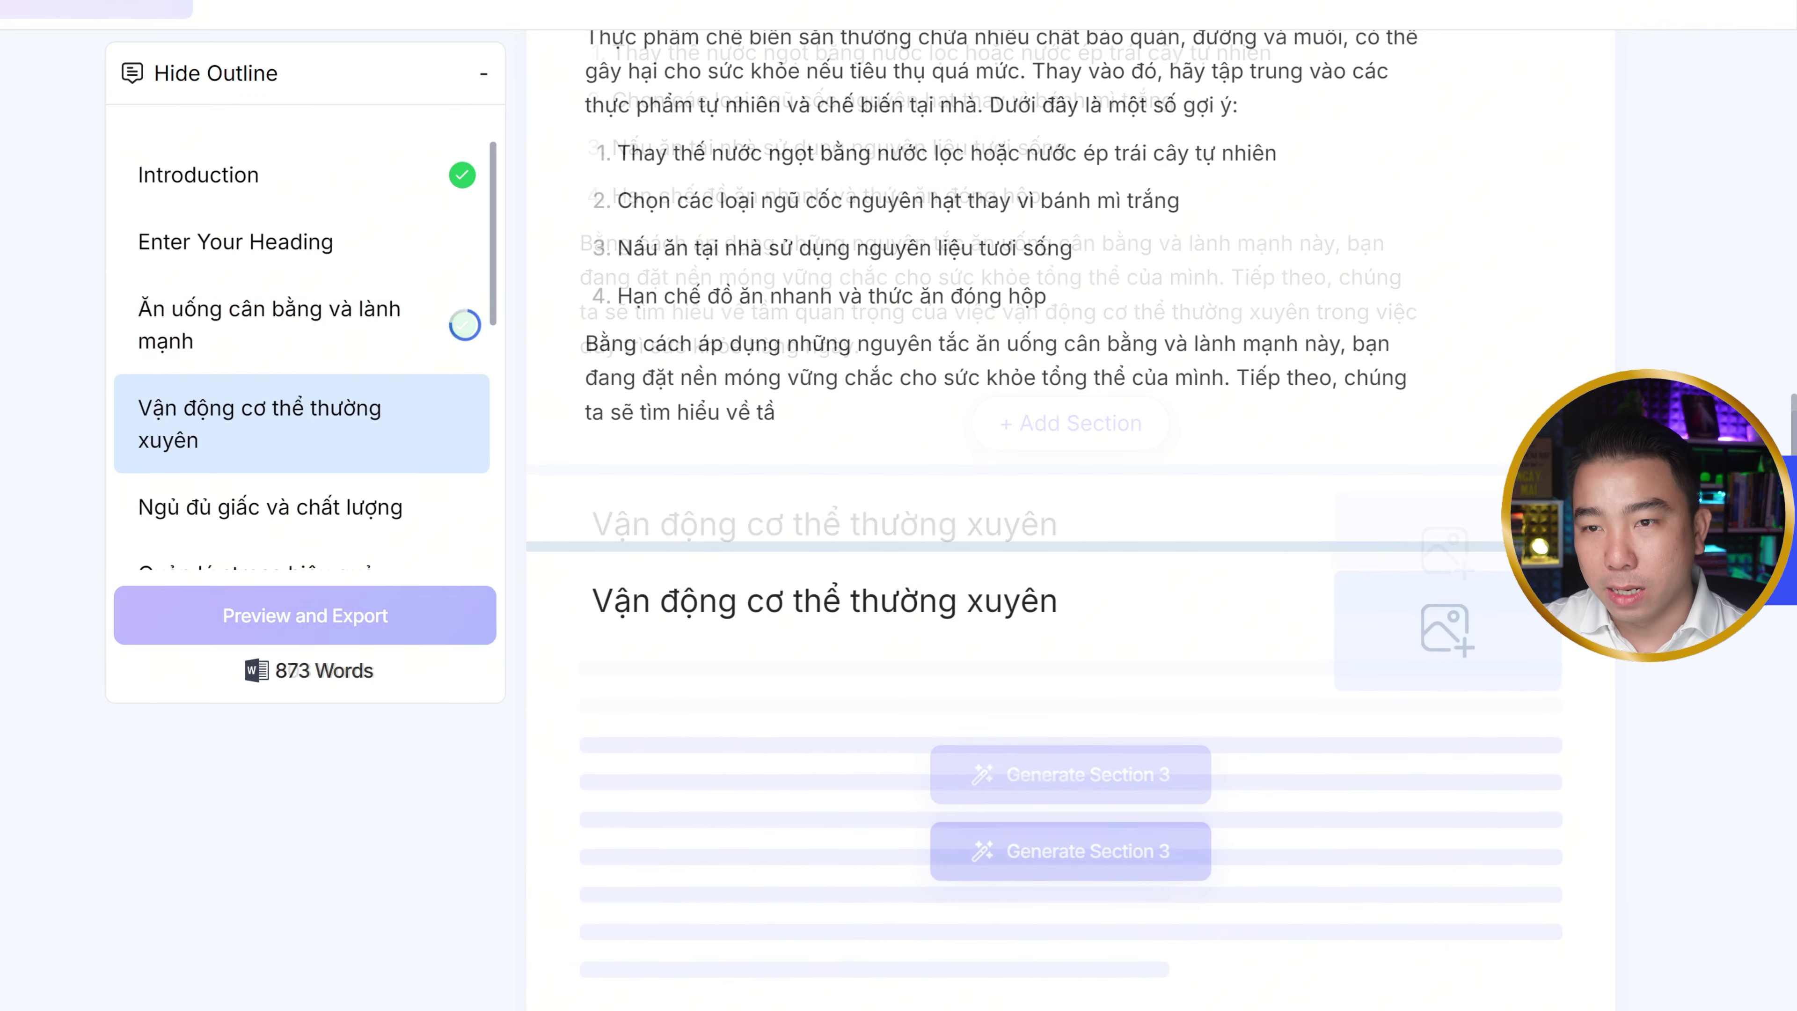
Generate an image for the section "Ăn uống cân bằng và lành mạnh" and view it enlarged
scroll(991, 521, up, 8)
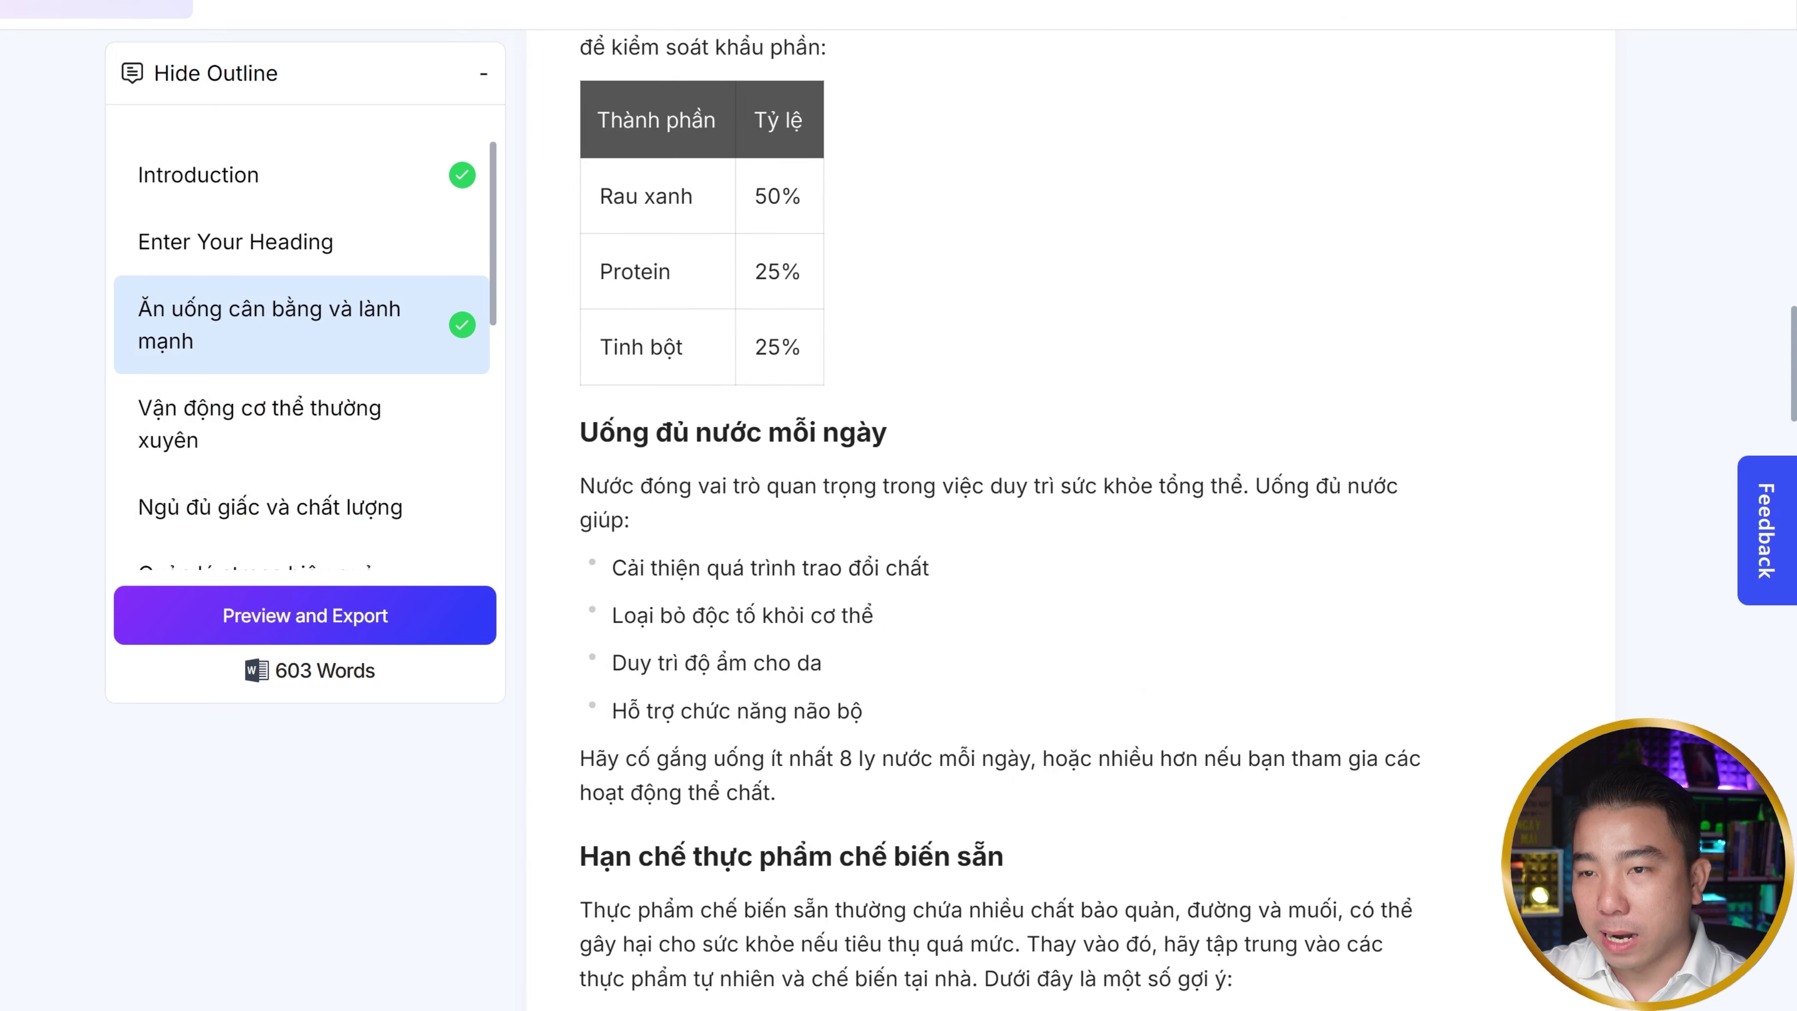
scroll(990, 495, up, 10)
click(1440, 460)
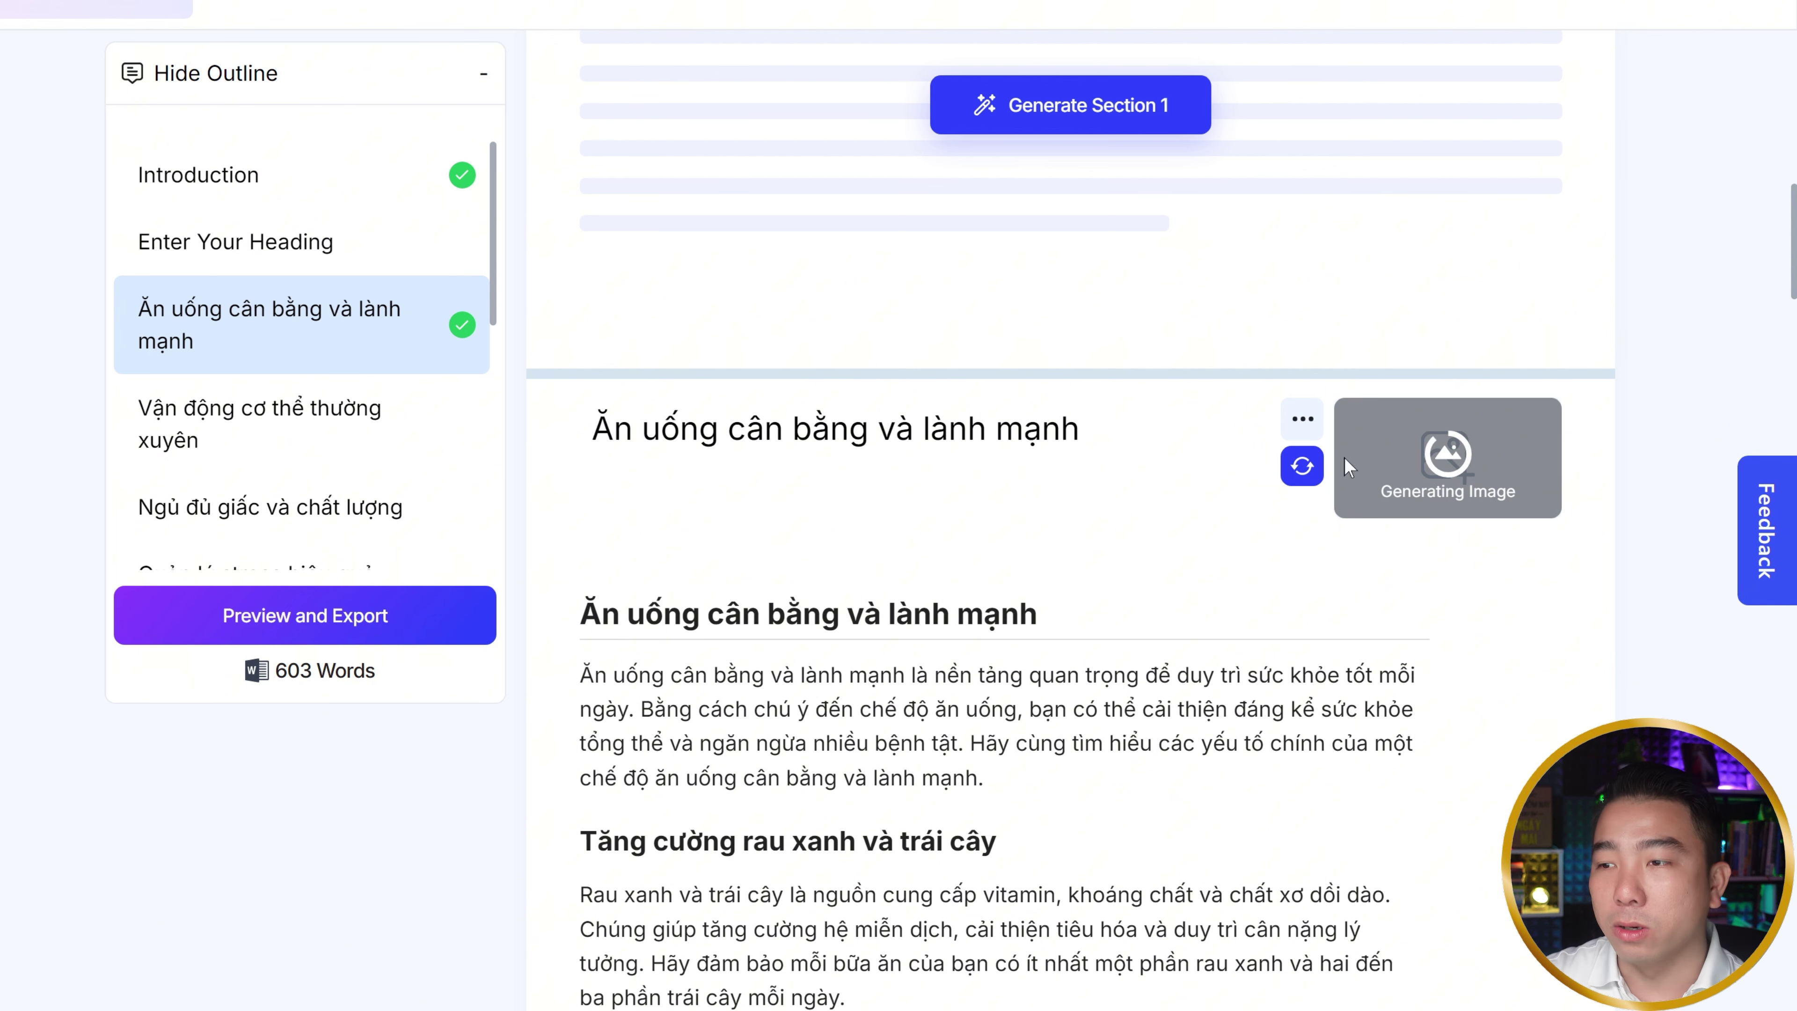
scroll(1457, 368, down, 2)
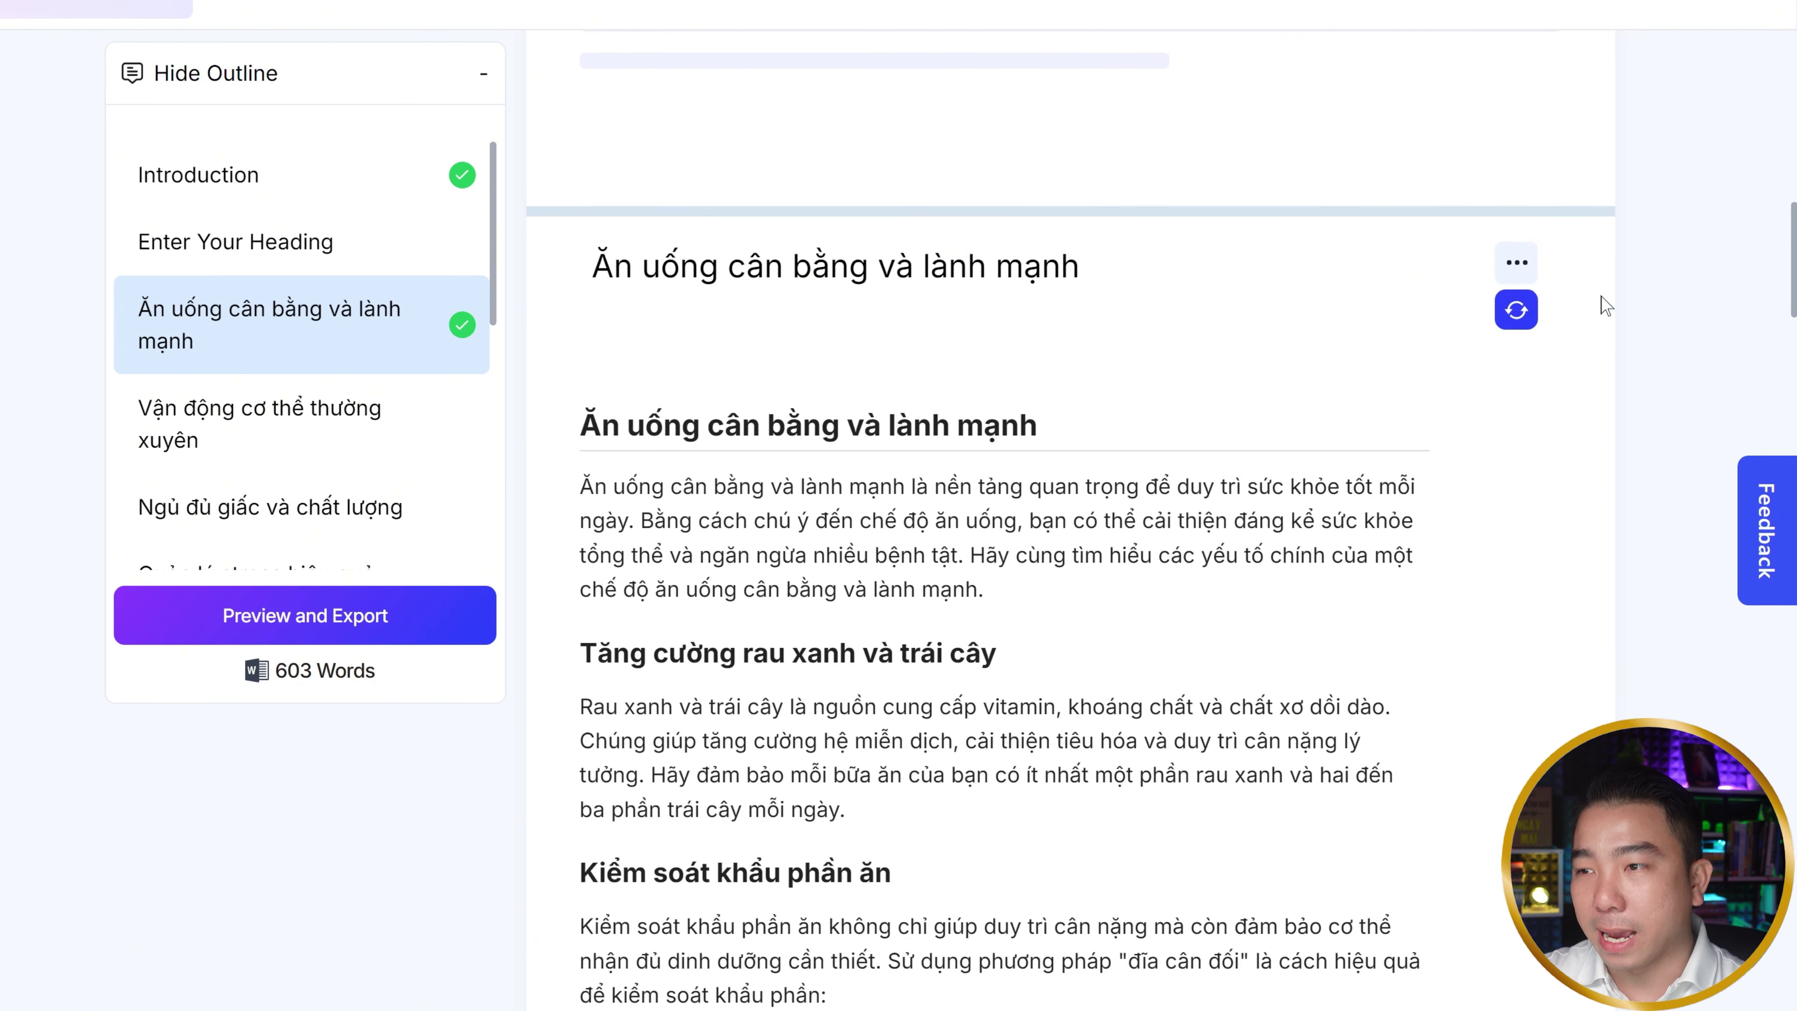
click(1447, 334)
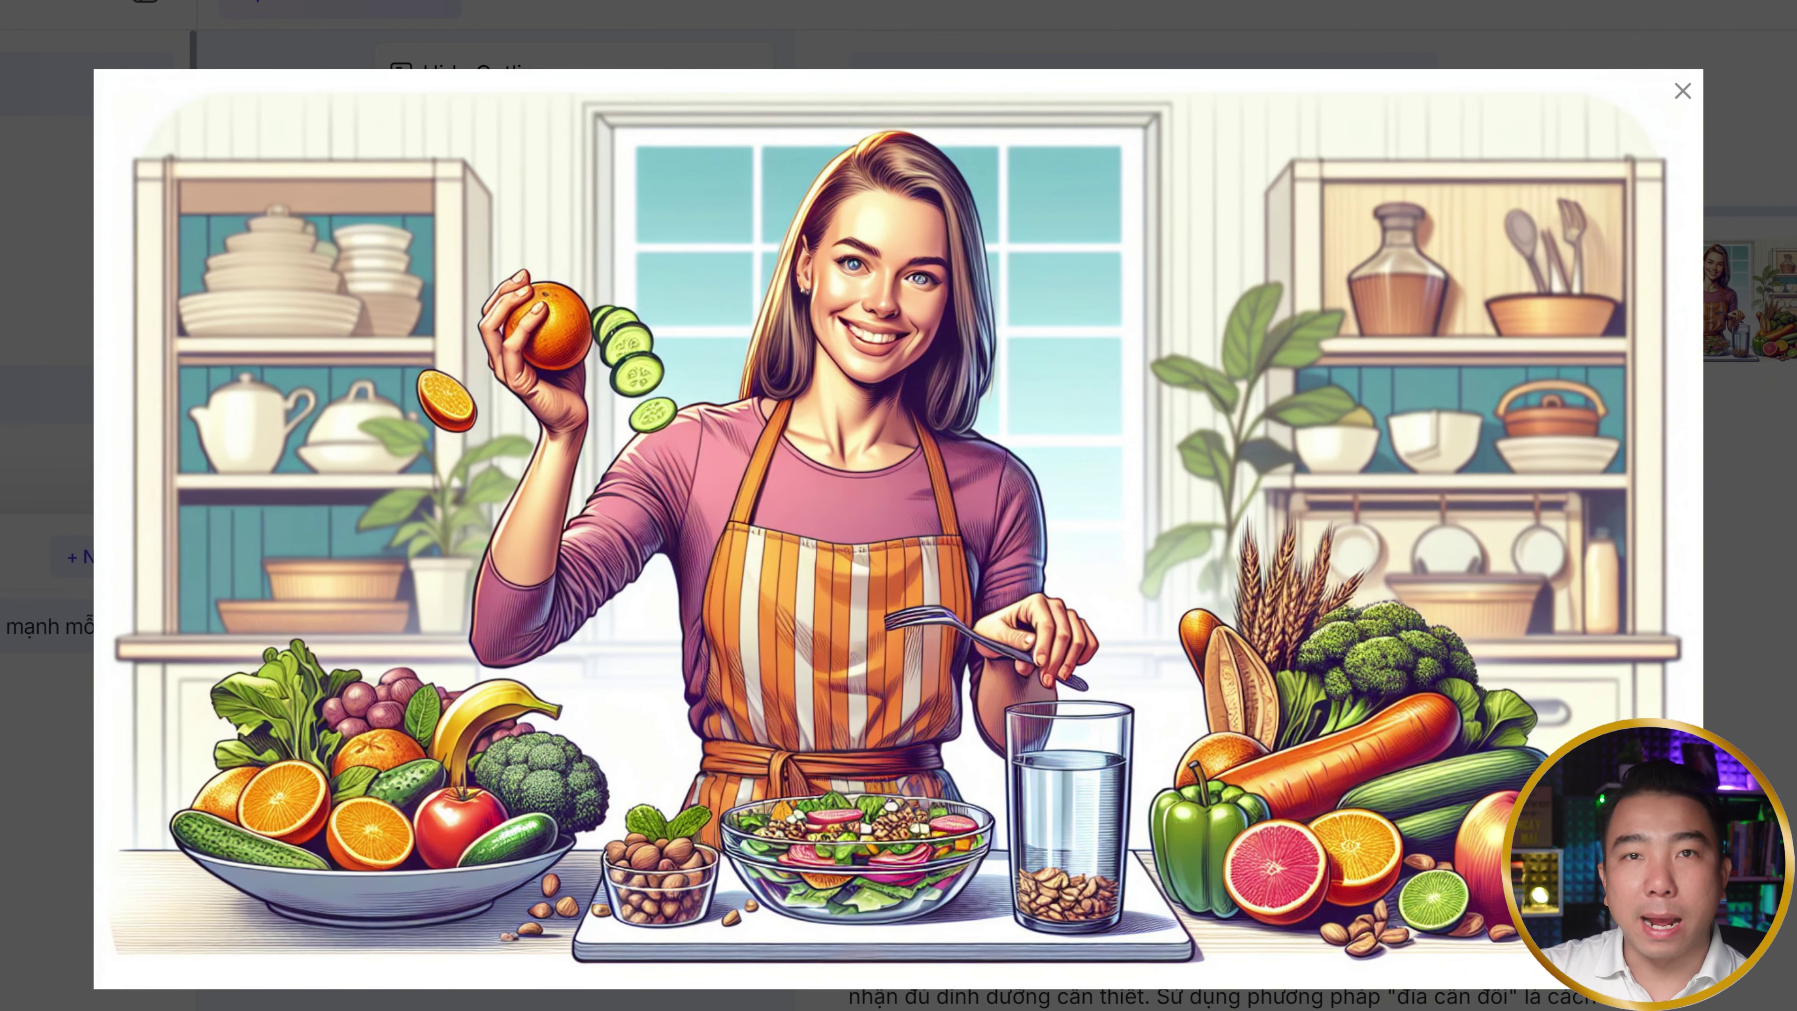
key(Escape)
Generate the content of the section "Vận động cơ thể thường xuyên" and return to the start of the blog content
scroll(1061, 495, down, 10)
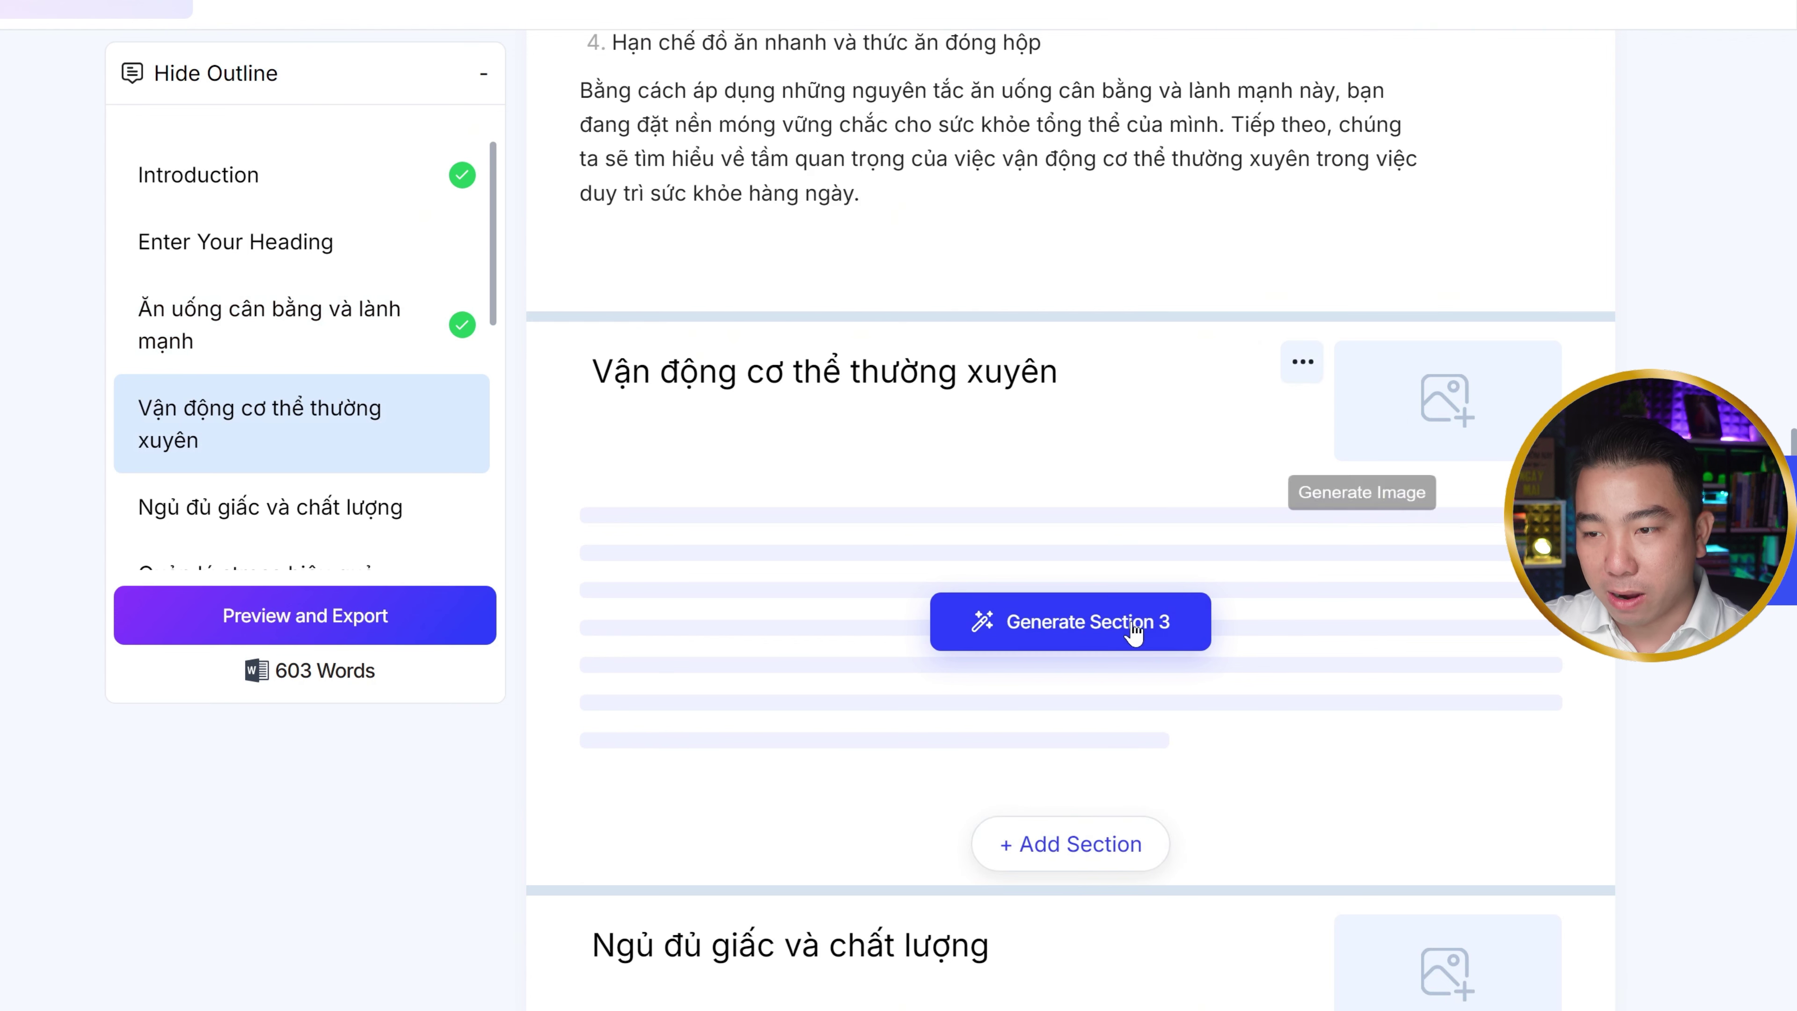
click(1127, 636)
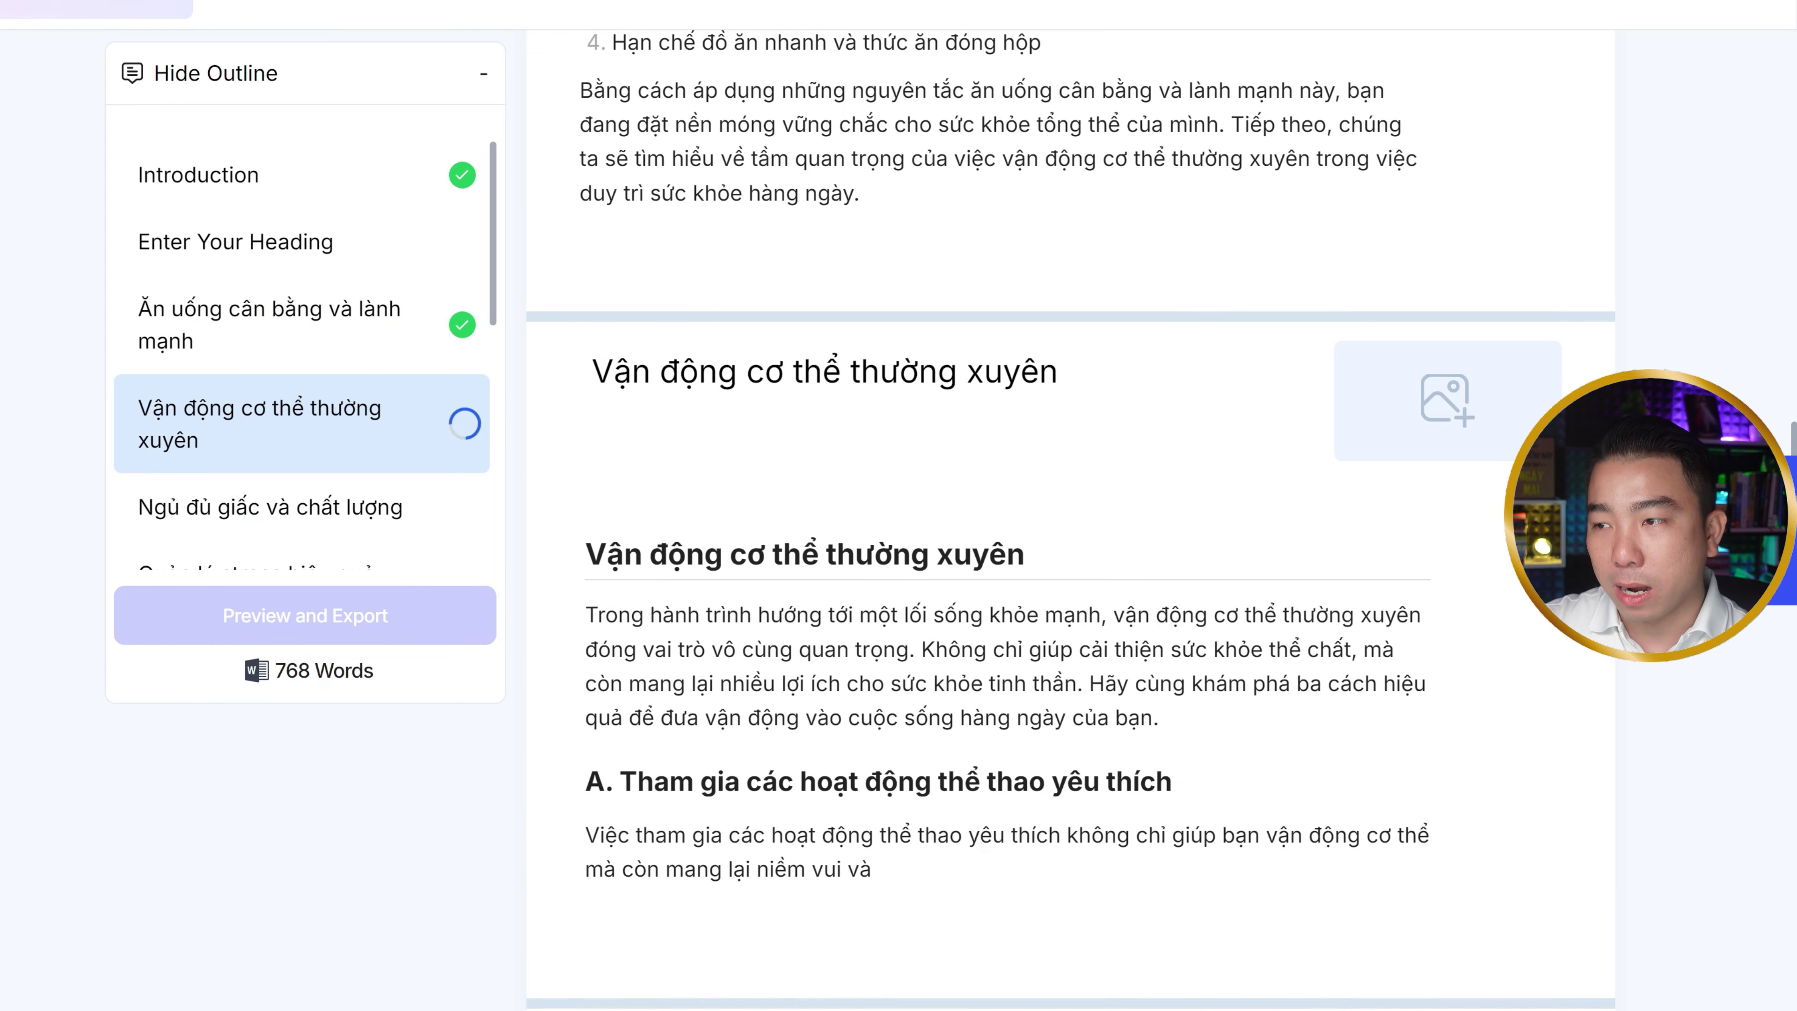
scroll(1498, 242, up, 15)
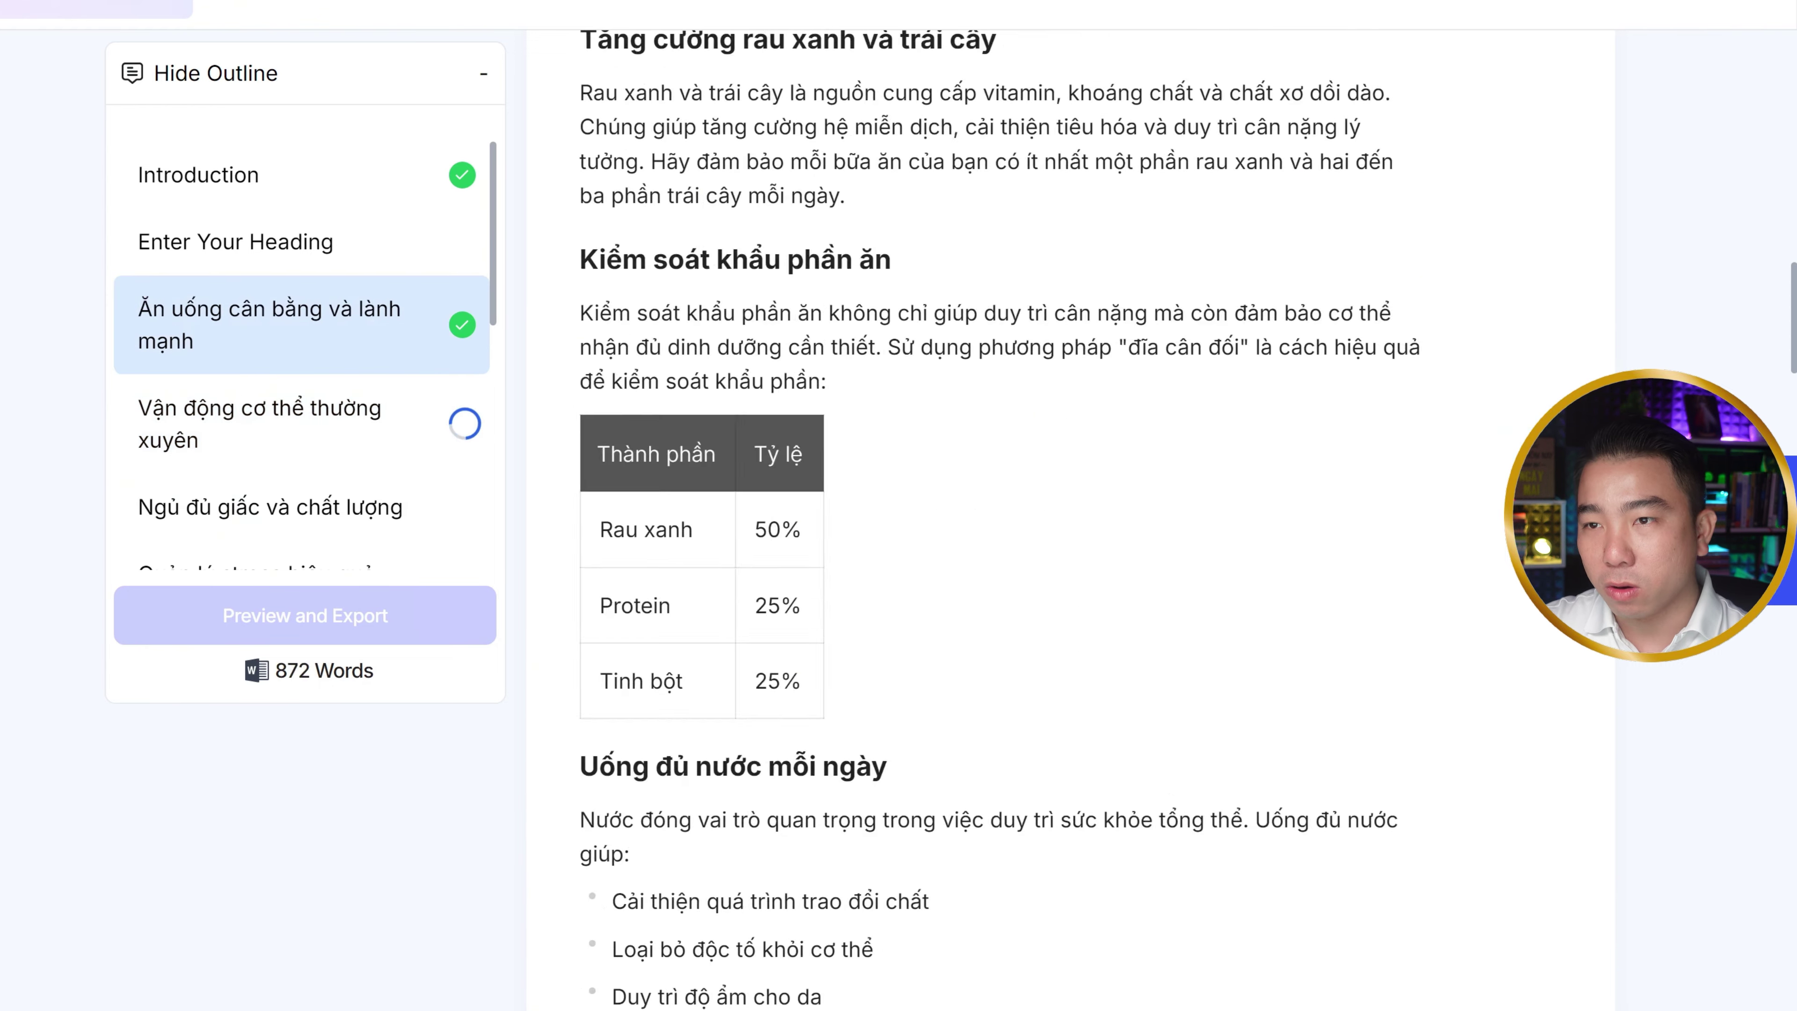
scroll(1498, 242, up, 5)
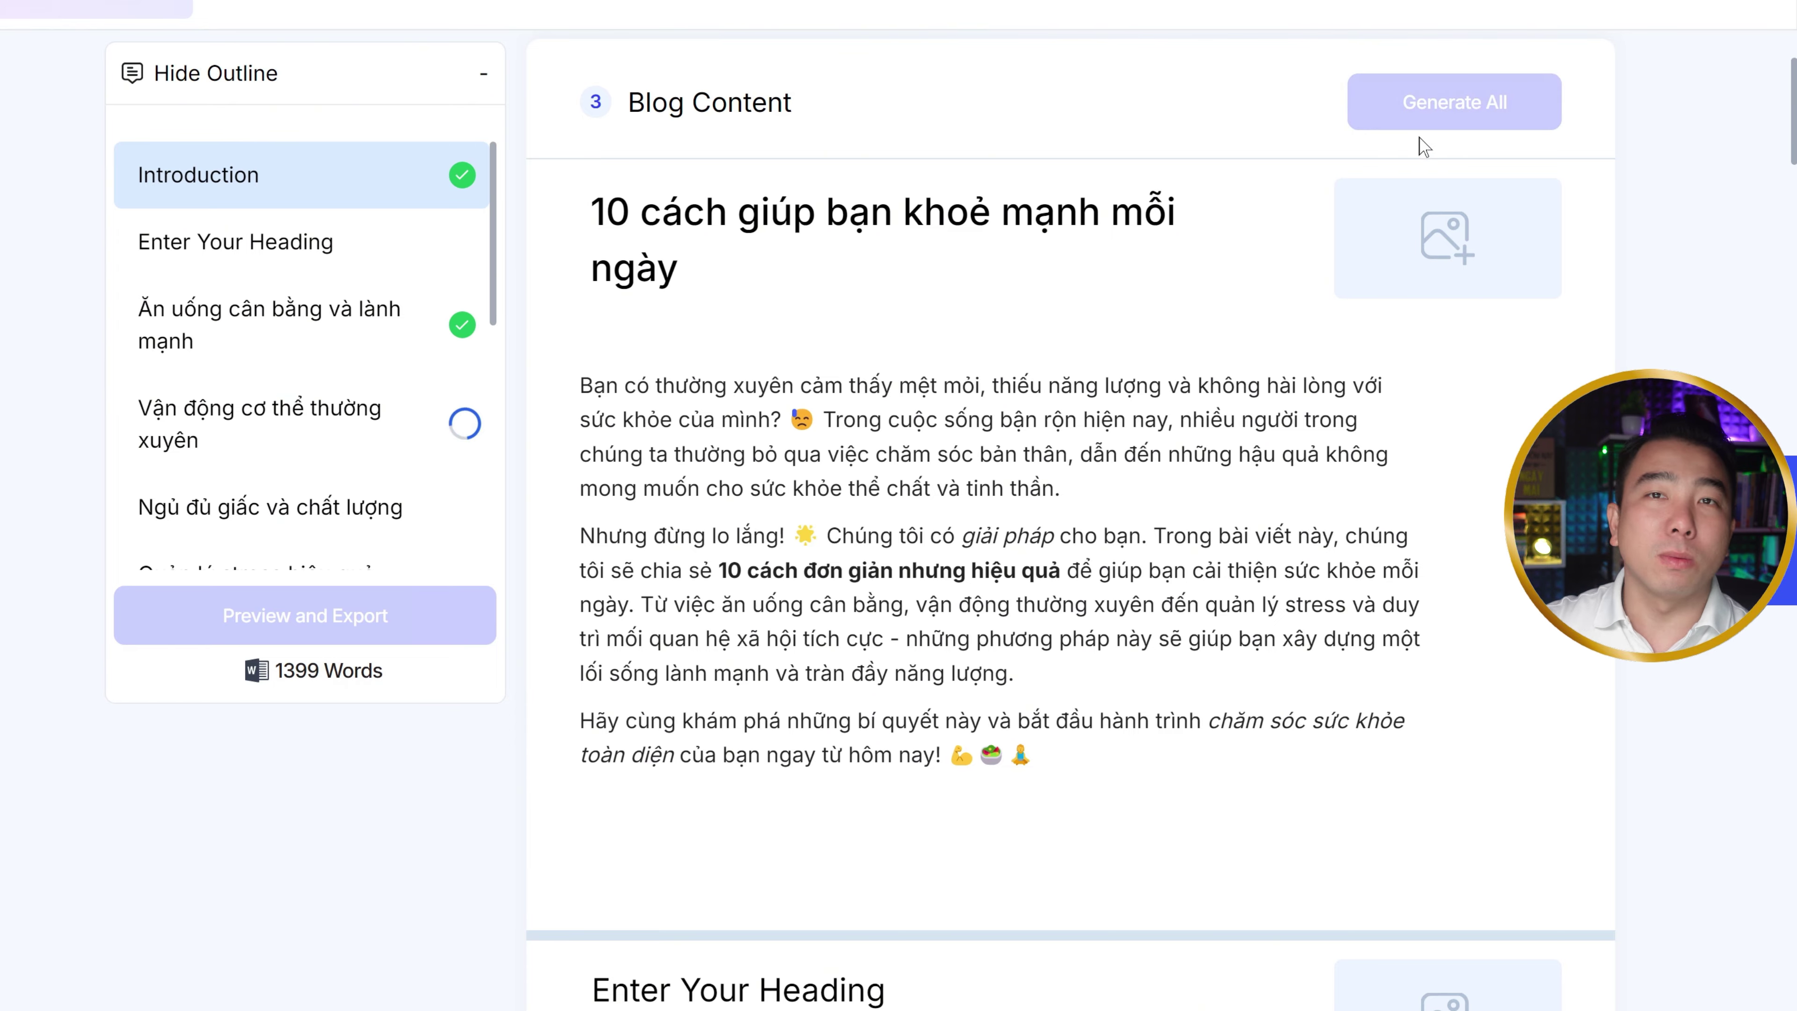
Look through the section "Vận động cơ thể thường xuyên" and generate an image for it
scroll(1331, 430, down, 10)
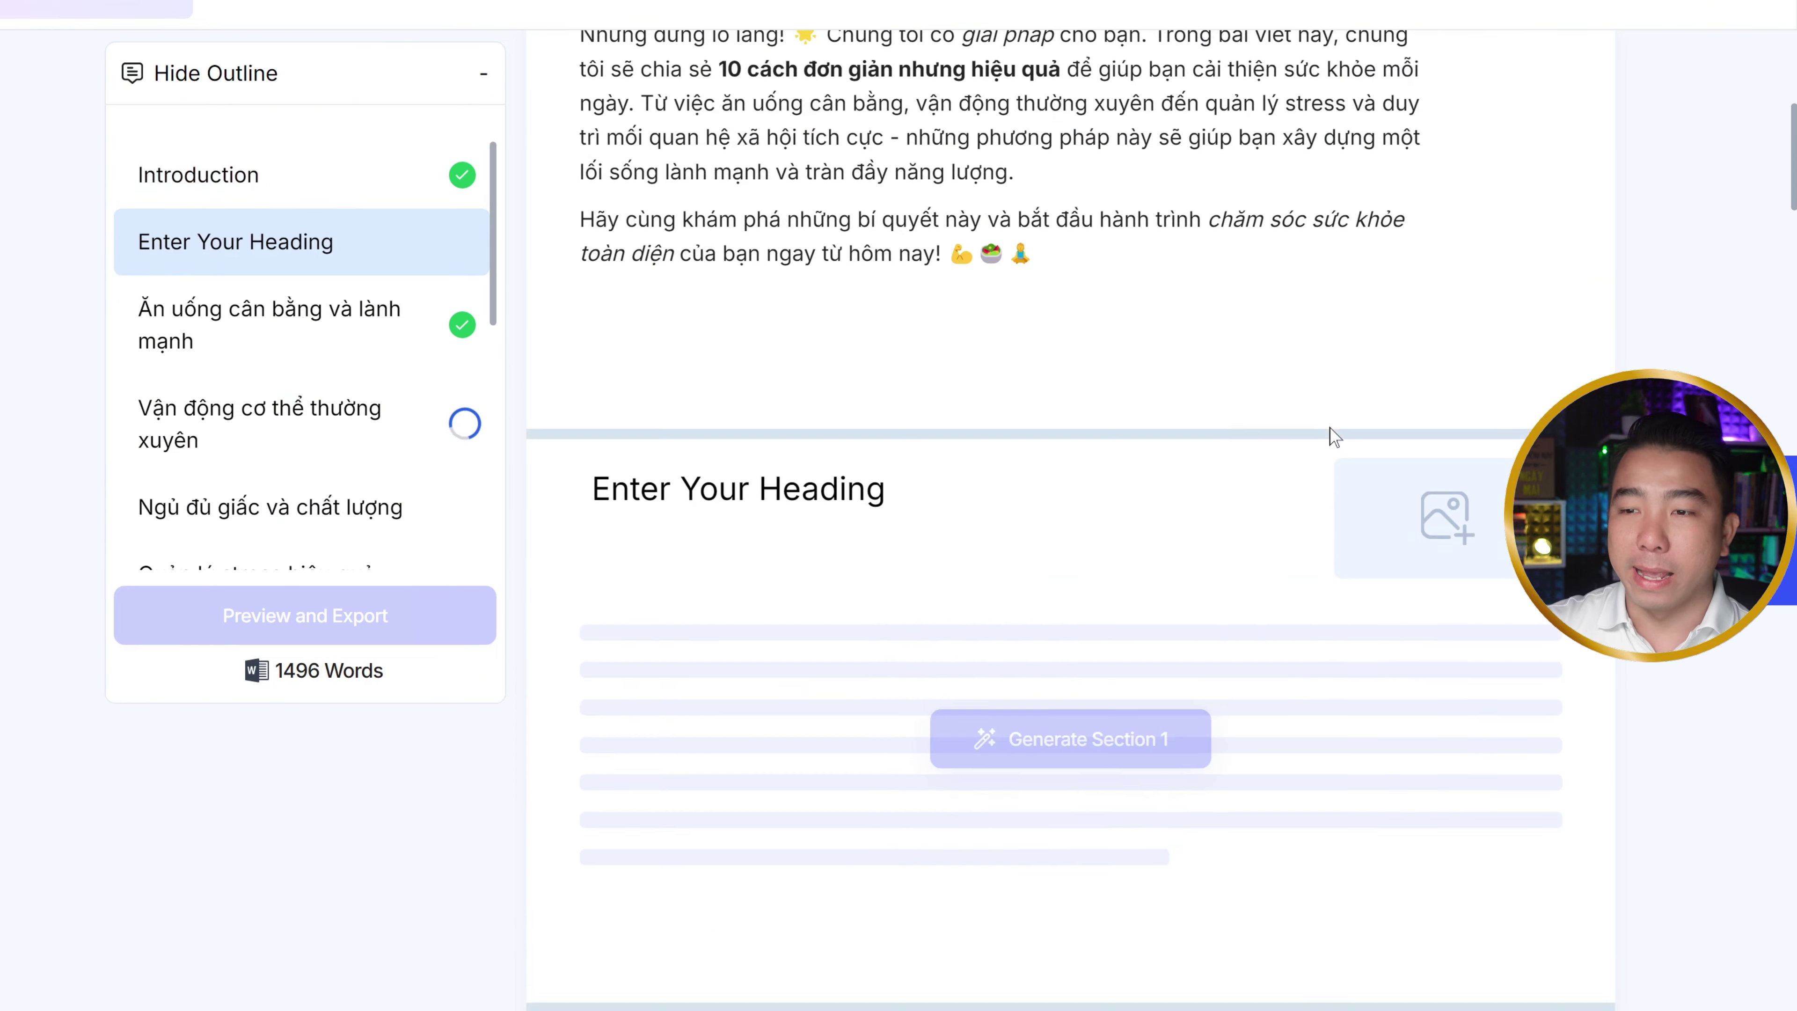
scroll(1335, 463, down, 15)
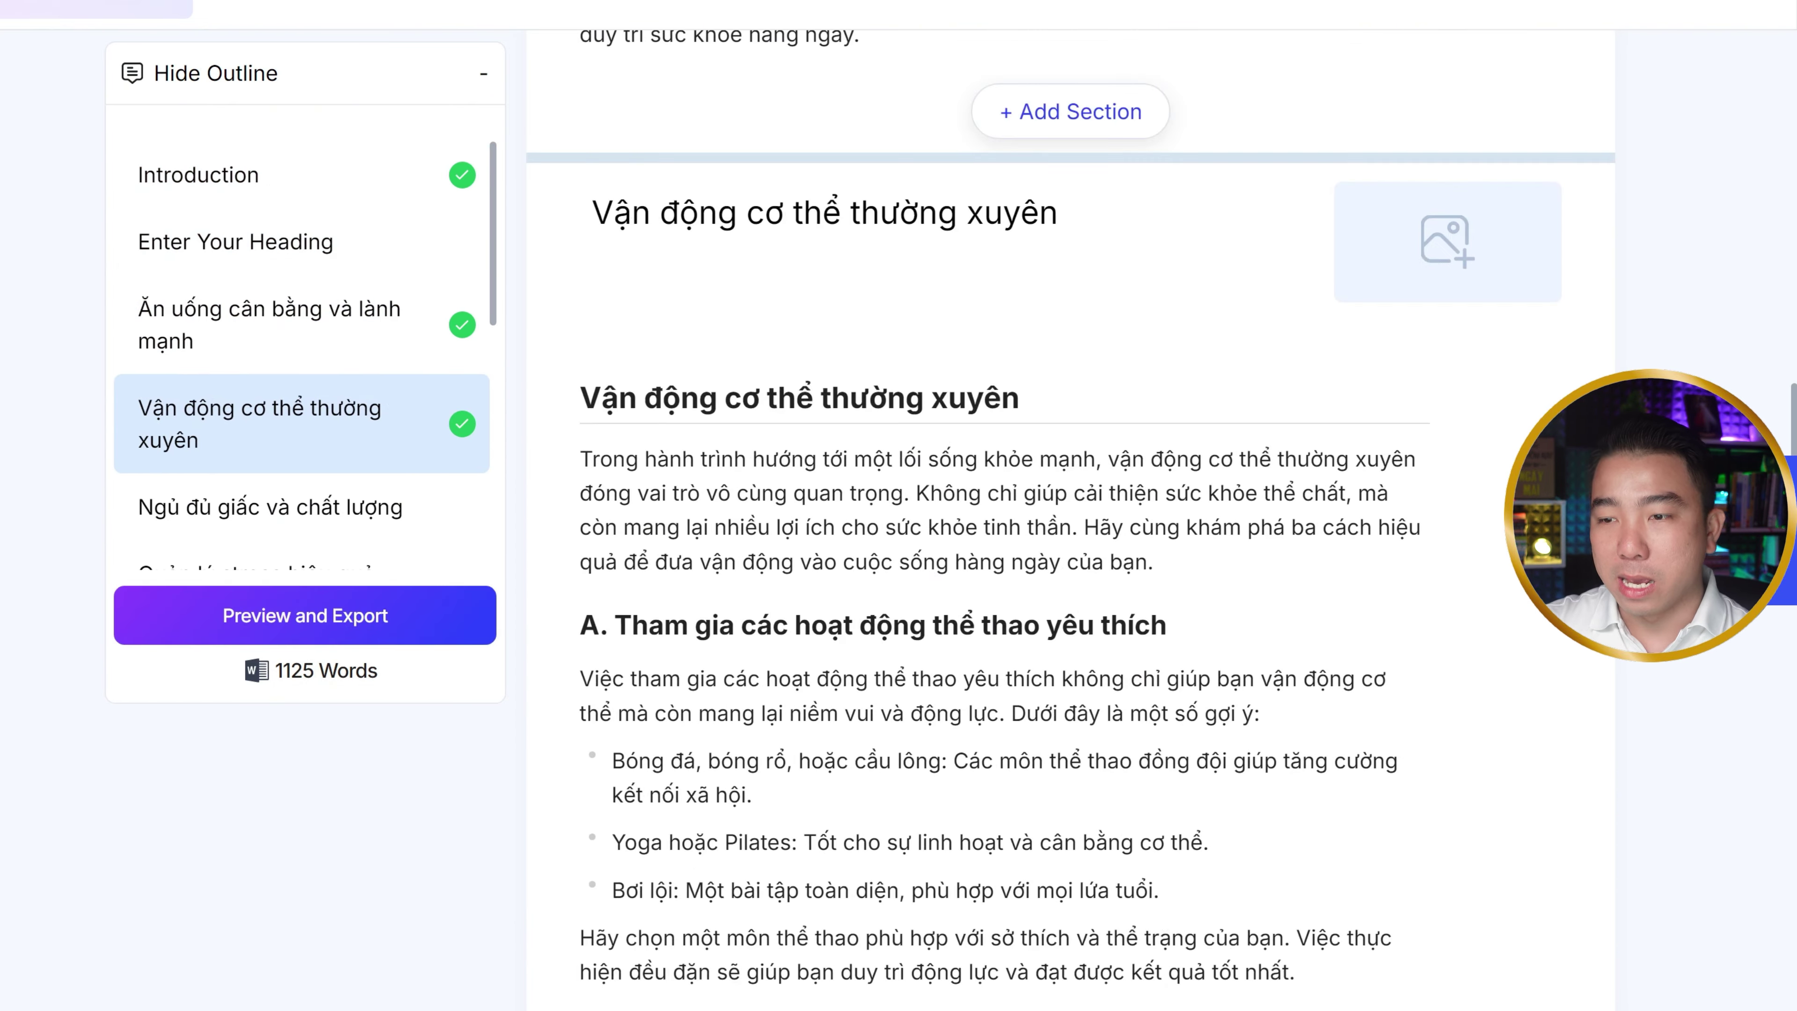
scroll(1004, 516, down, 15)
scroll(1004, 517, up, 15)
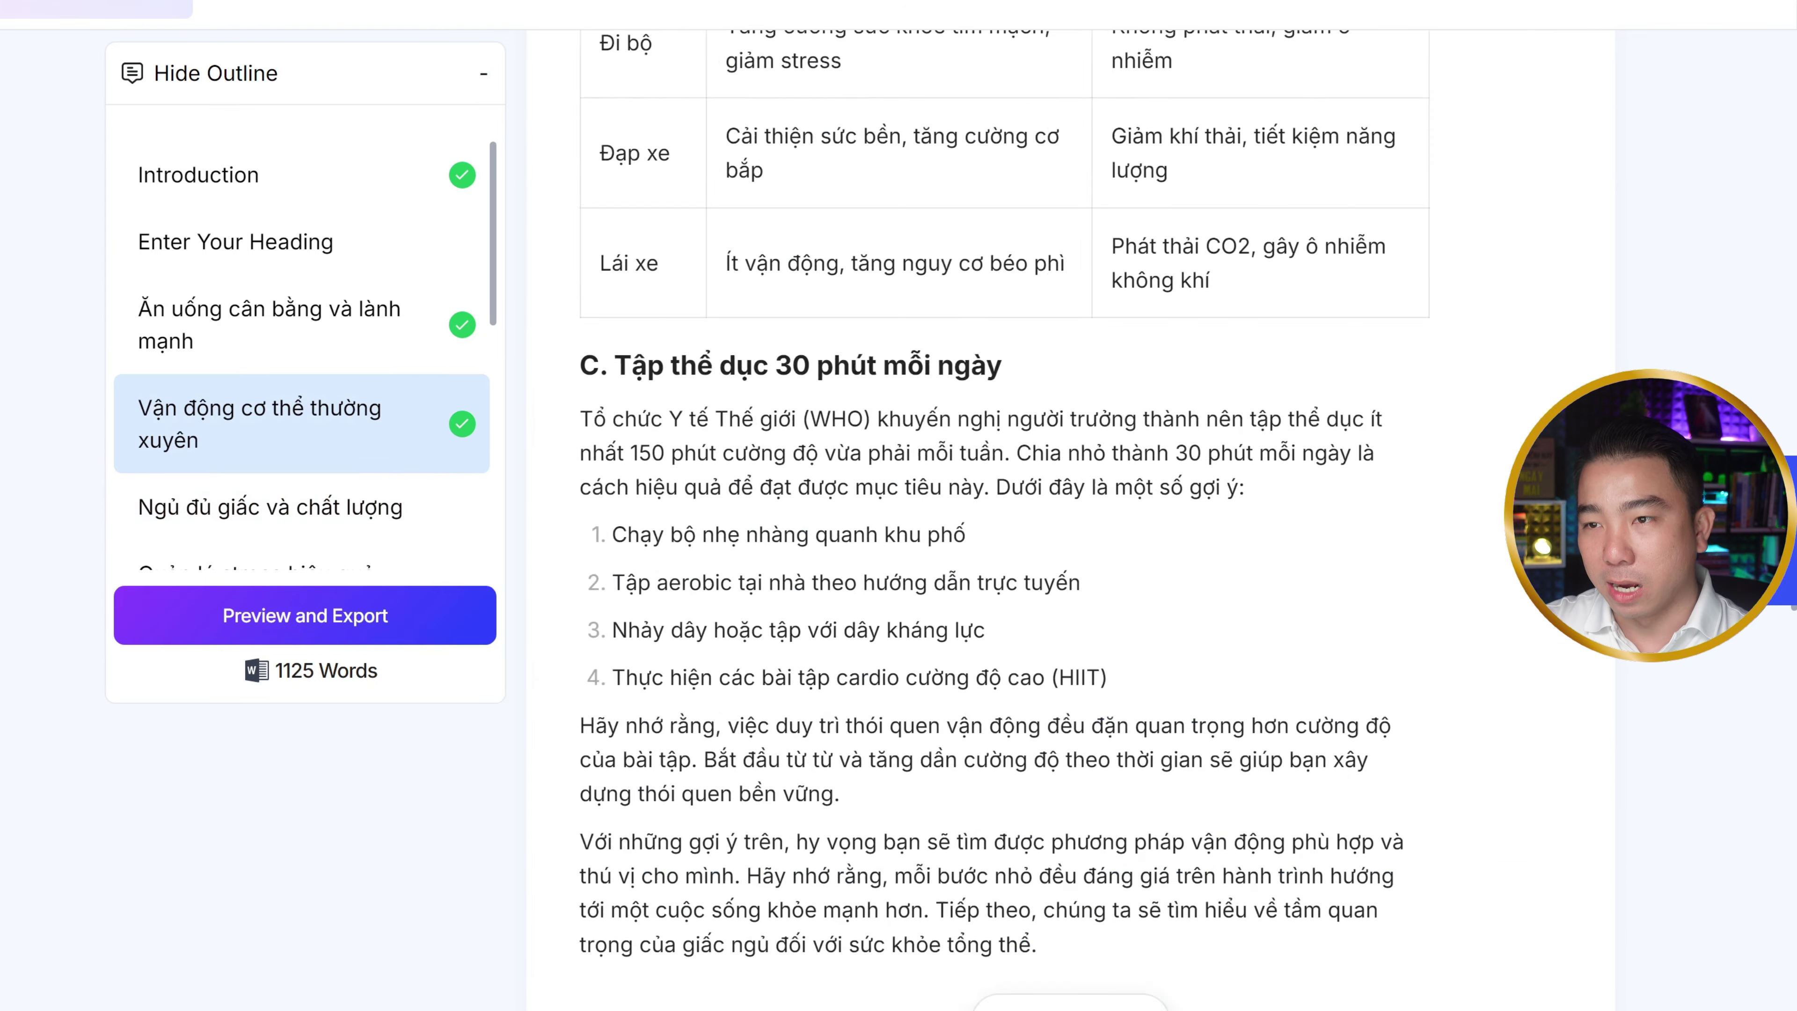
scroll(1463, 289, up, 10)
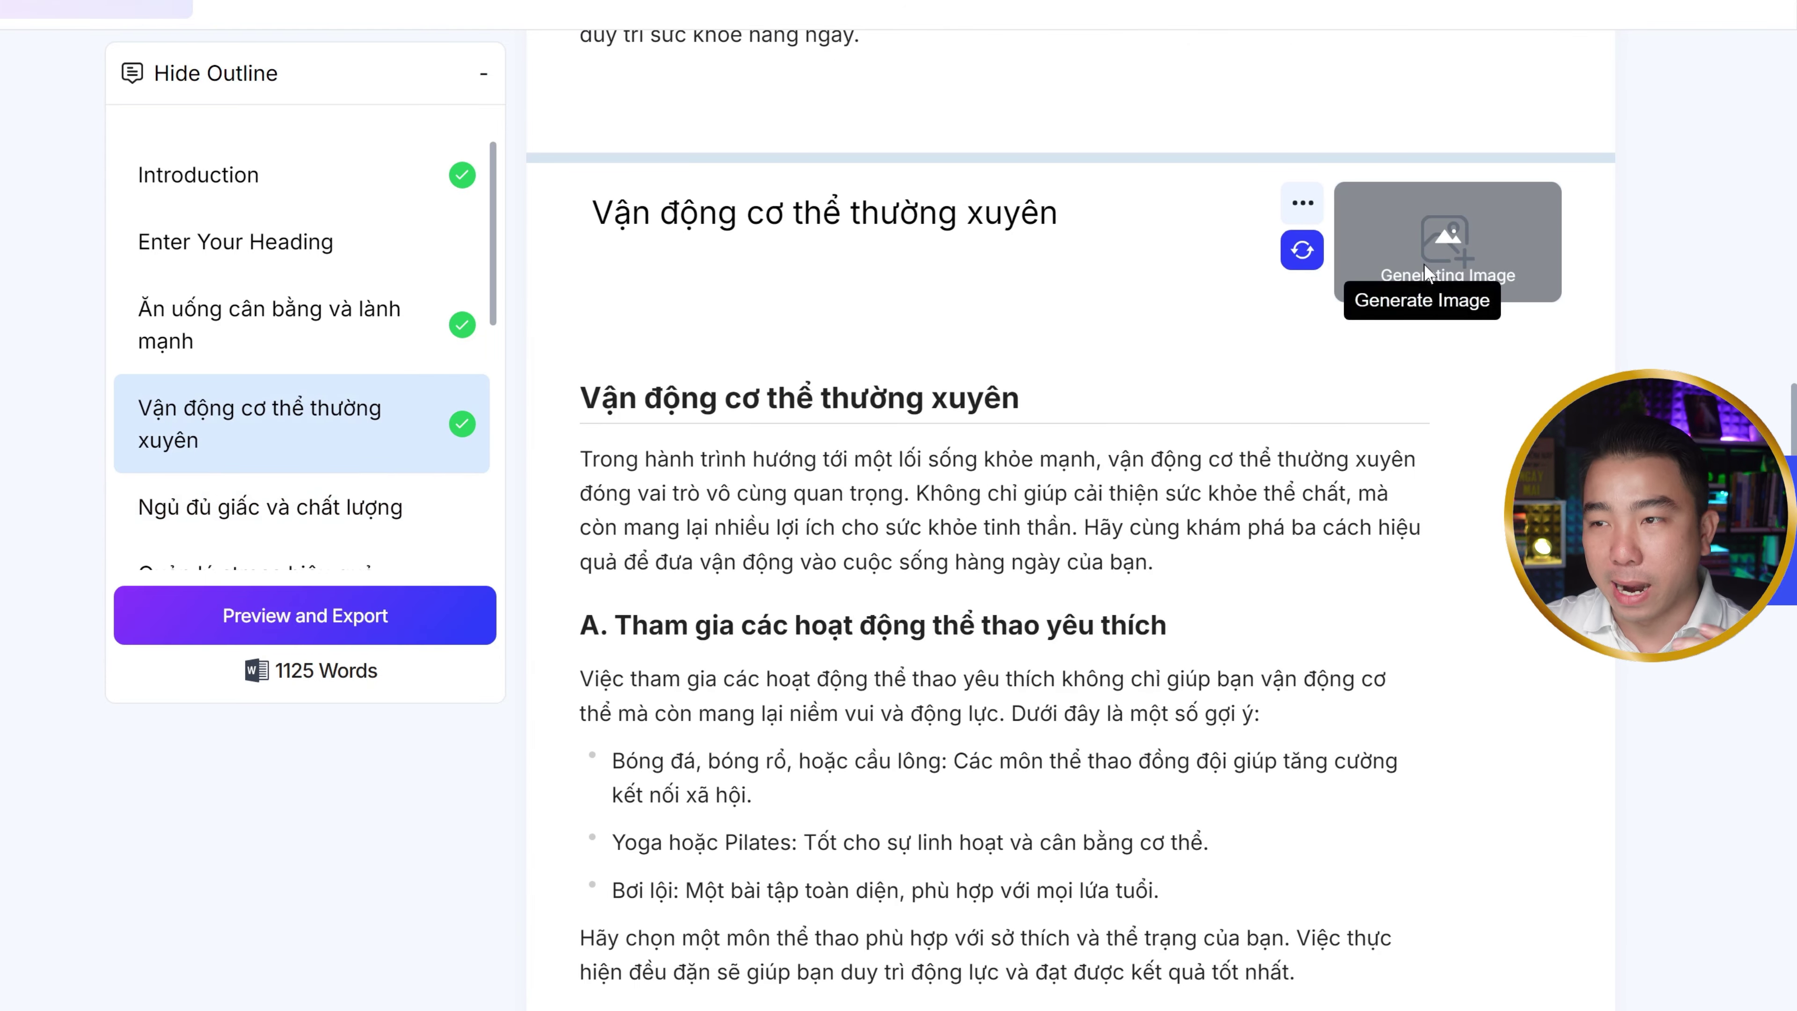
click(1447, 244)
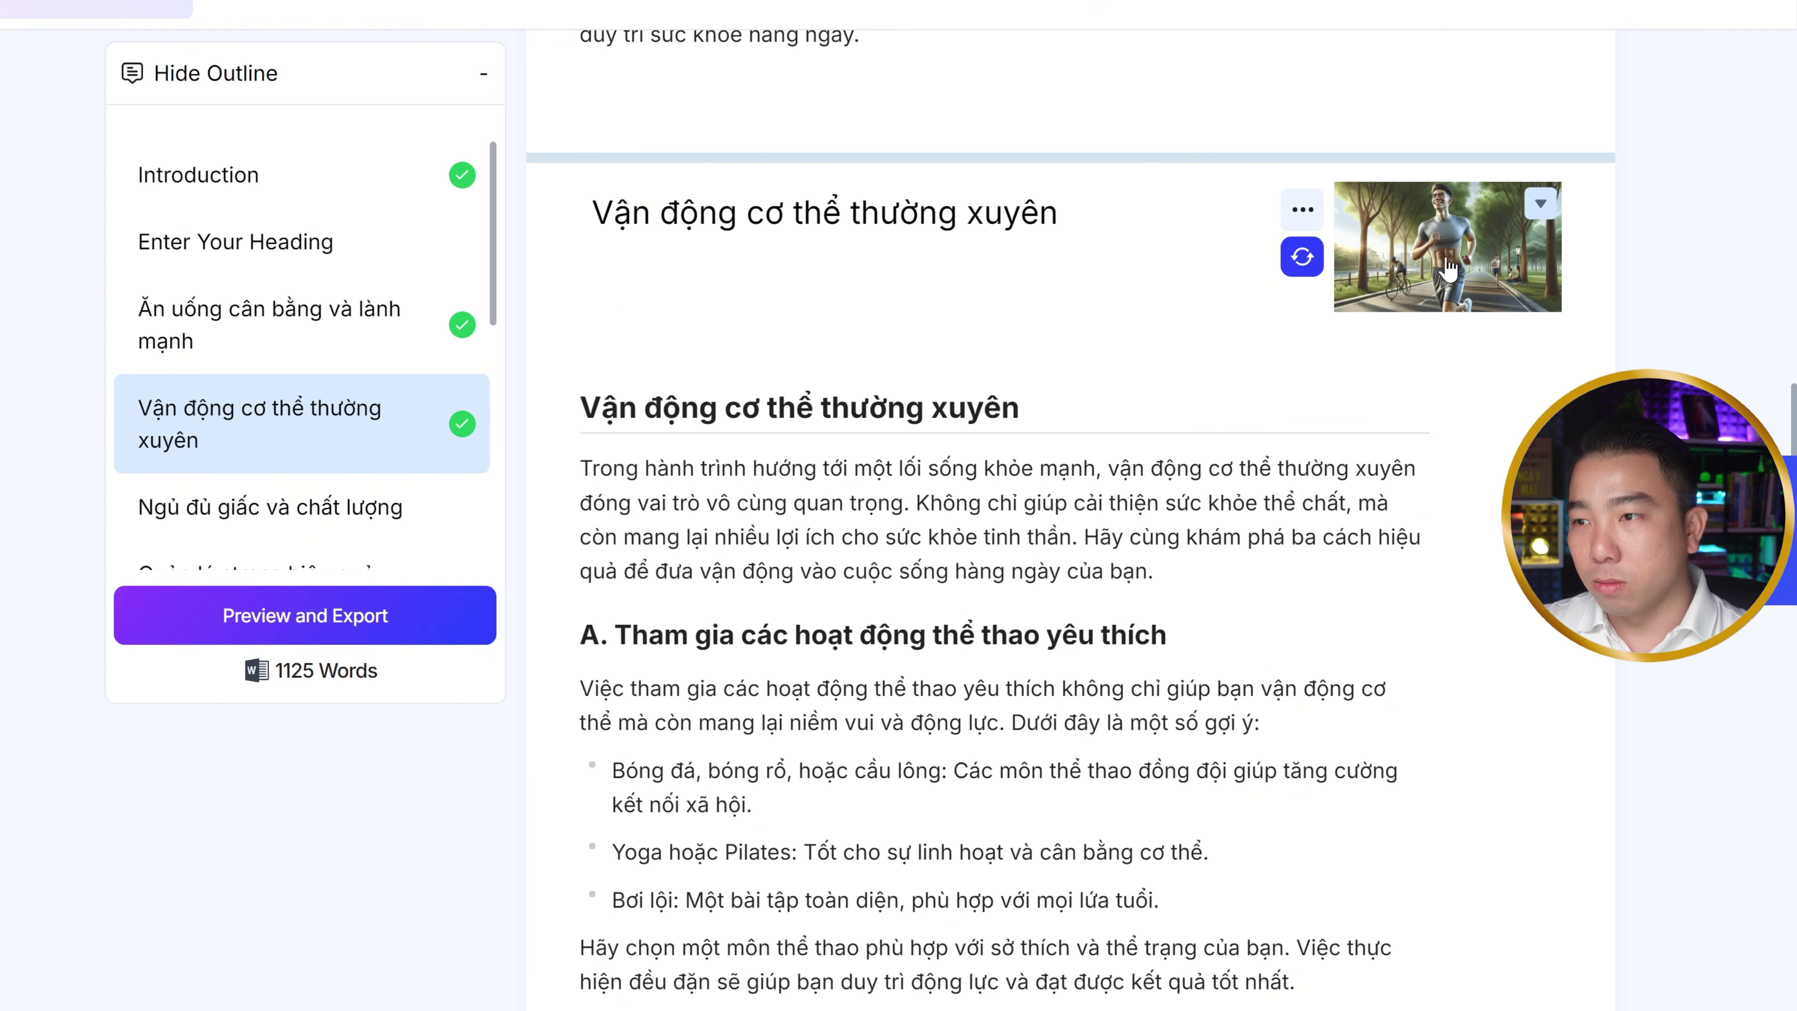
Generate all remaining sections of the blog at once and follow their content and the word count
scroll(1479, 304, down, 15)
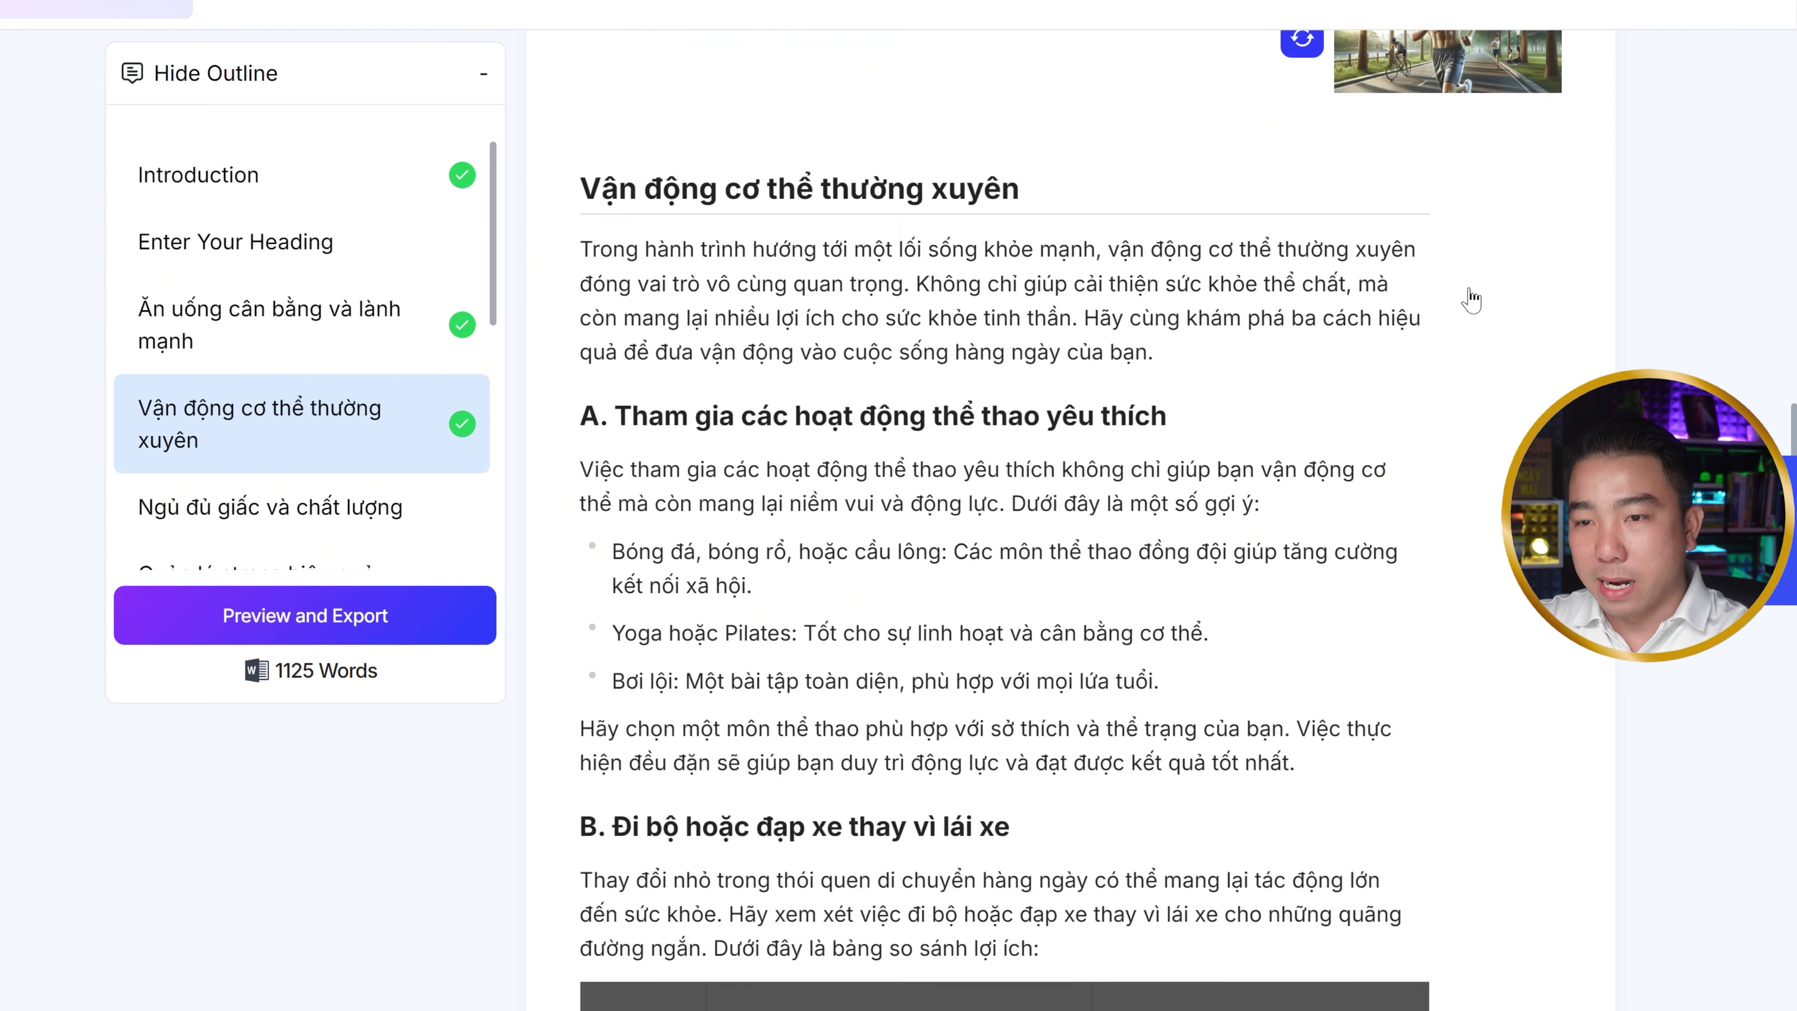
scroll(1481, 404, up, 20)
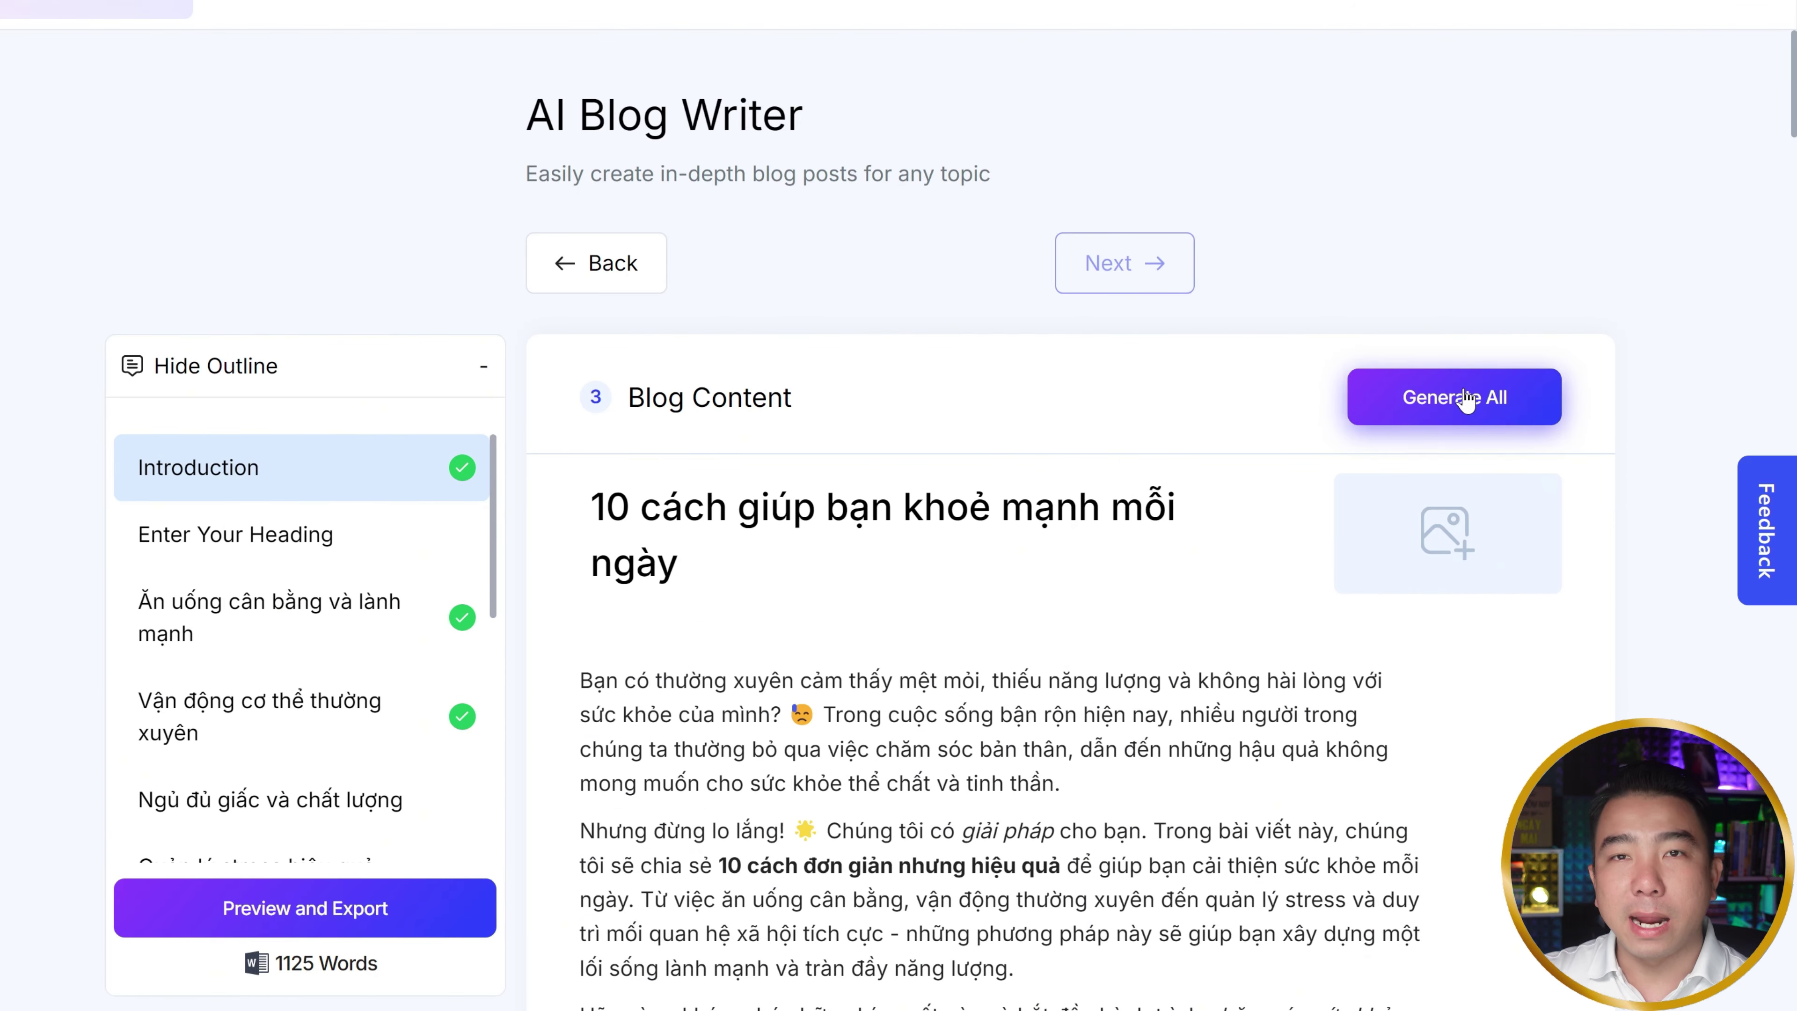
click(1437, 411)
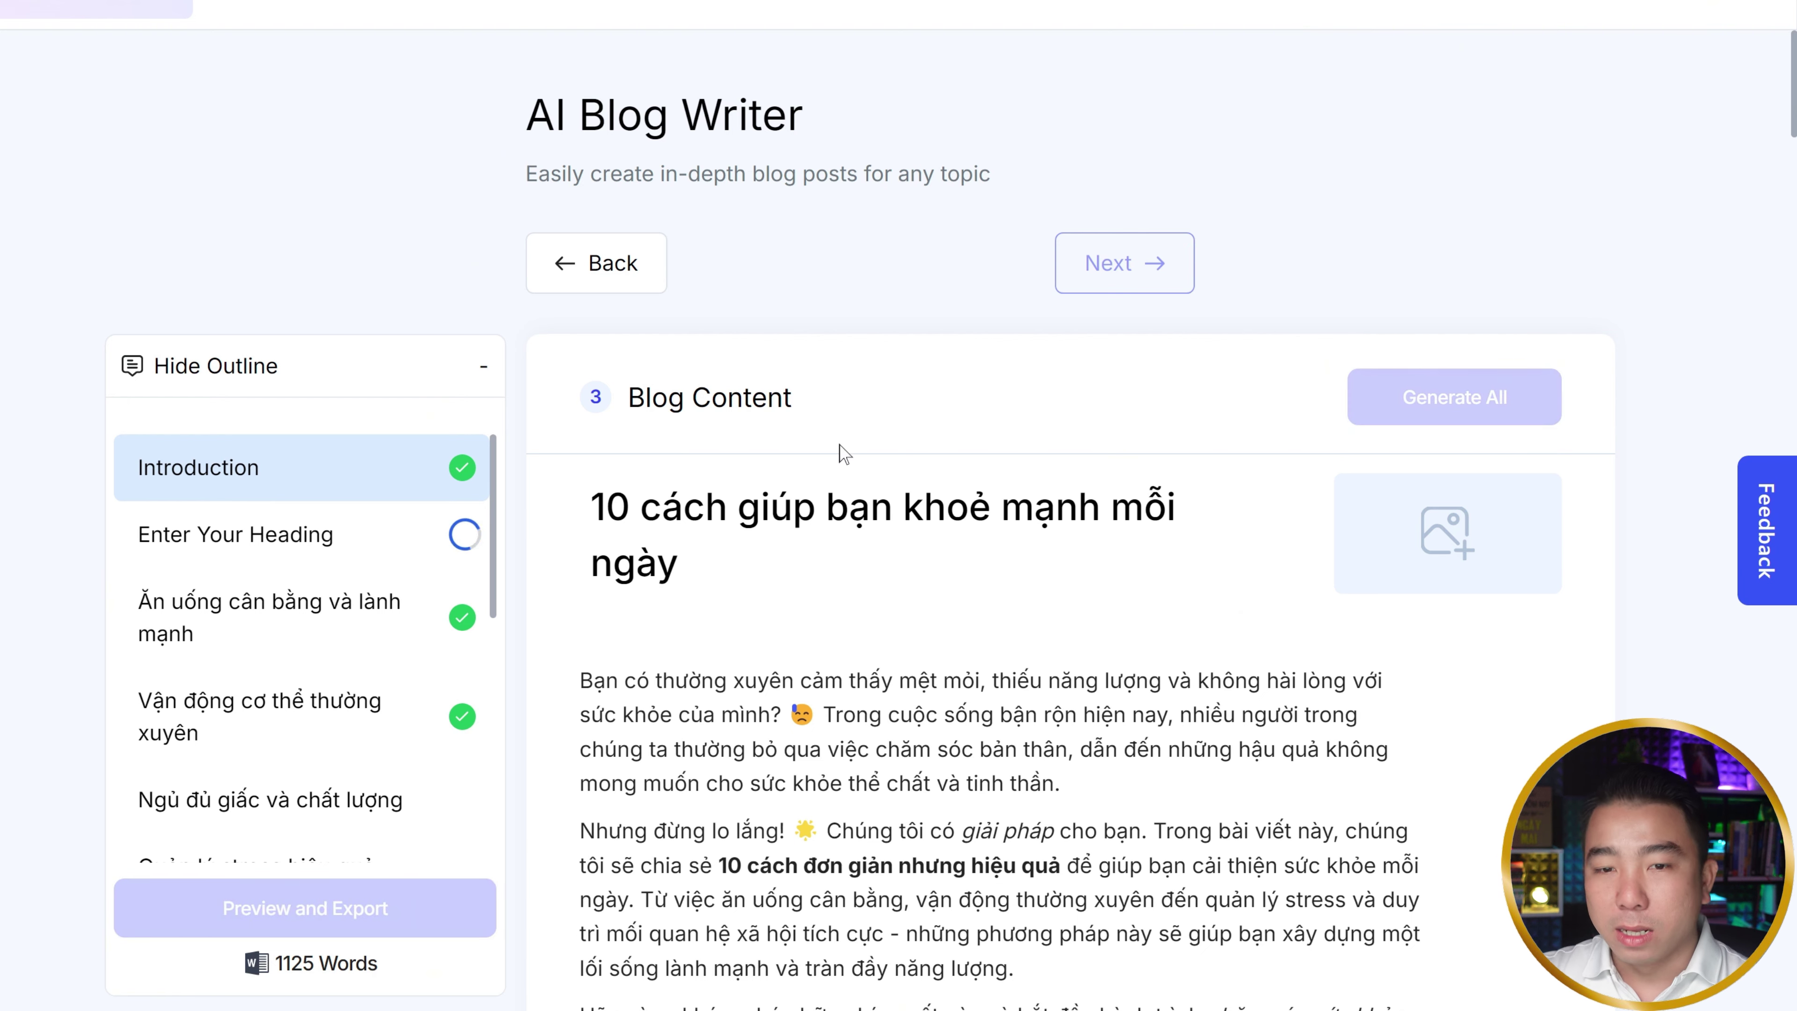
scroll(301, 545, down, 10)
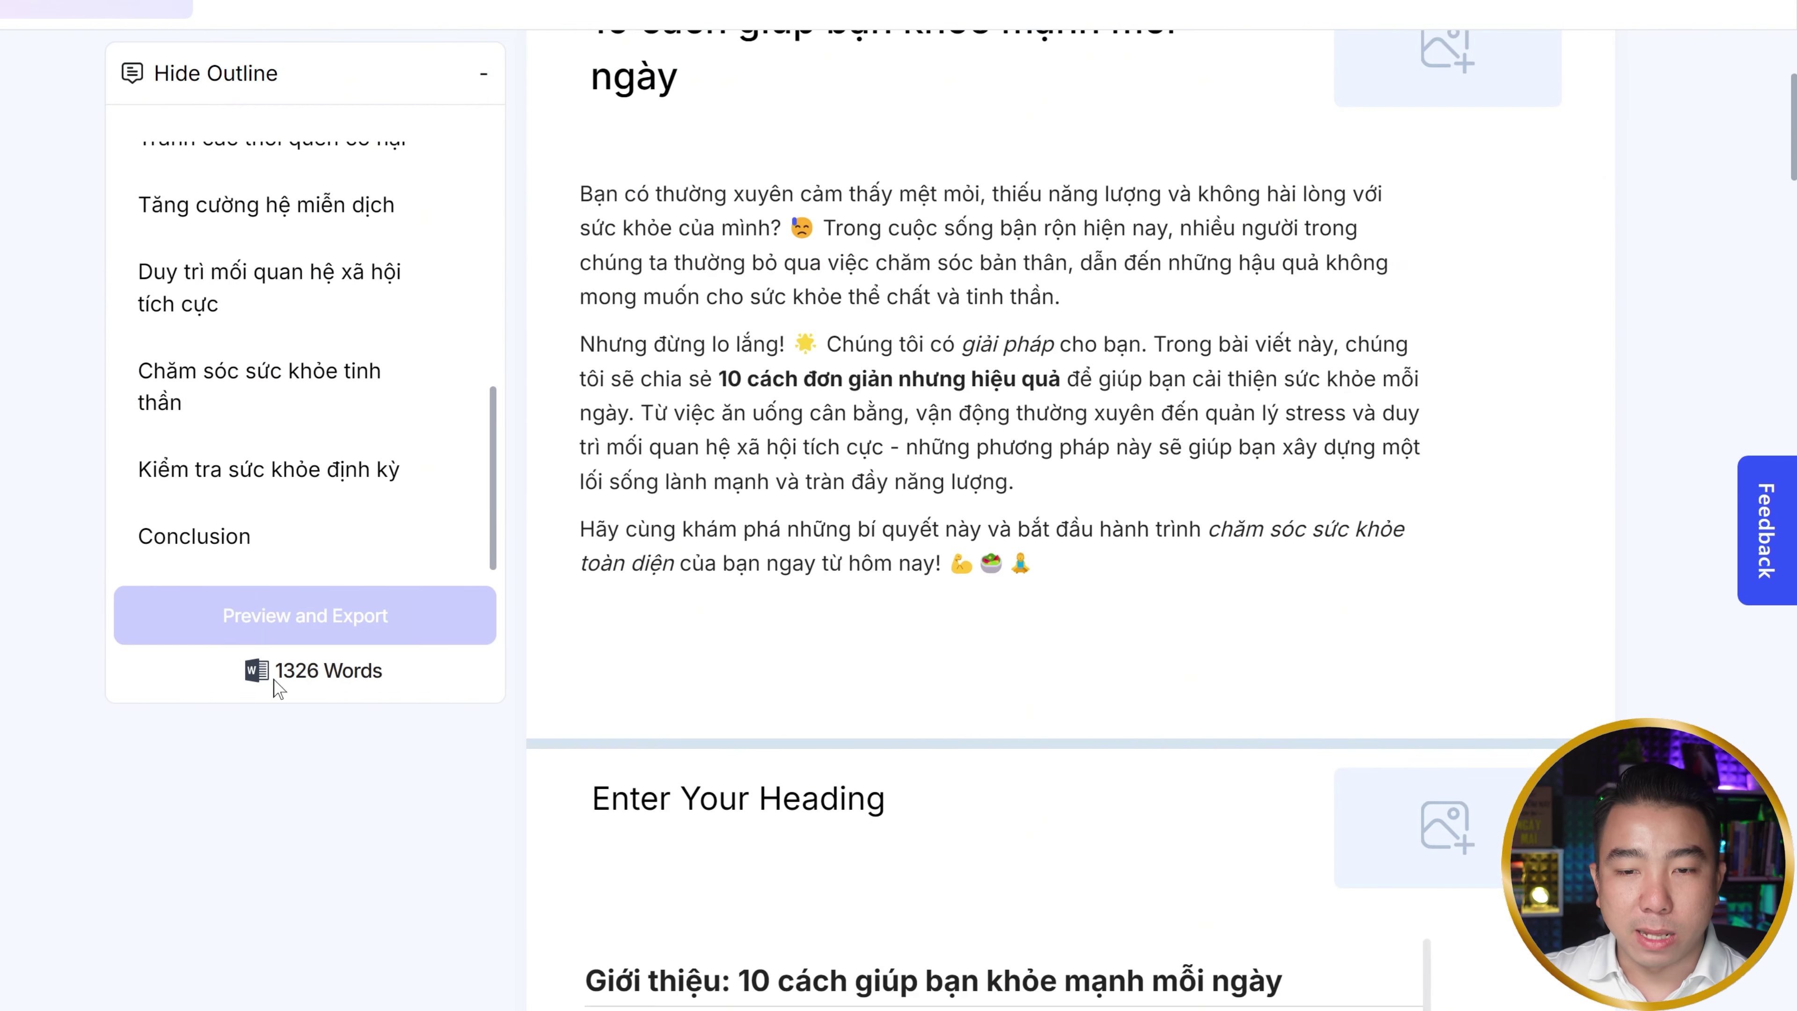
drag(274, 671, 397, 677)
scroll(1516, 407, down, 10)
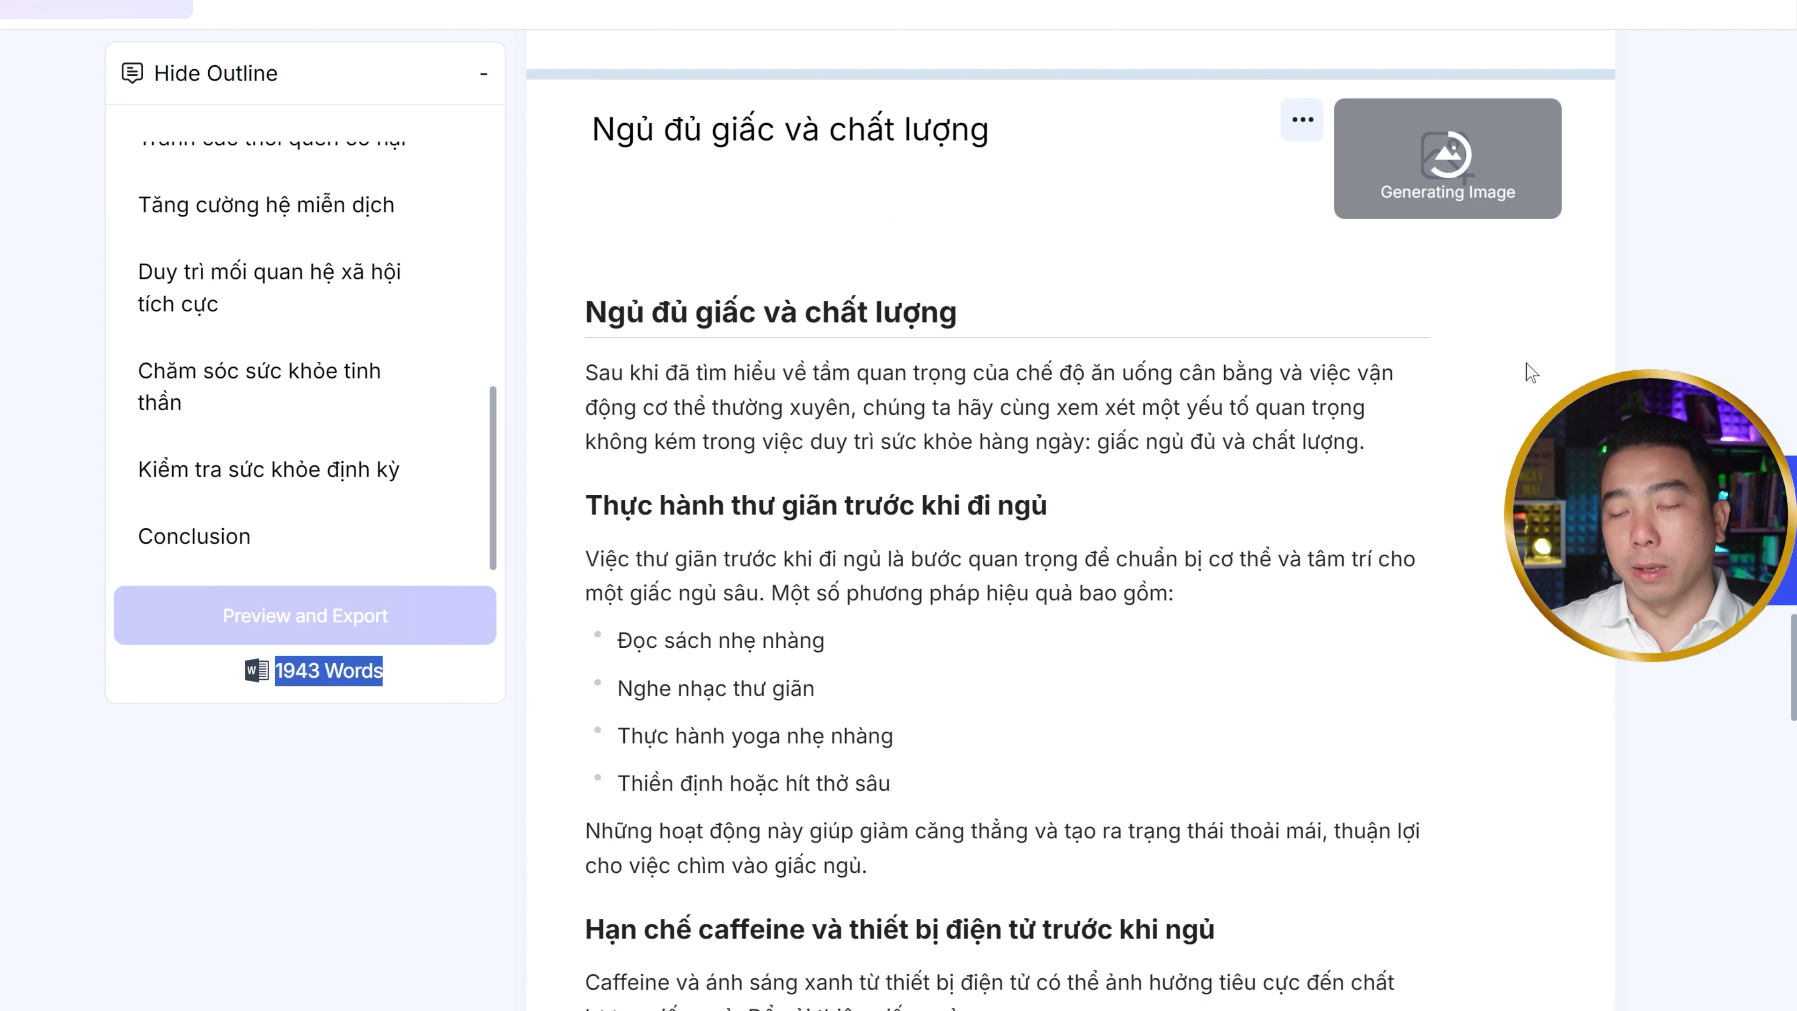
scroll(1520, 396, down, 15)
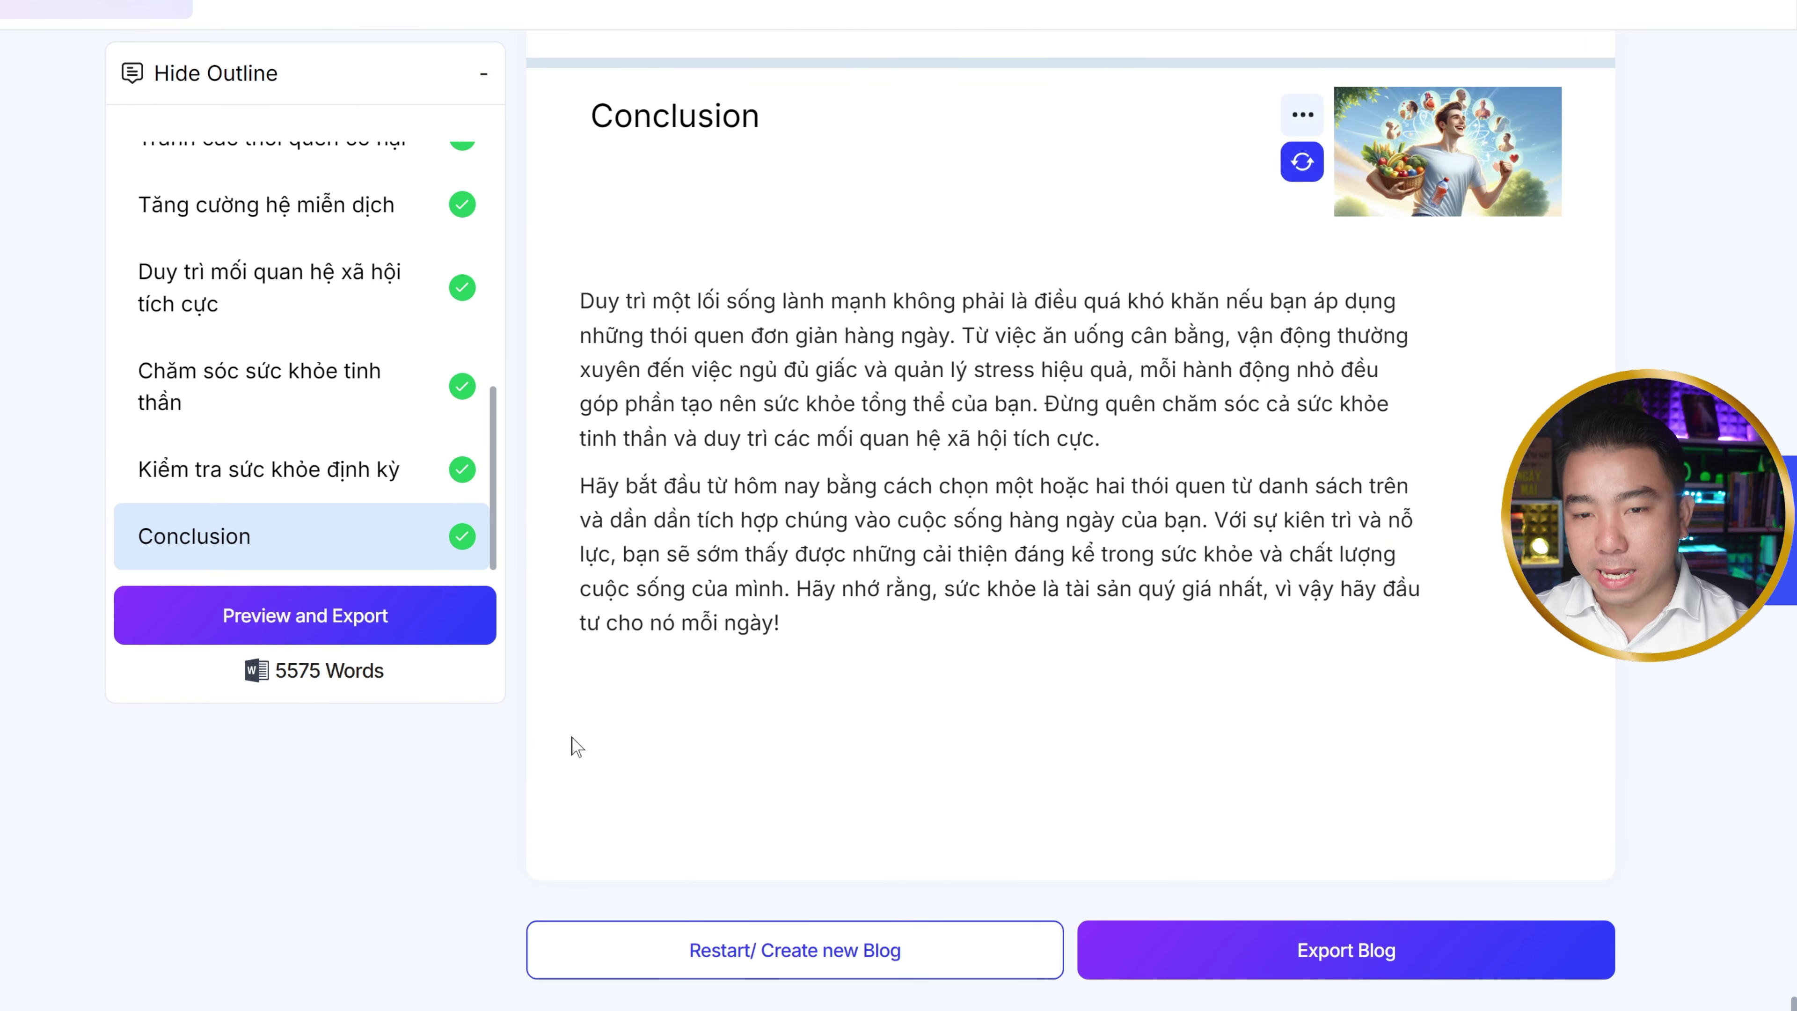
Check the post's total word count and look through the generated section under the placeholder heading
double_click(297, 670)
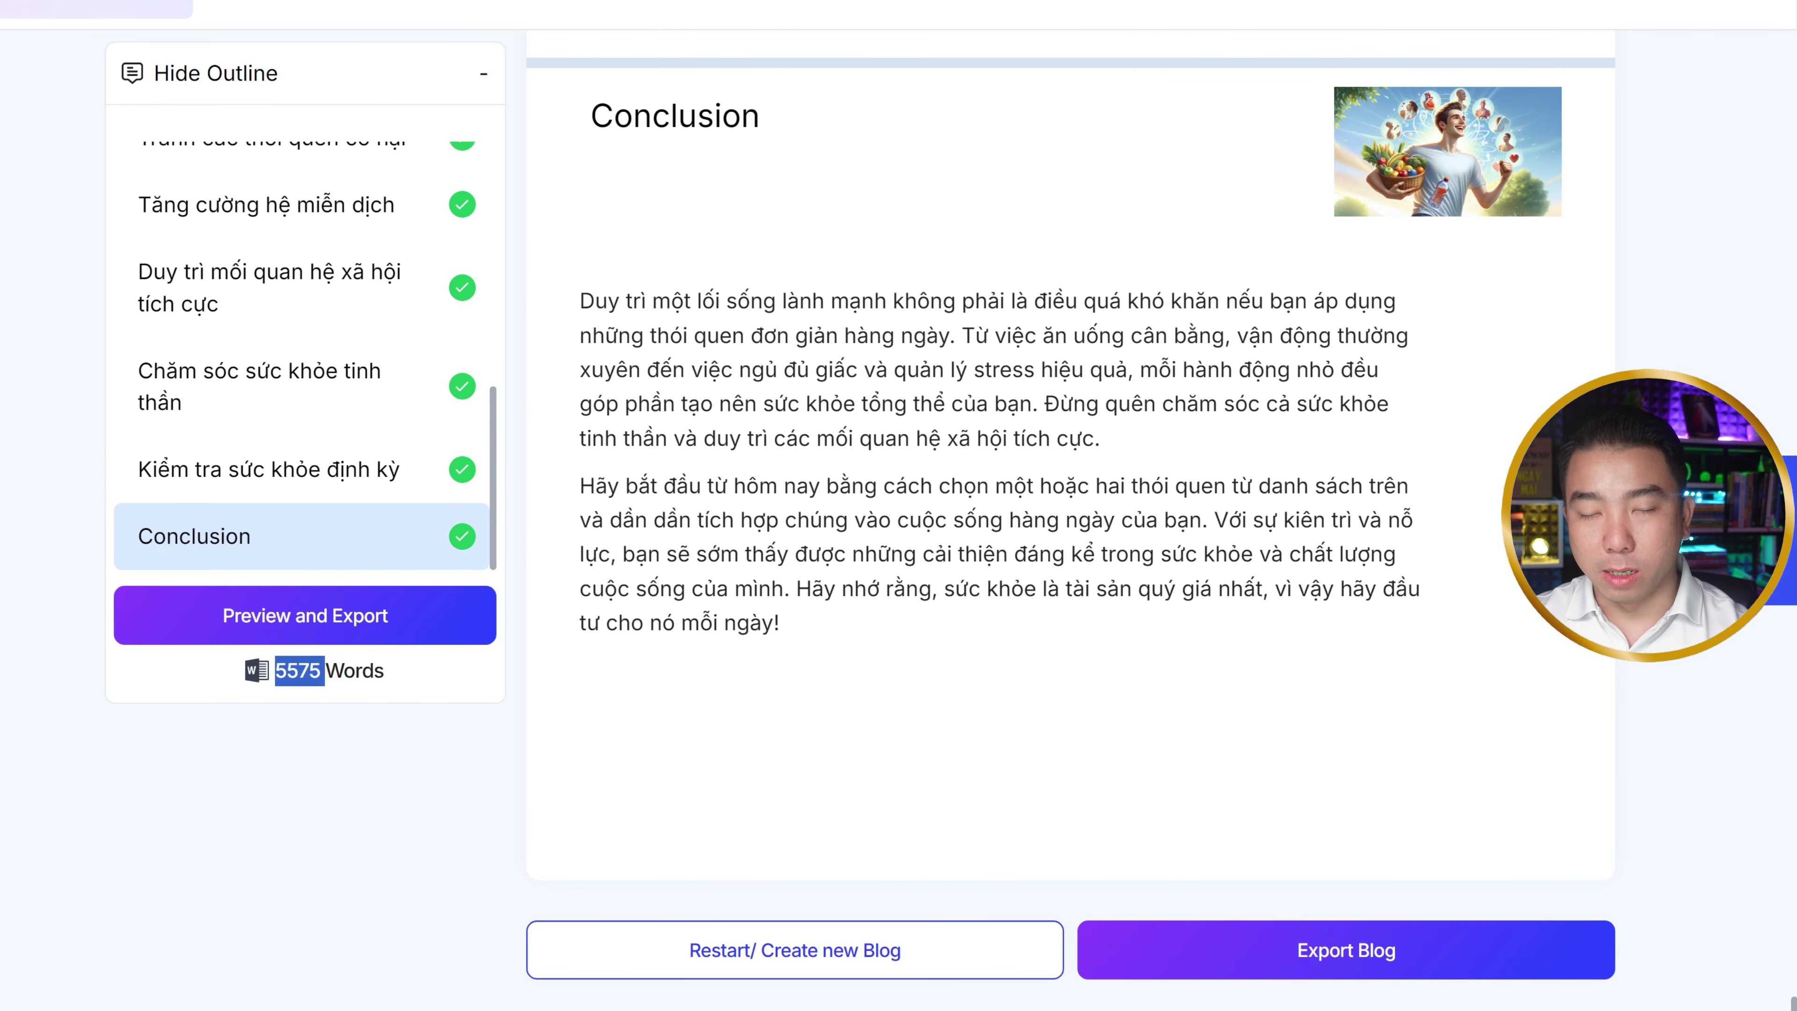
click(1786, 149)
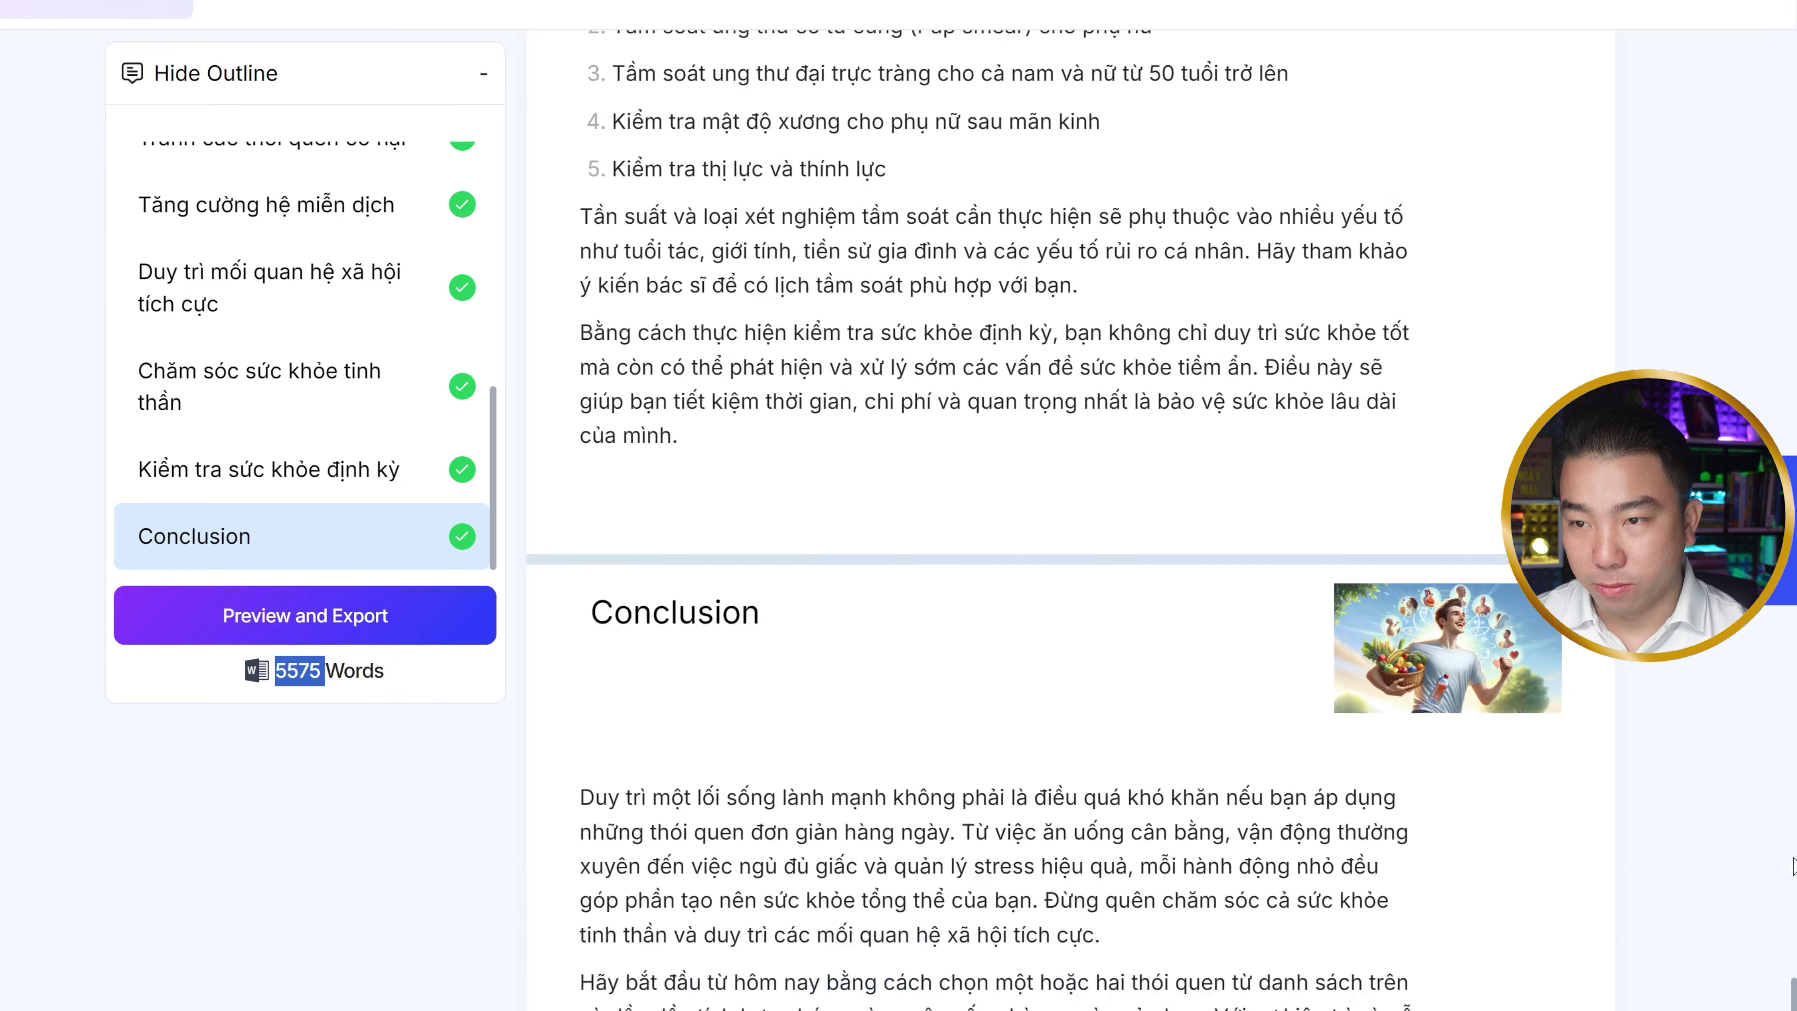
scroll(1786, 149, up, 15)
scroll(1499, 269, down, 10)
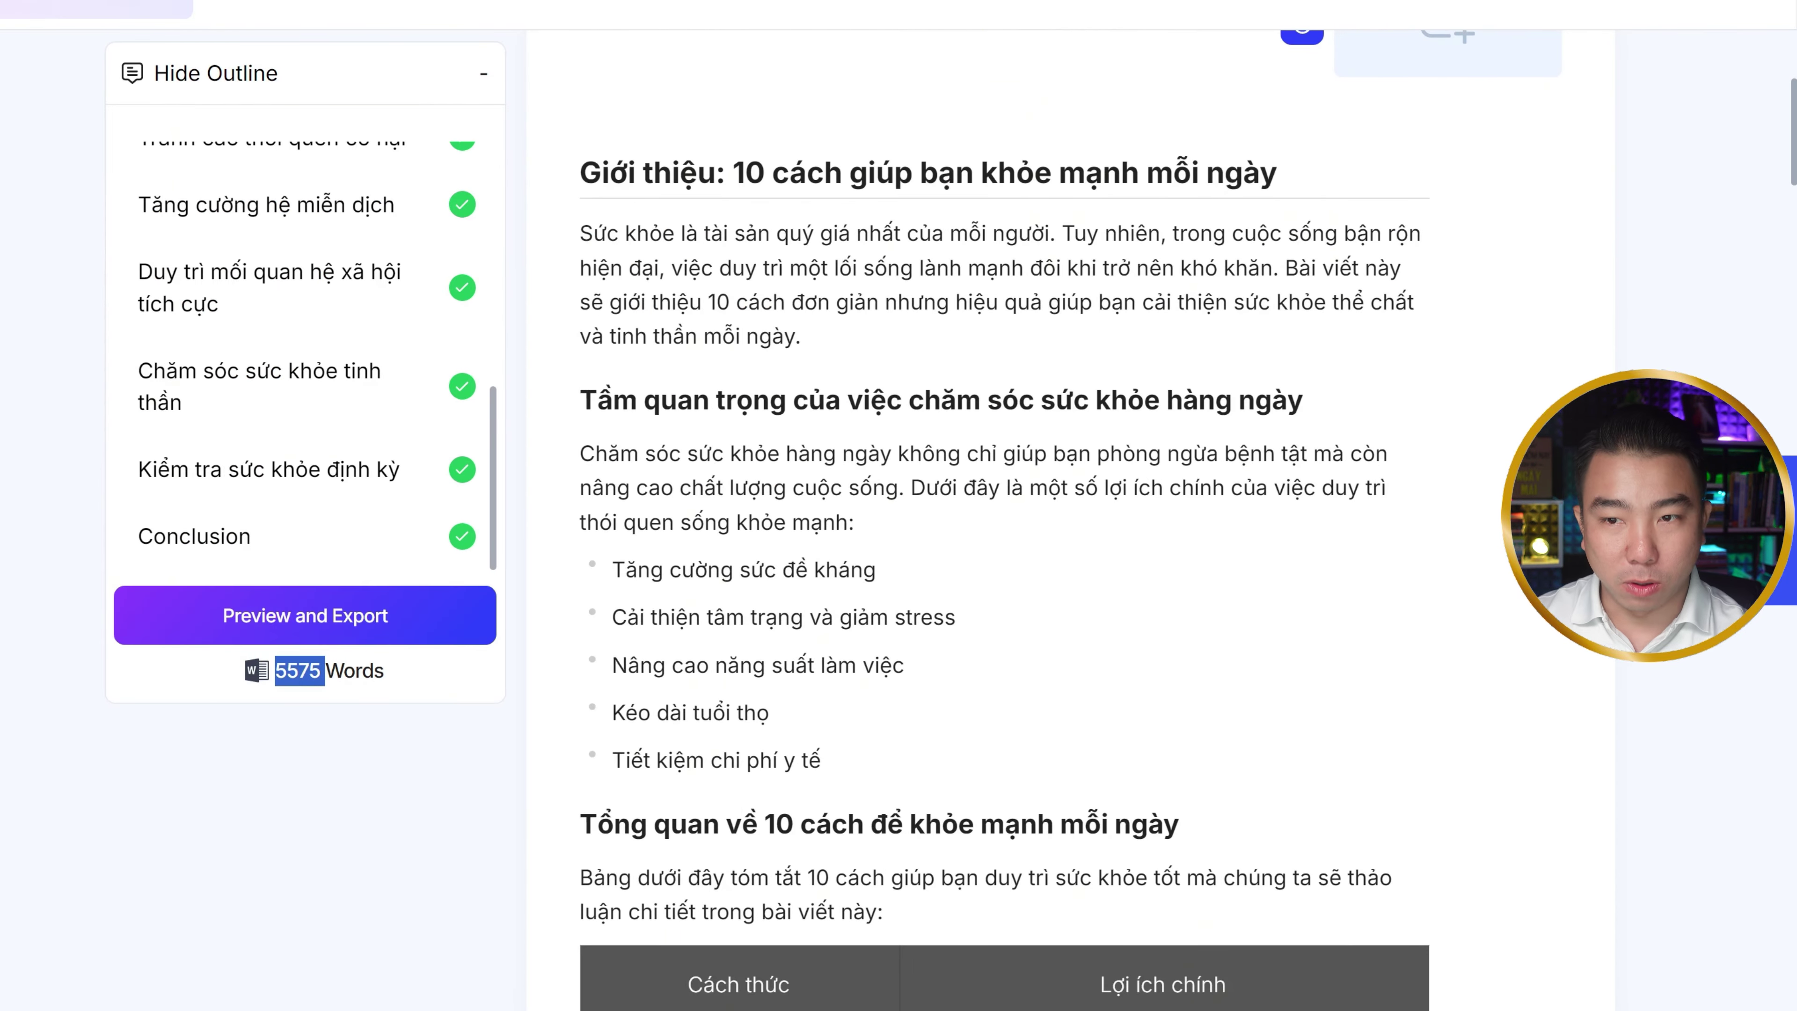
scroll(1003, 519, down, 10)
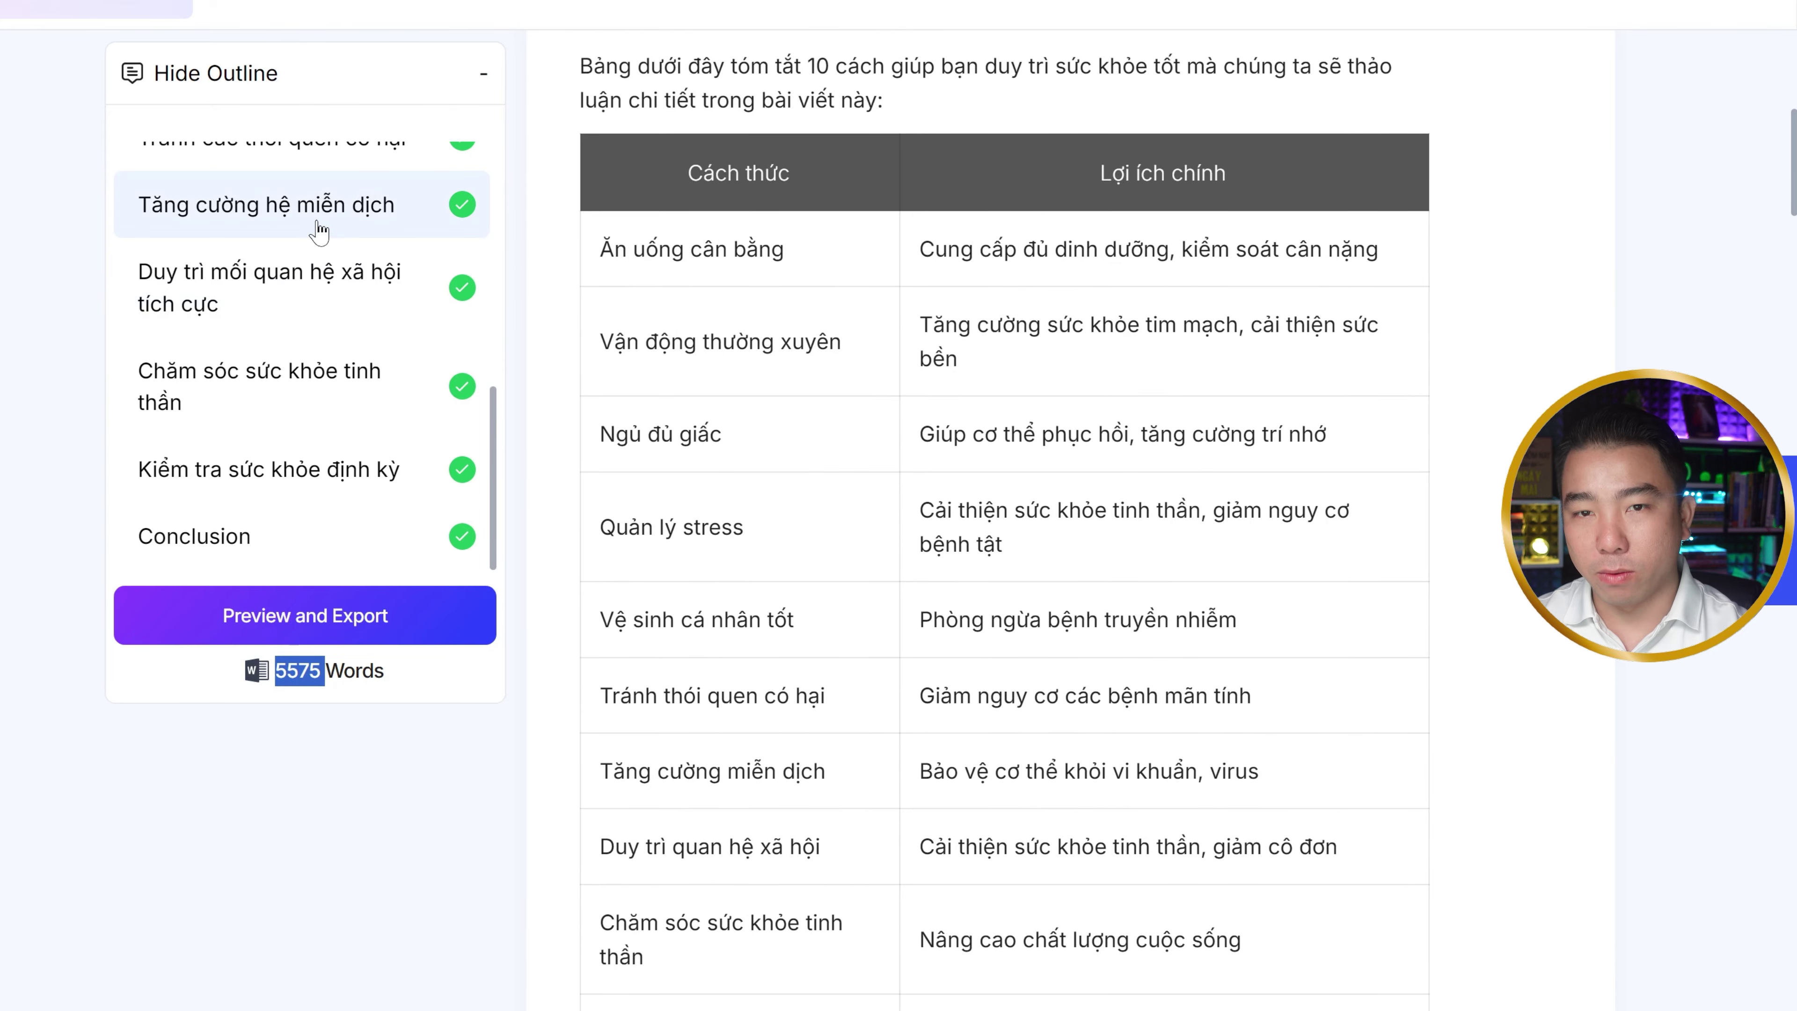
Go to the section "Tăng cường hệ miễn dịch" and view its available section length options without changing them
click(428, 225)
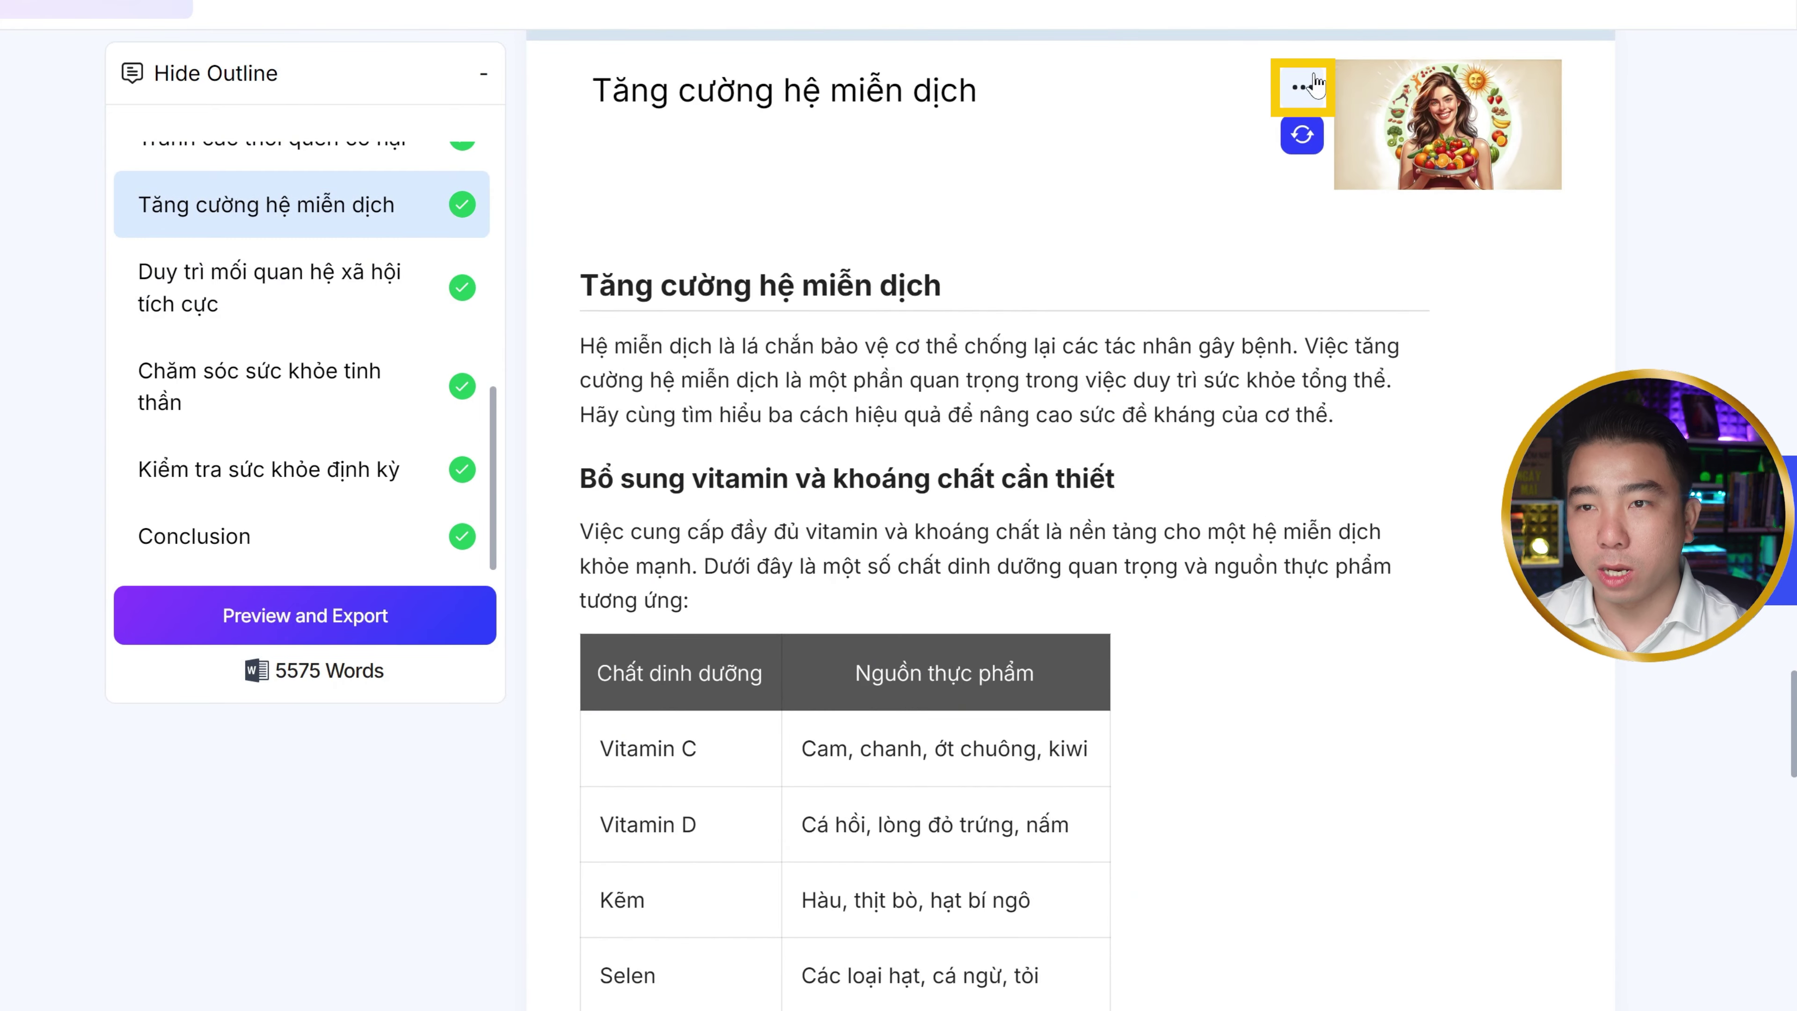
click(1304, 87)
click(1135, 440)
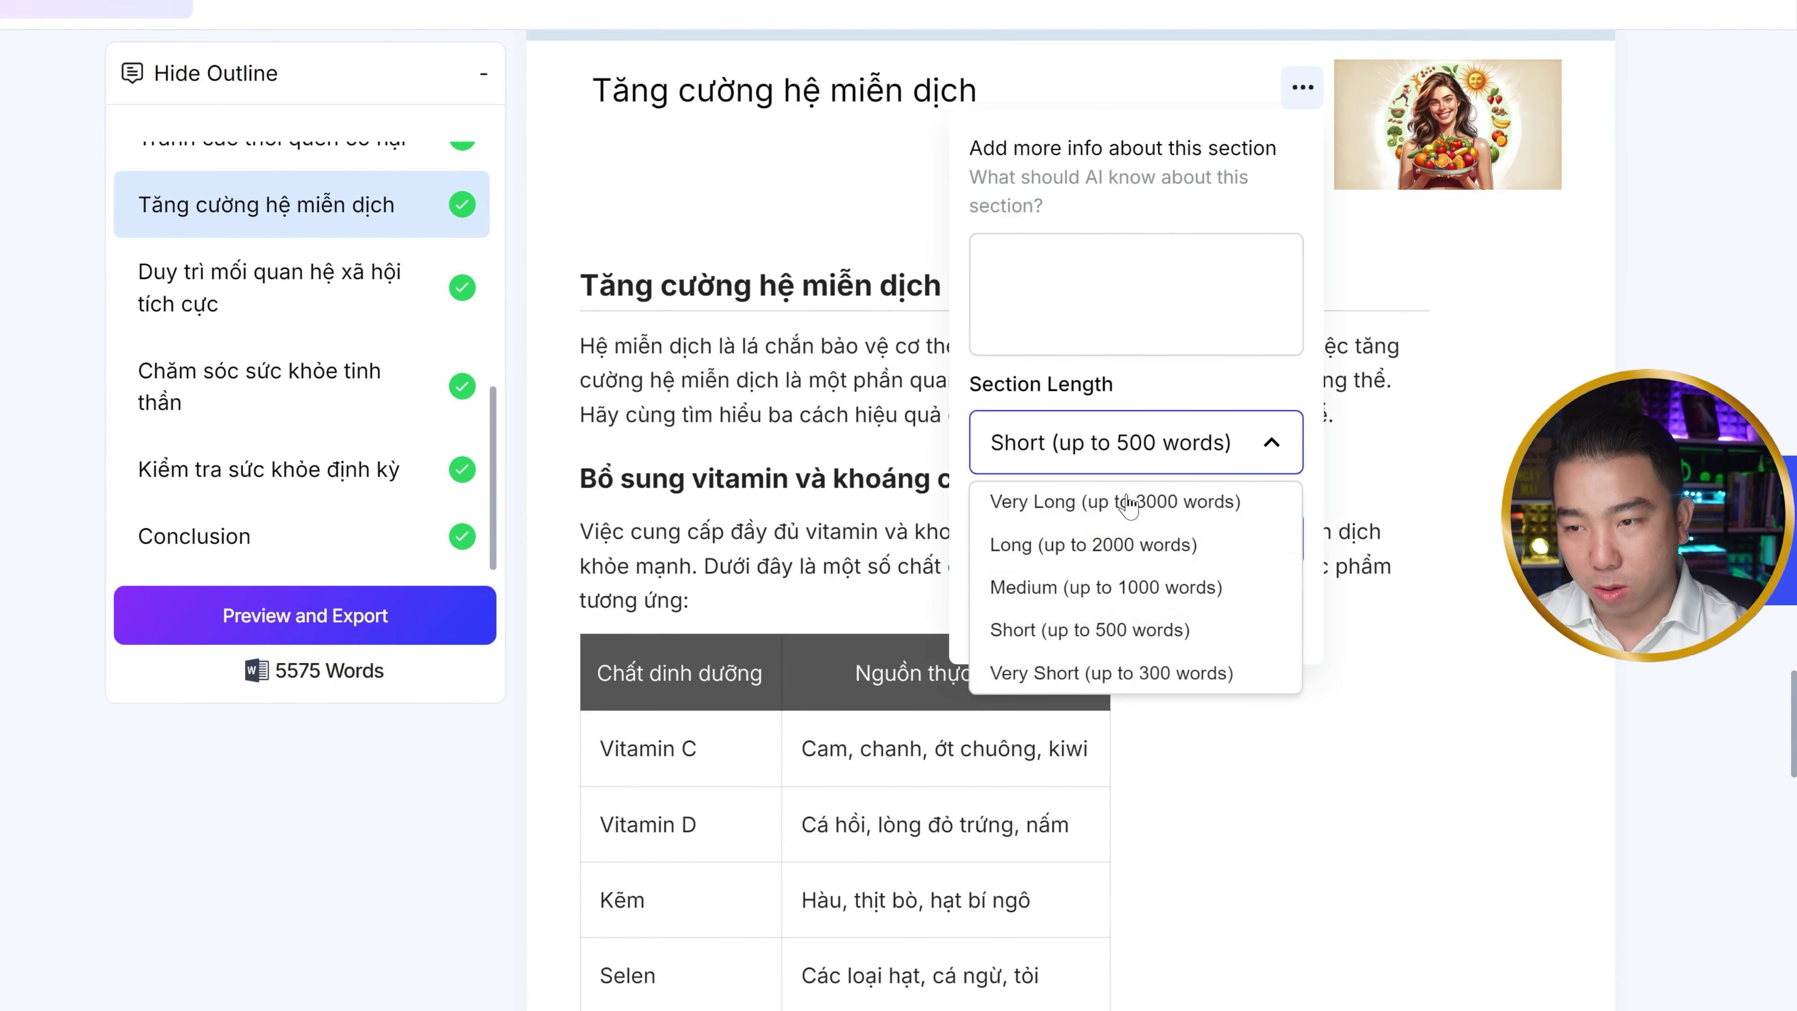
click(1423, 289)
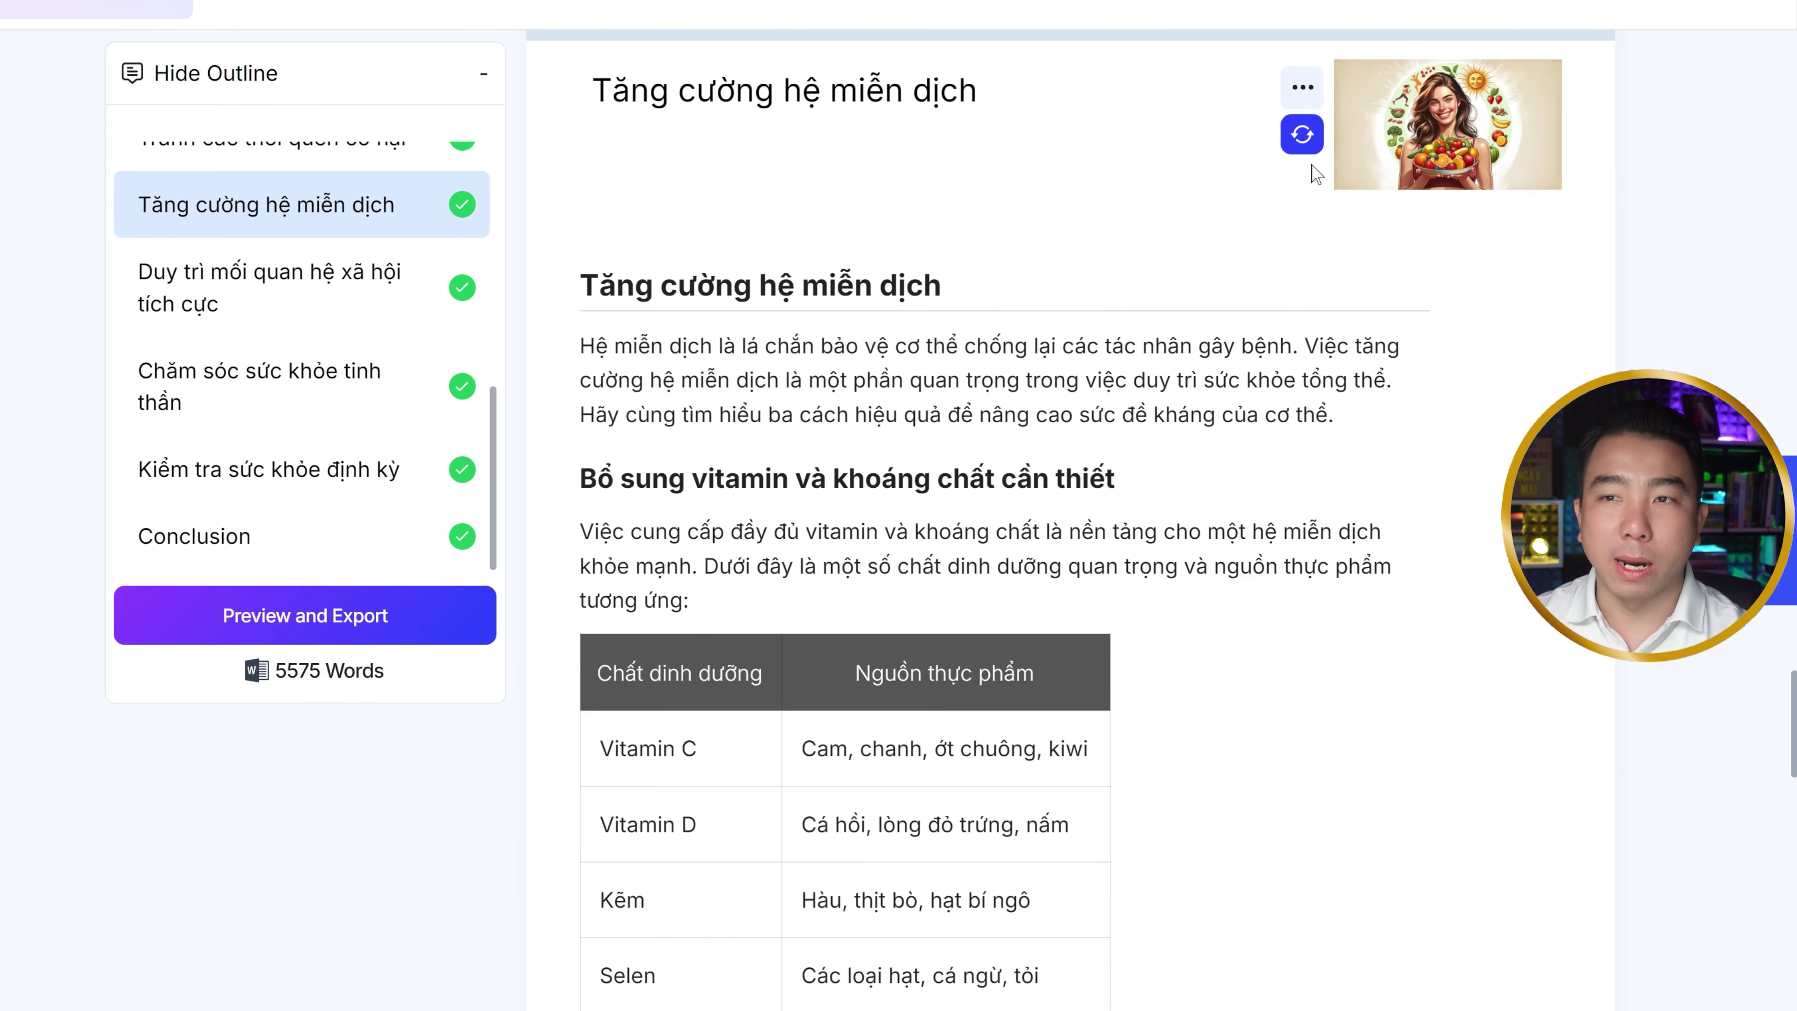
Examine the text and images of the remaining sections through to the Conclusion
scroll(1314, 174, down, 15)
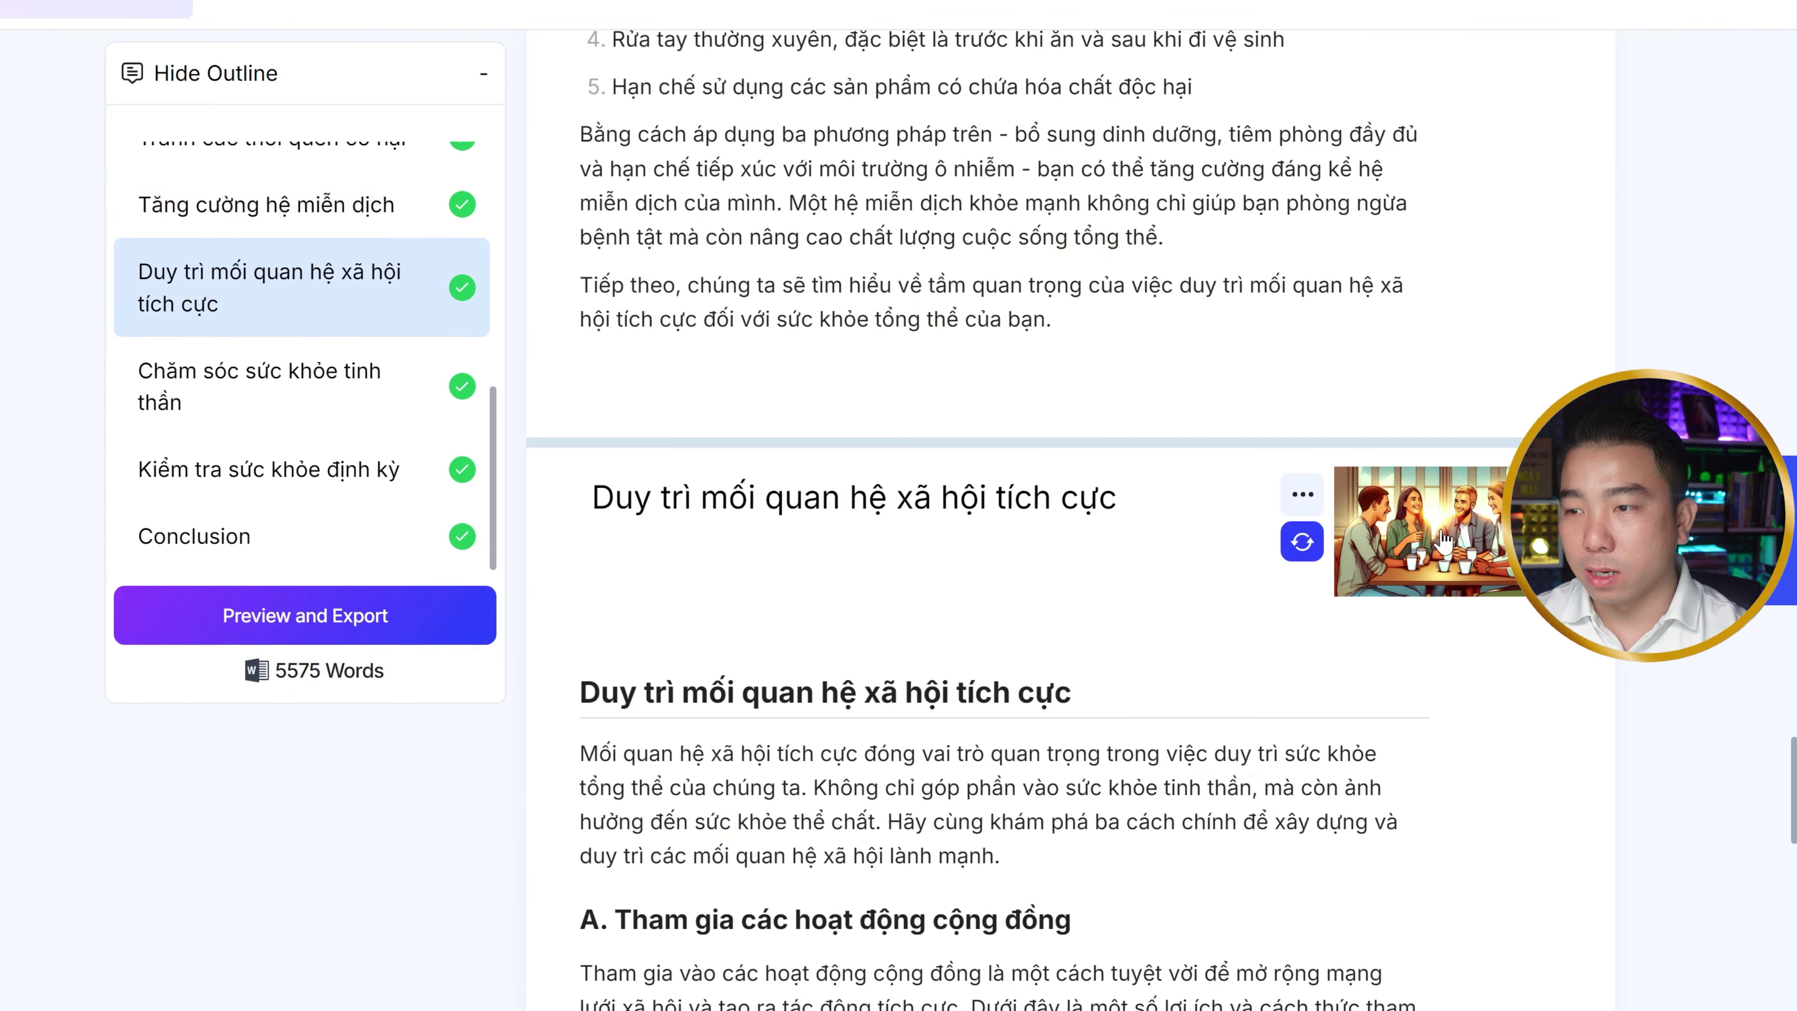
scroll(1376, 482, down, 15)
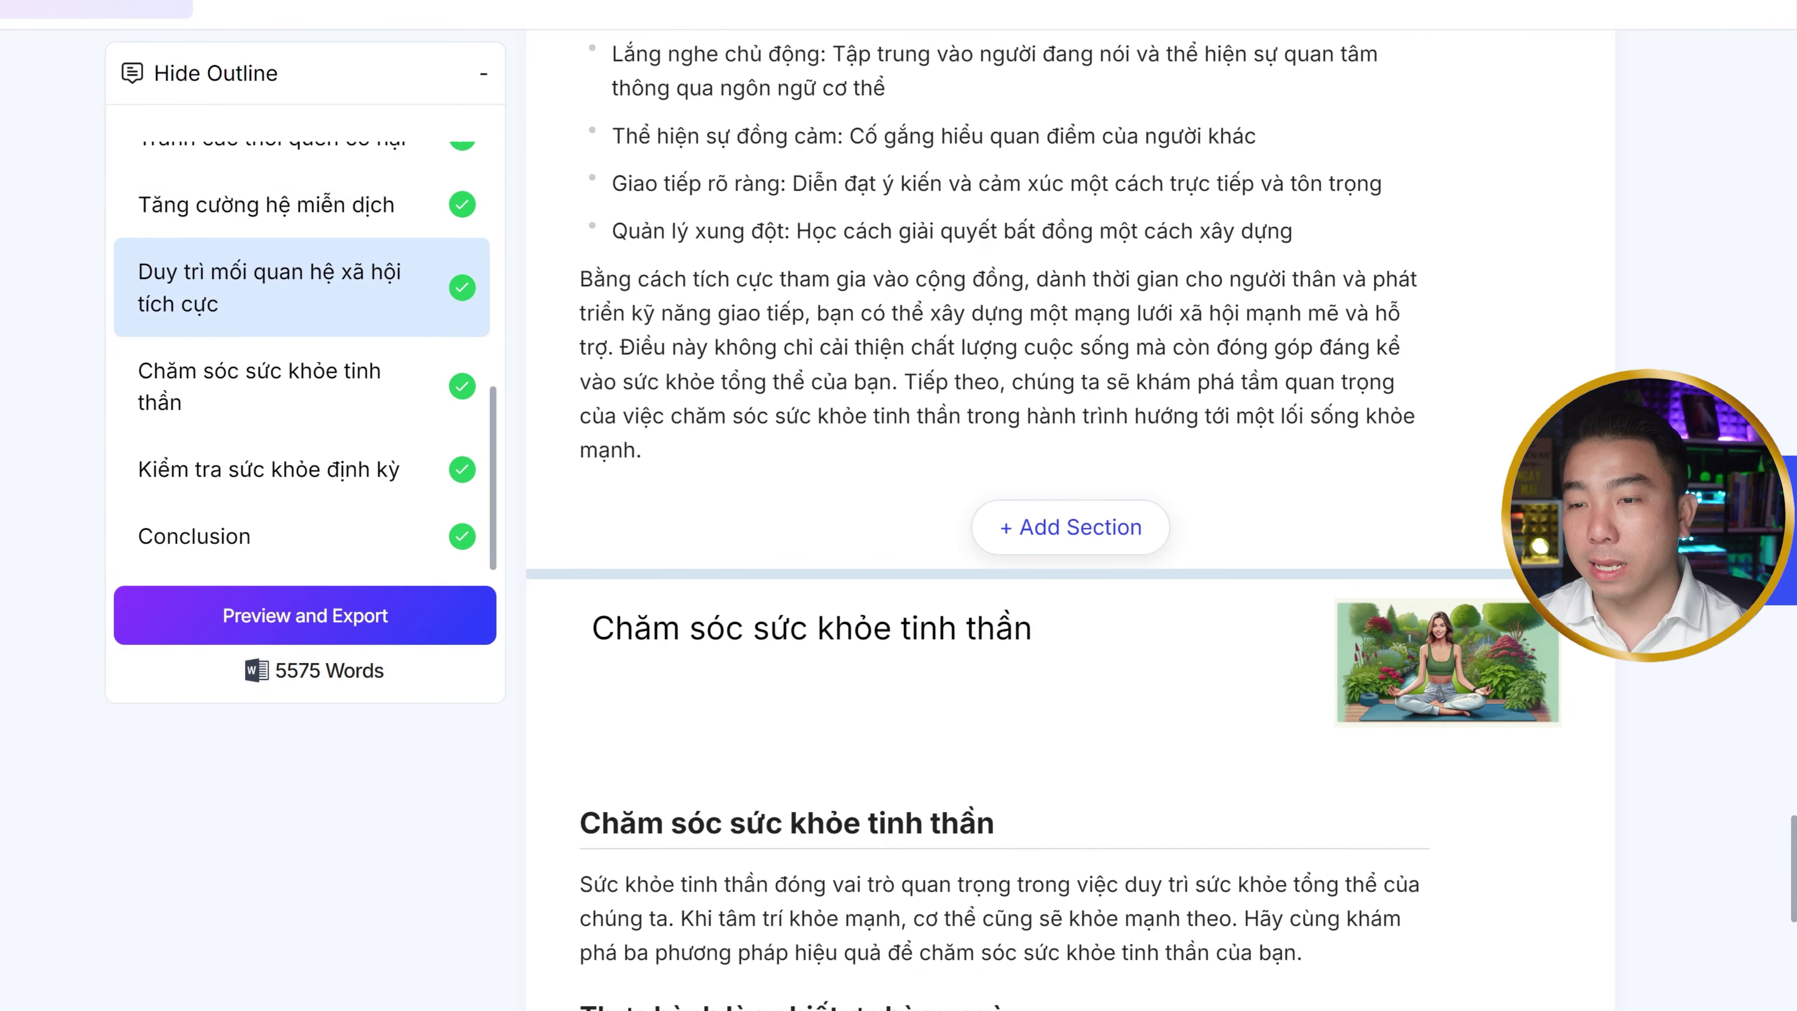
scroll(1000, 520, down, 15)
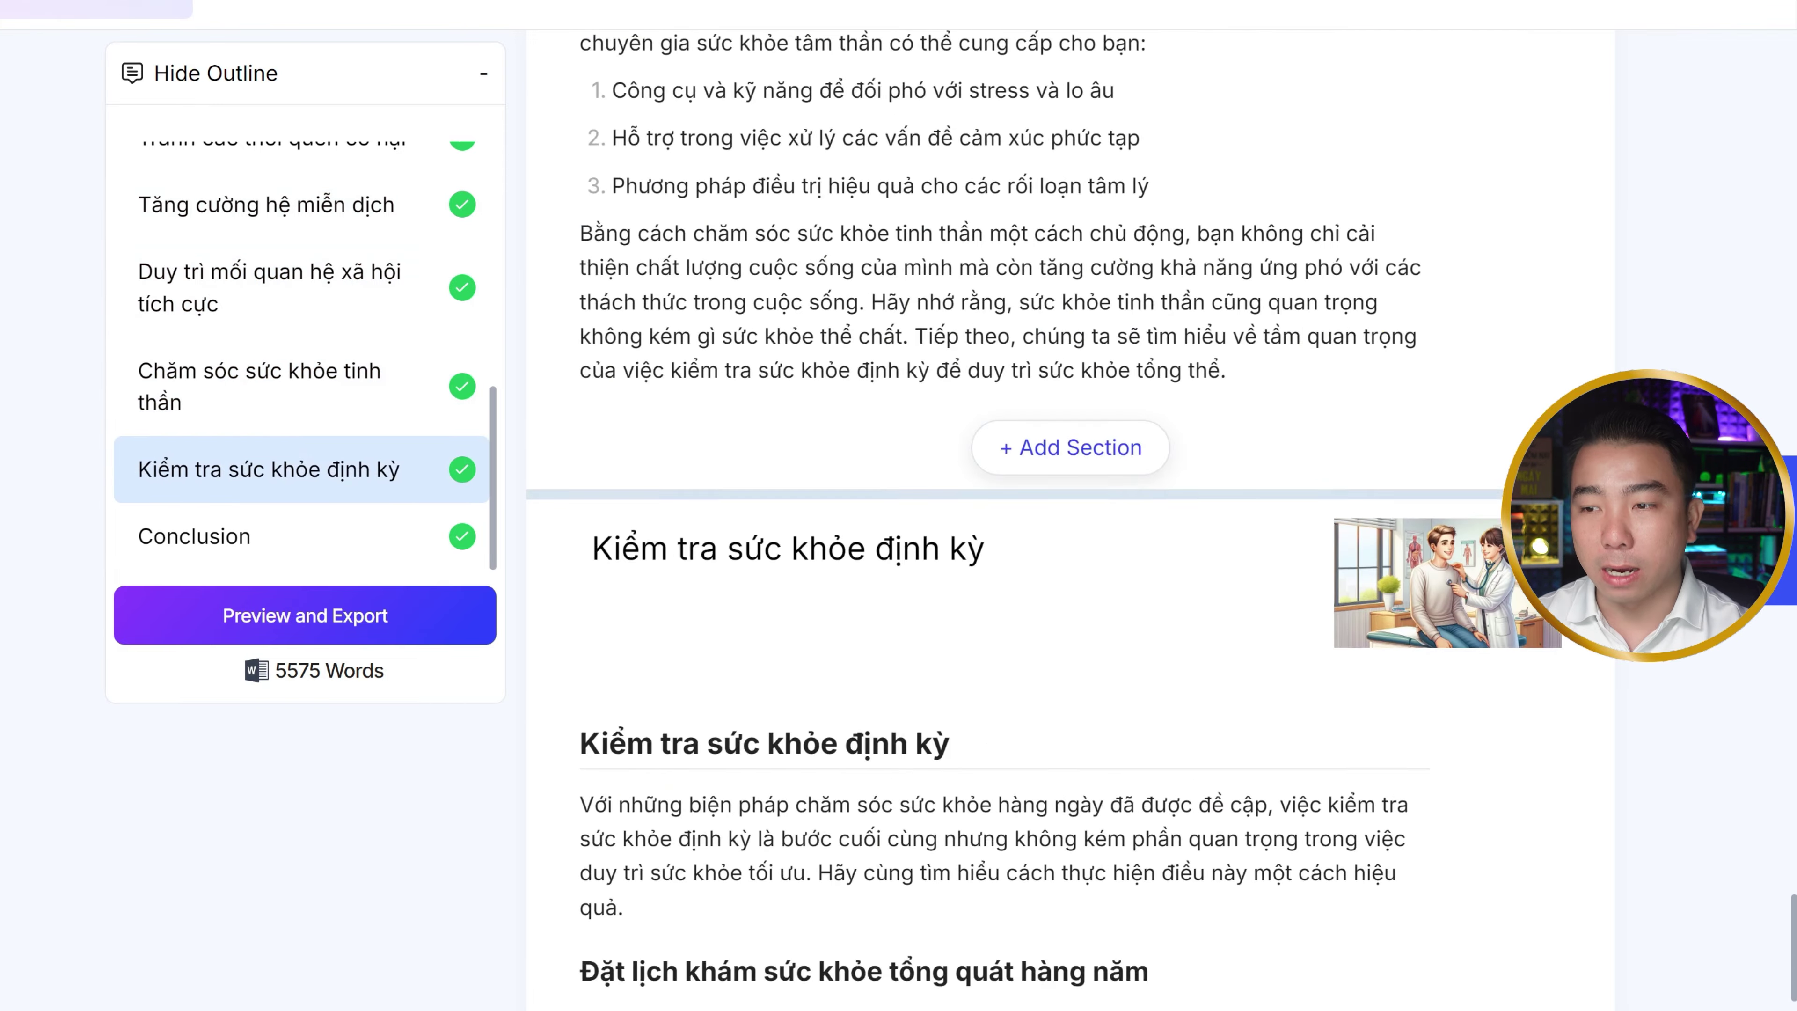
scroll(1375, 319, down, 15)
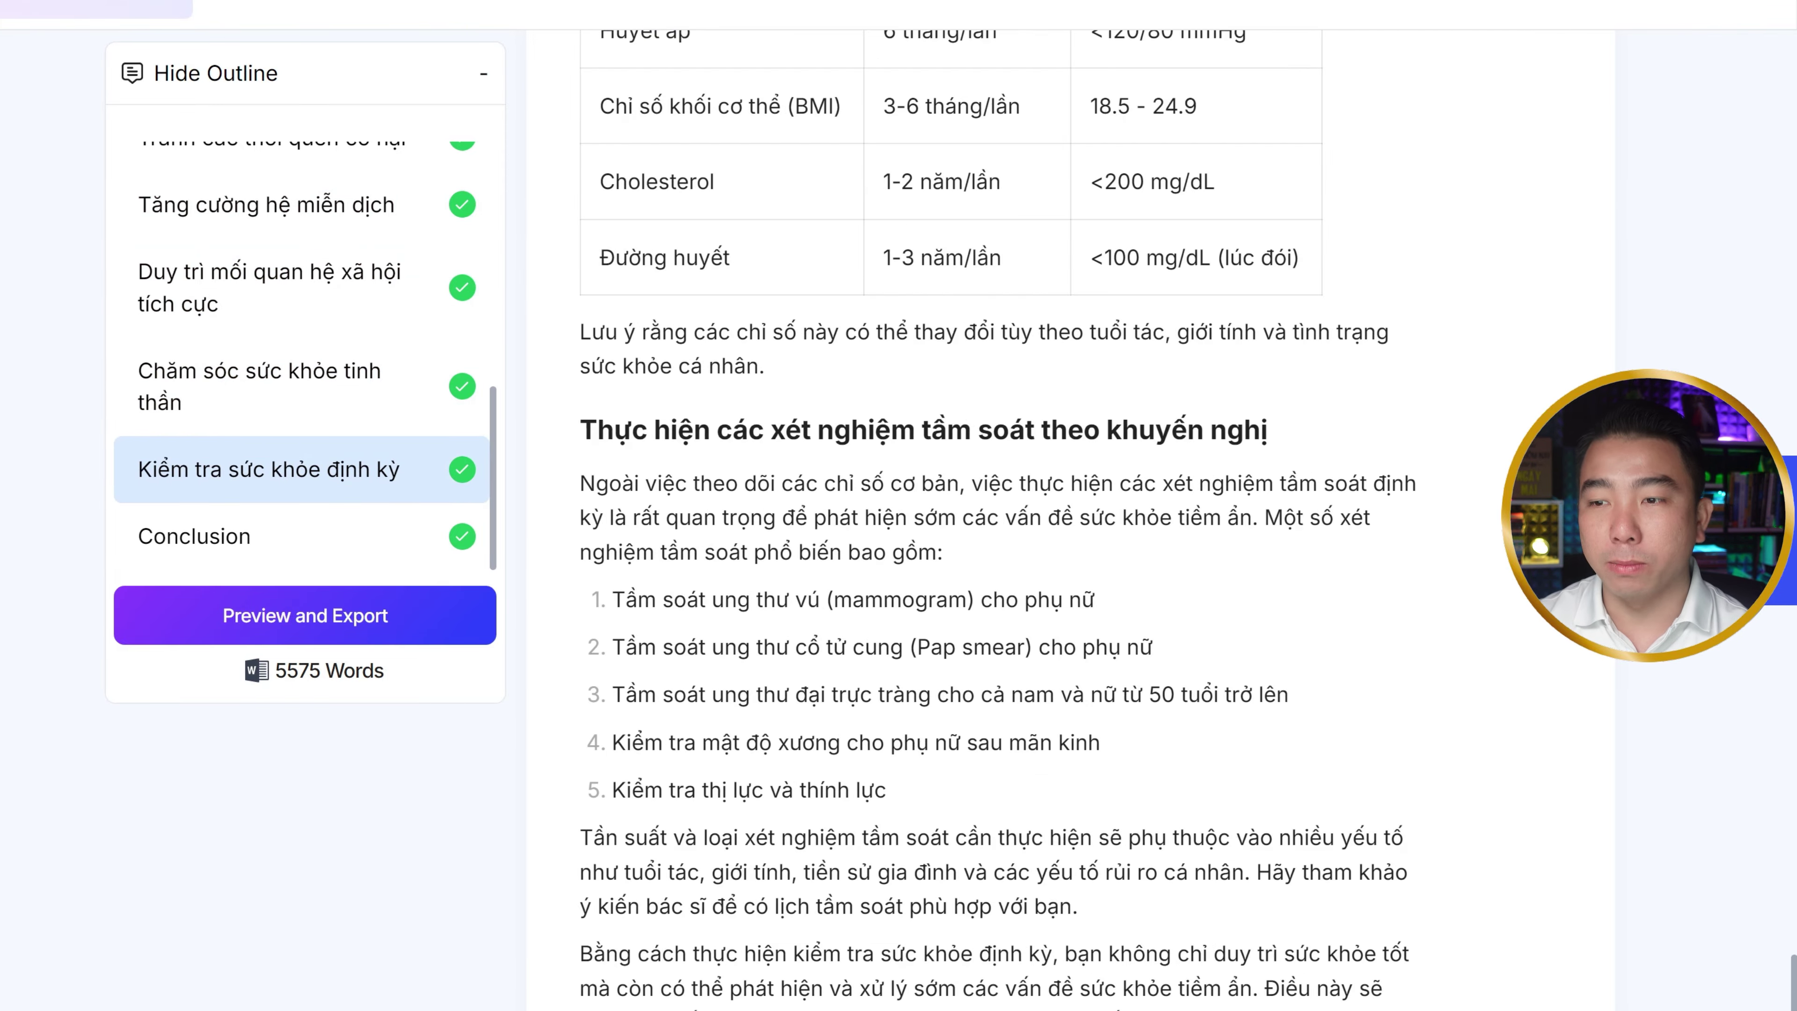
scroll(1364, 428, down, 3)
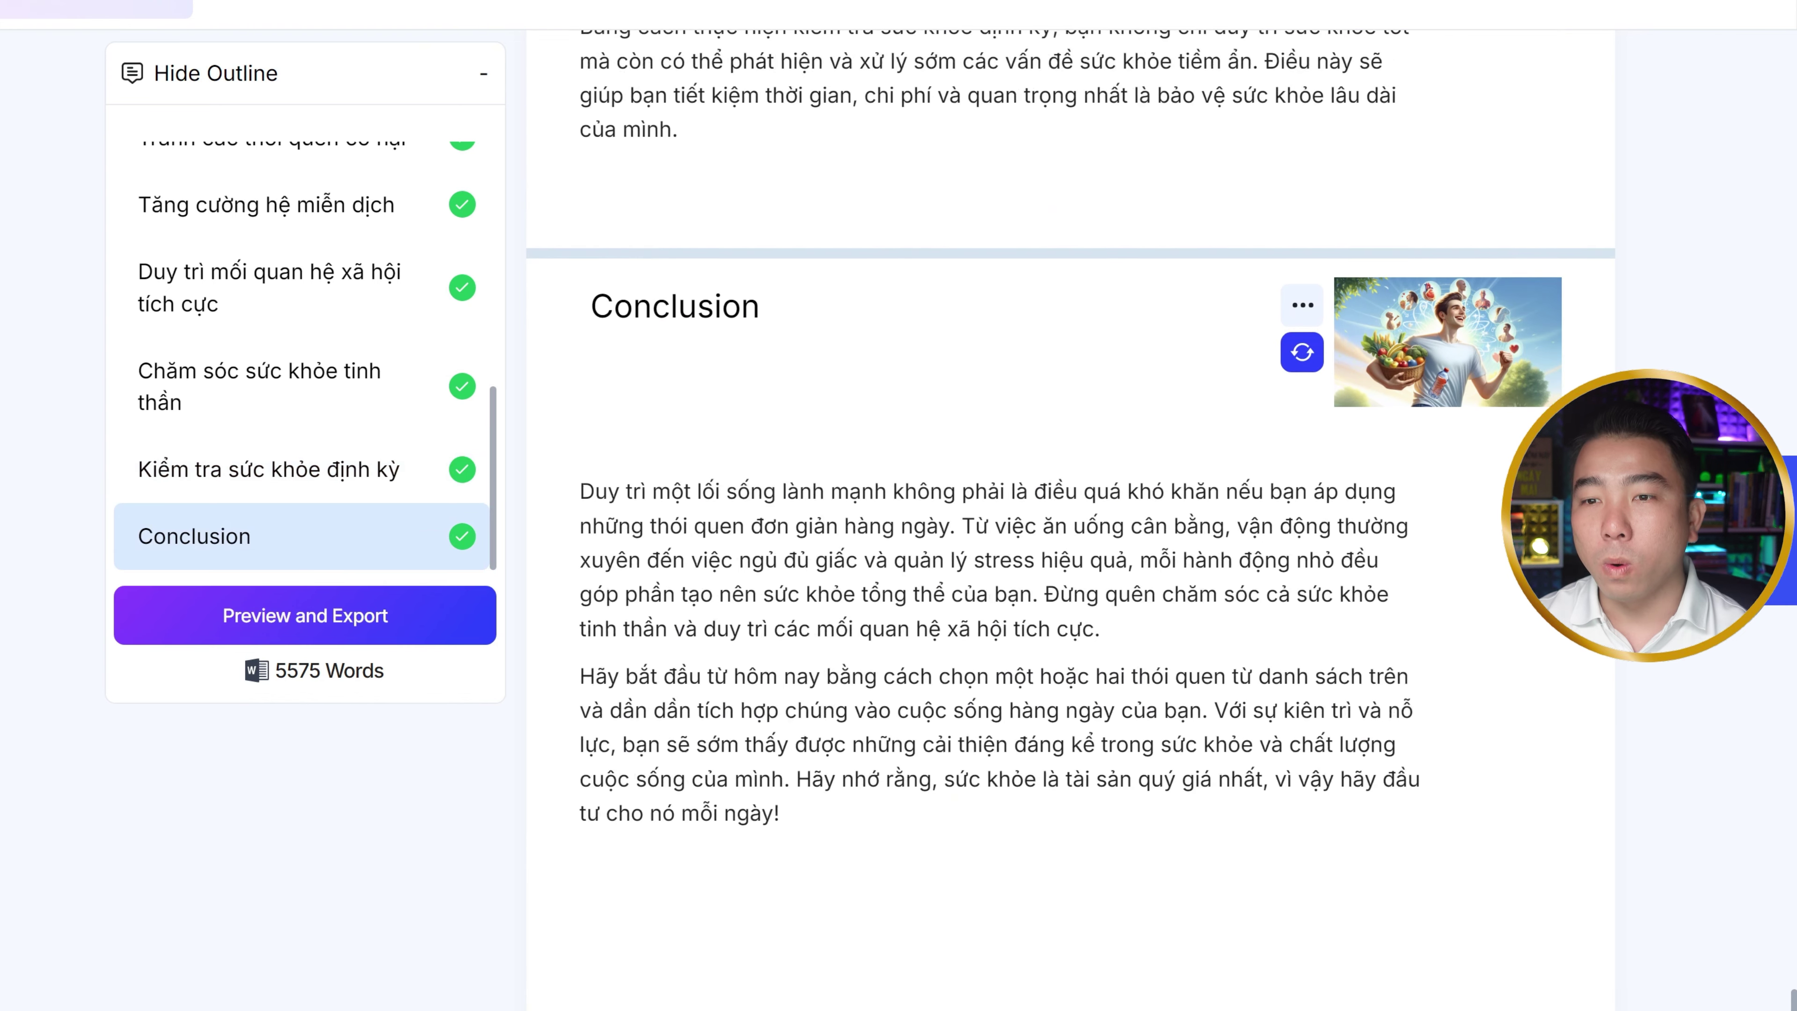
scroll(1107, 366, down, 3)
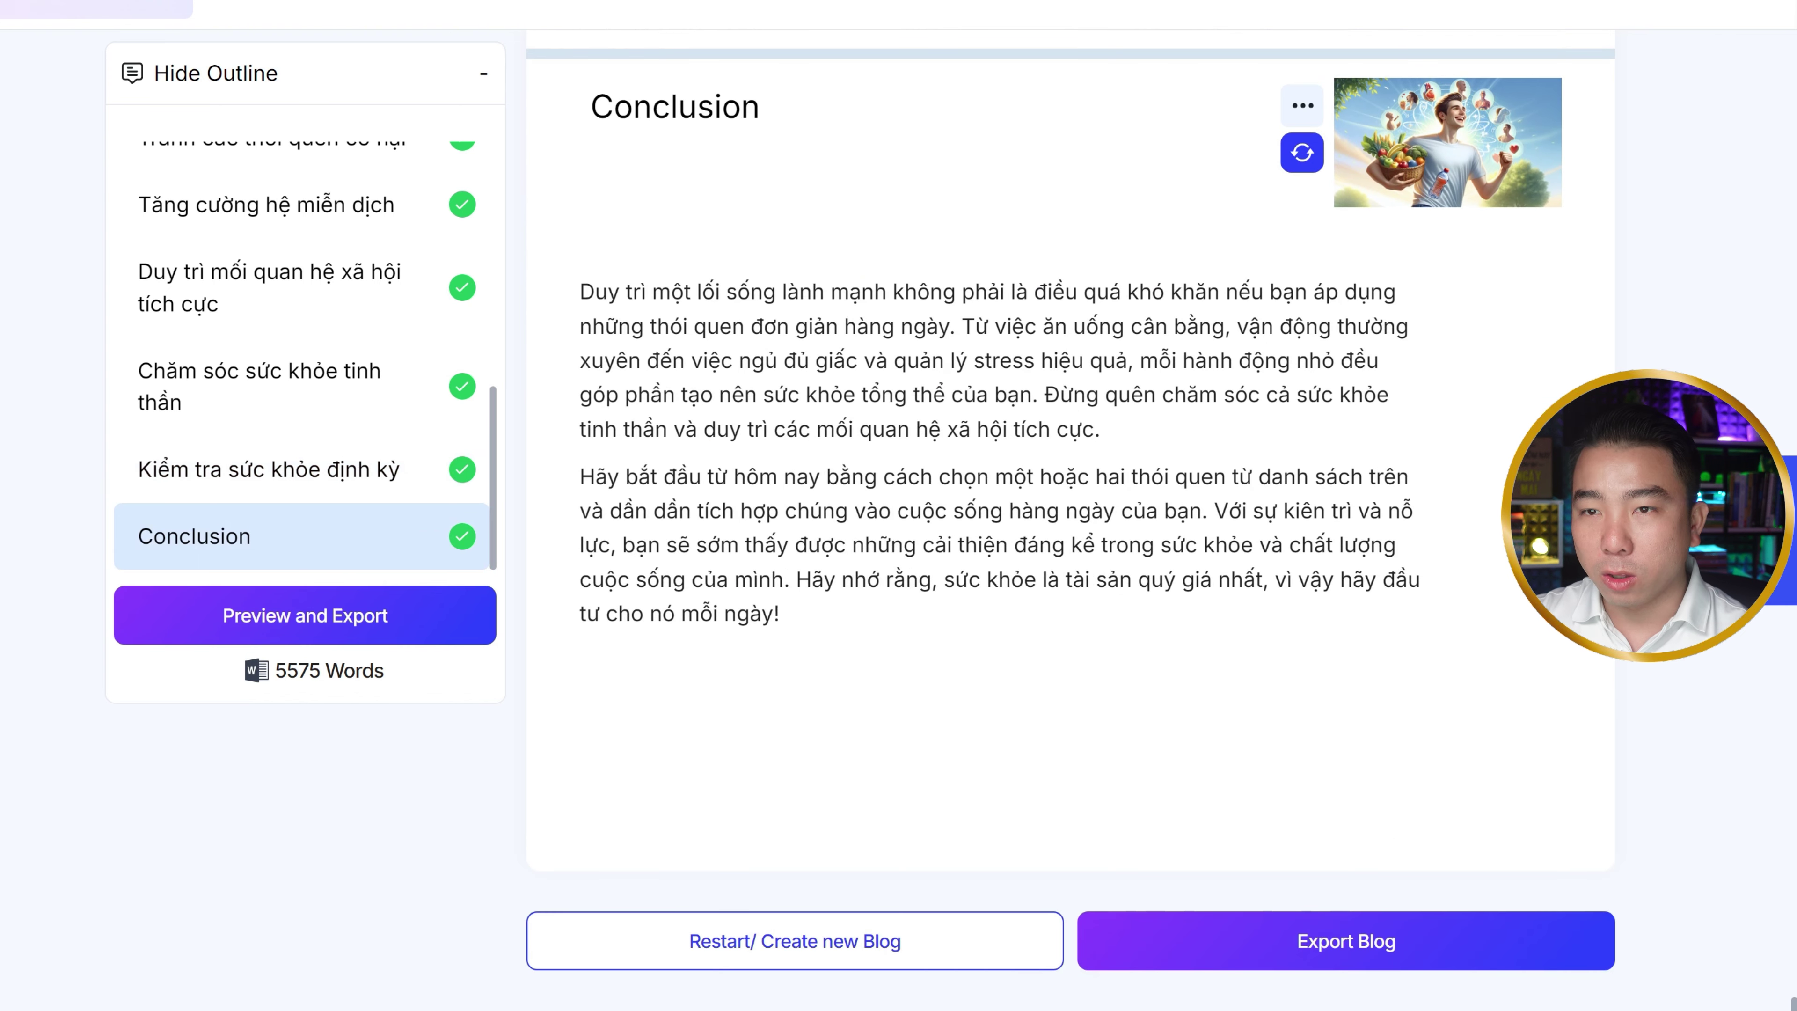
drag(589, 108, 867, 113)
click(840, 178)
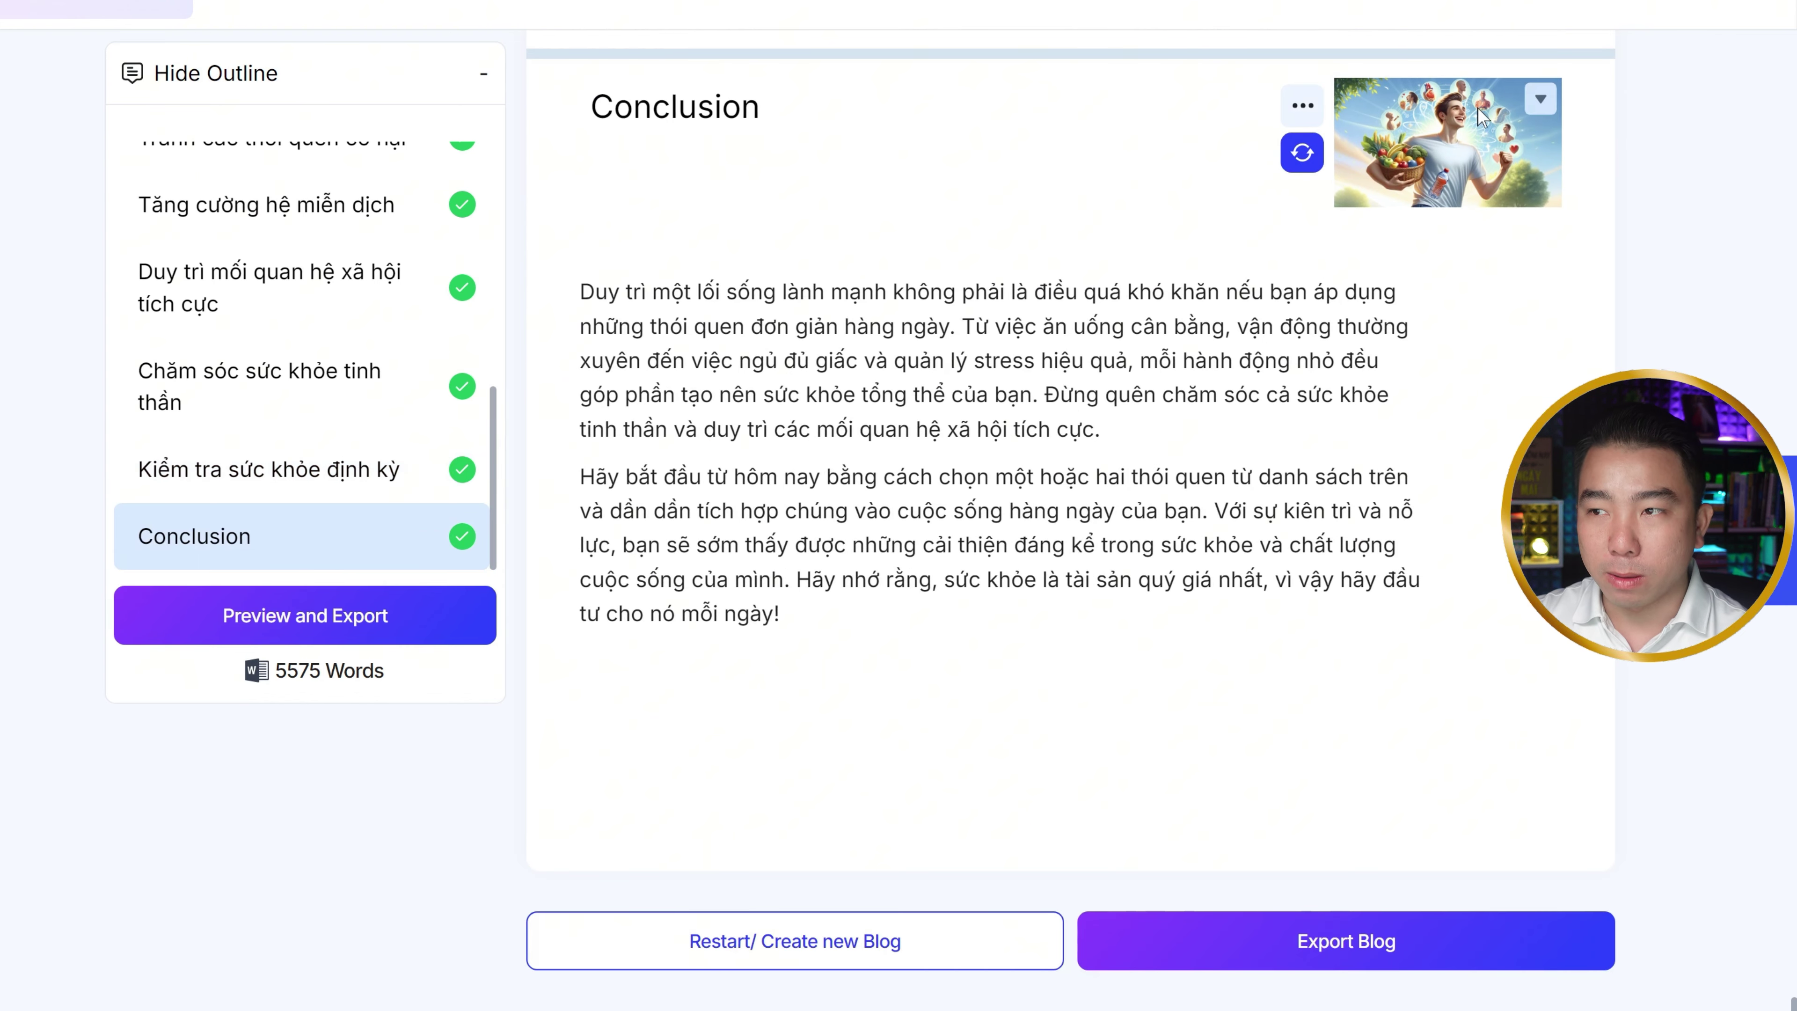
View the Conclusion image enlarged and check the section's additional information settings
click(1541, 99)
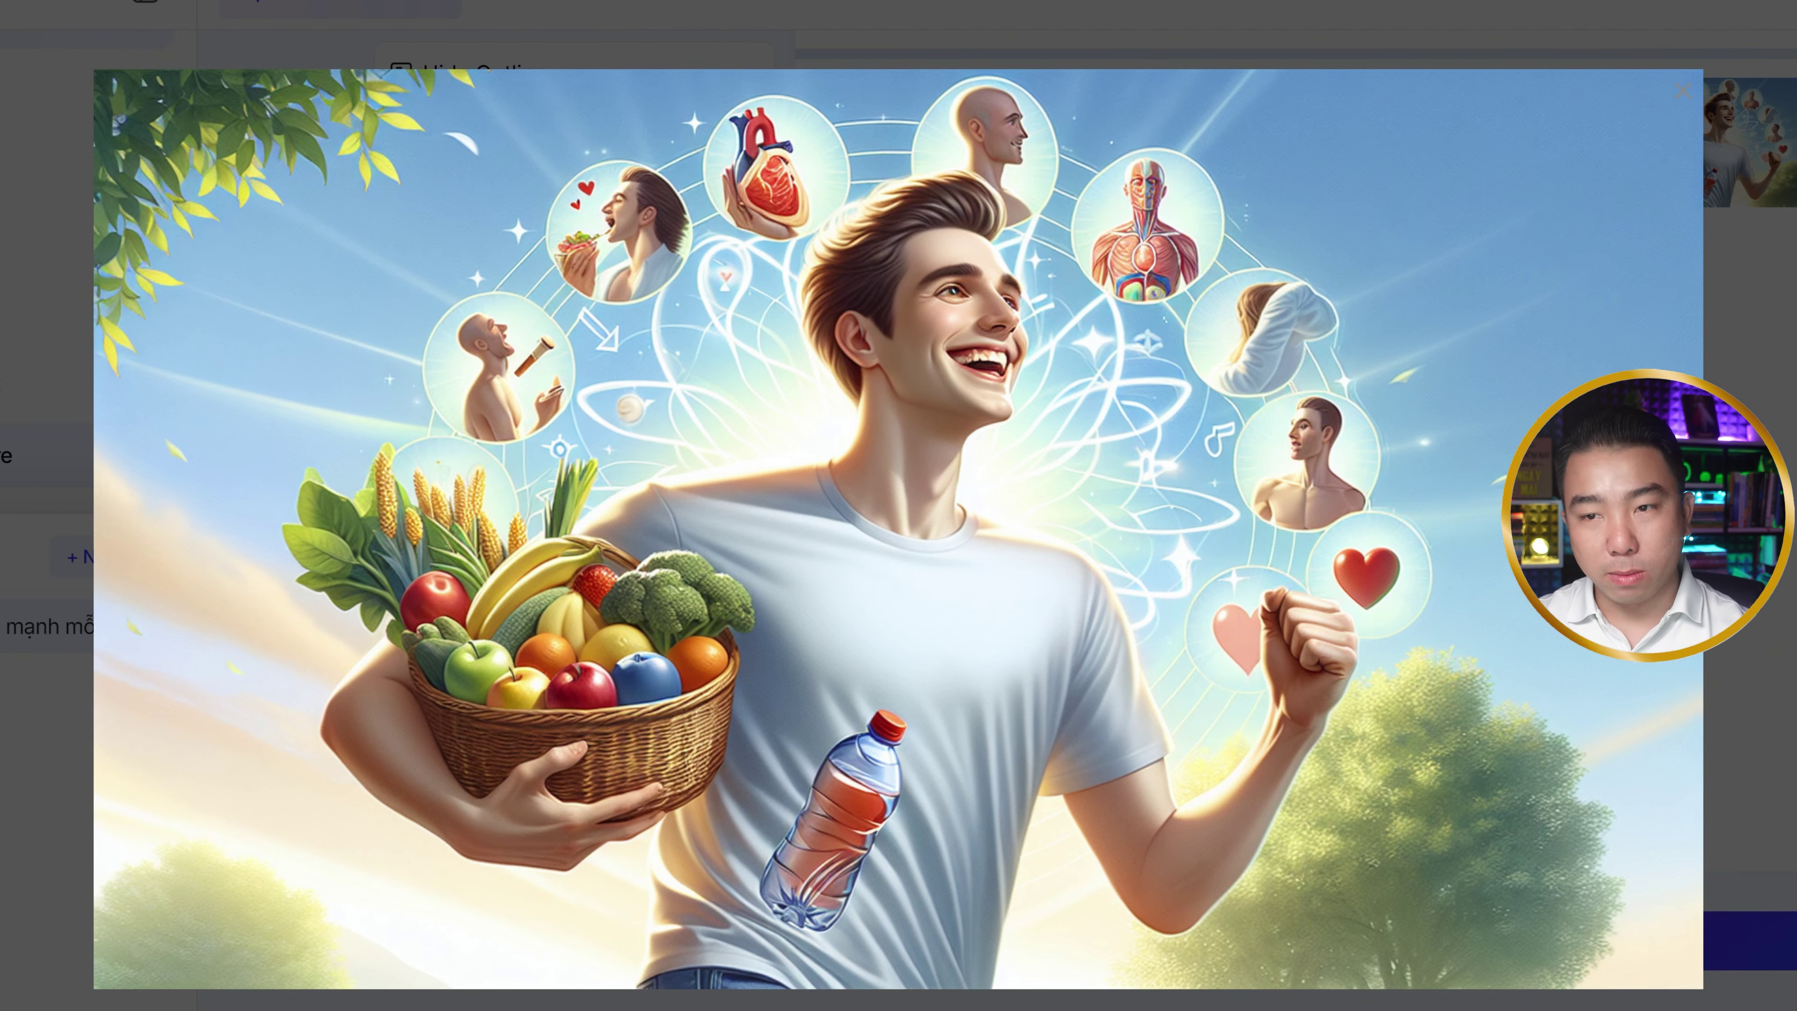
key(Escape)
click(1301, 108)
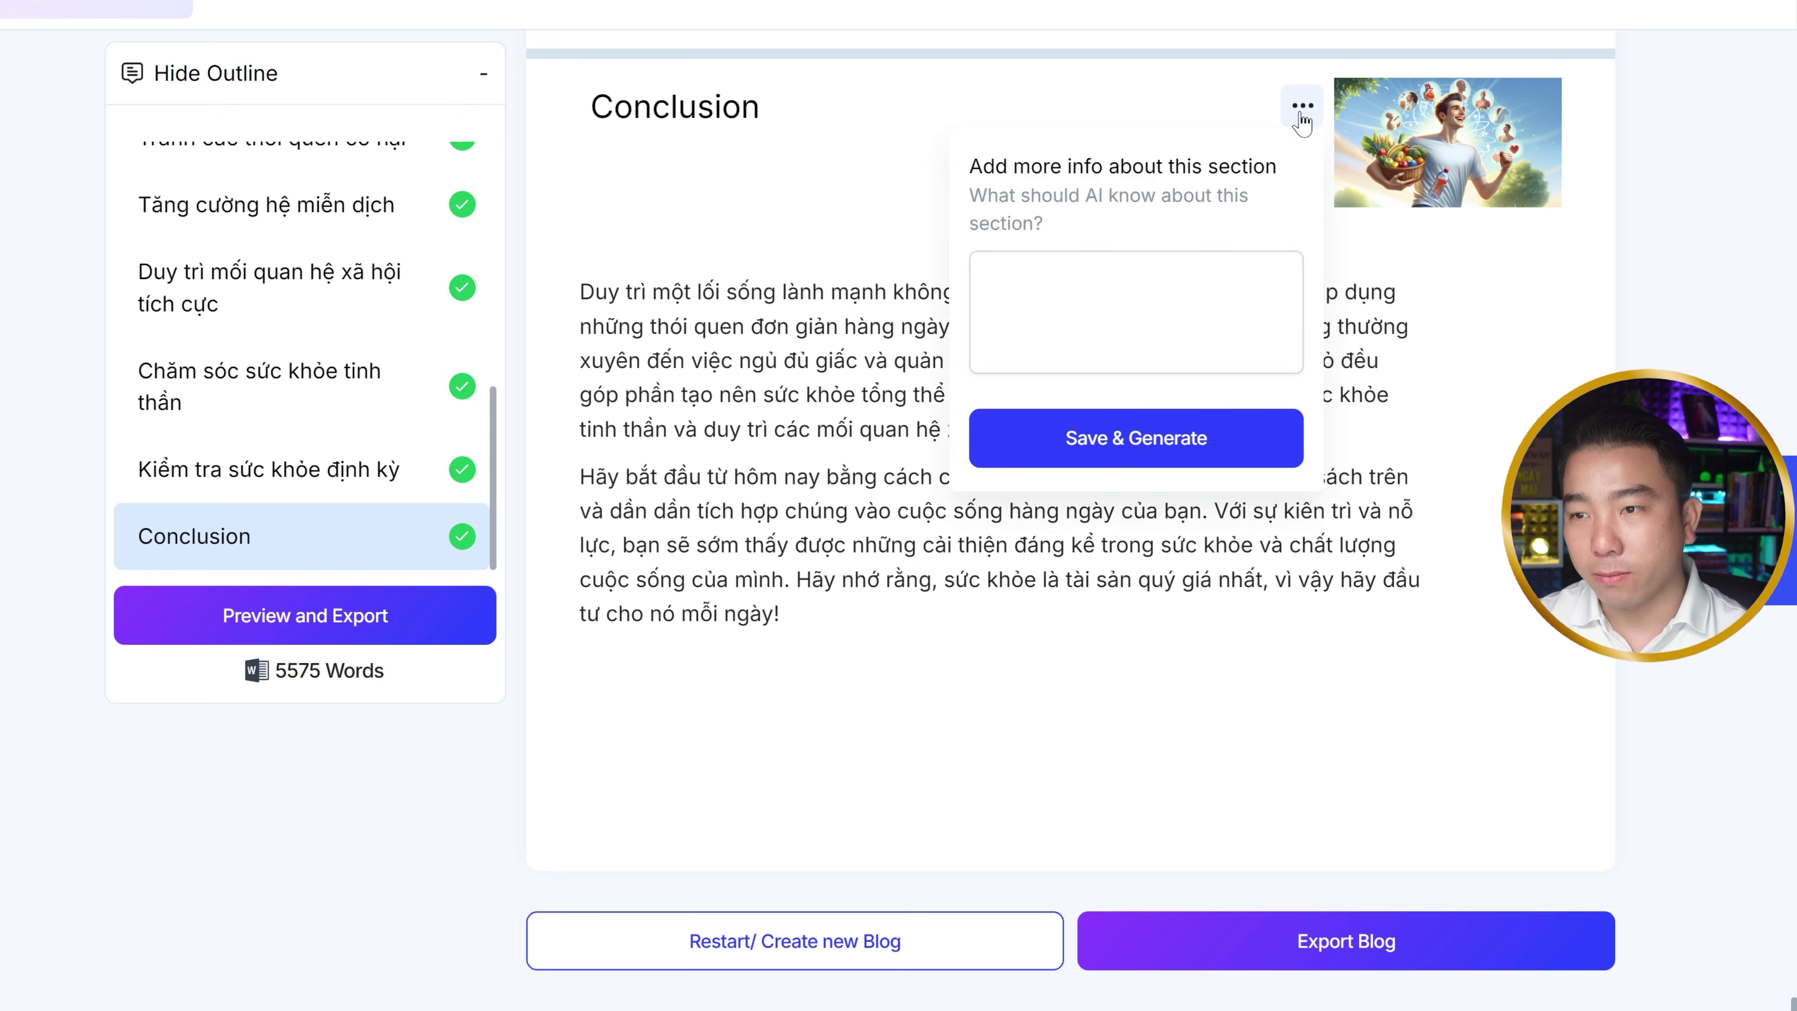
click(1301, 106)
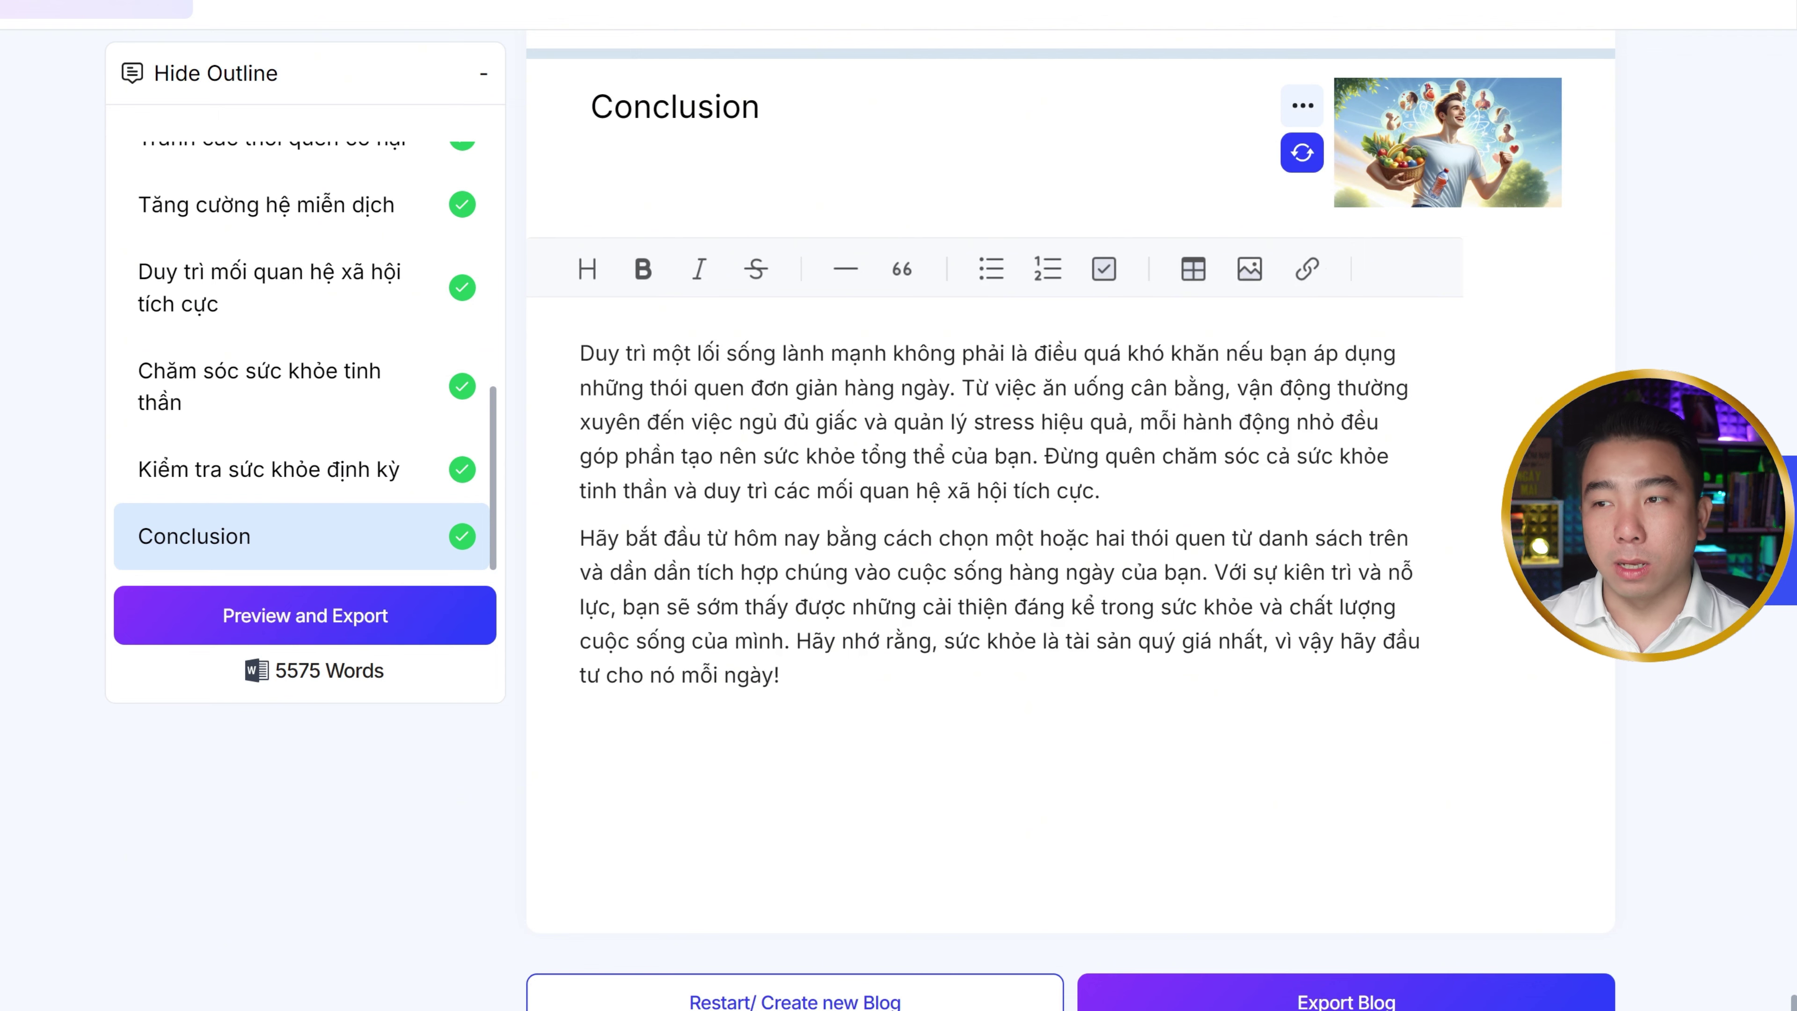
Open the blog post's export preview, check the available download formats and copy the post
scroll(1302, 226, down, 2)
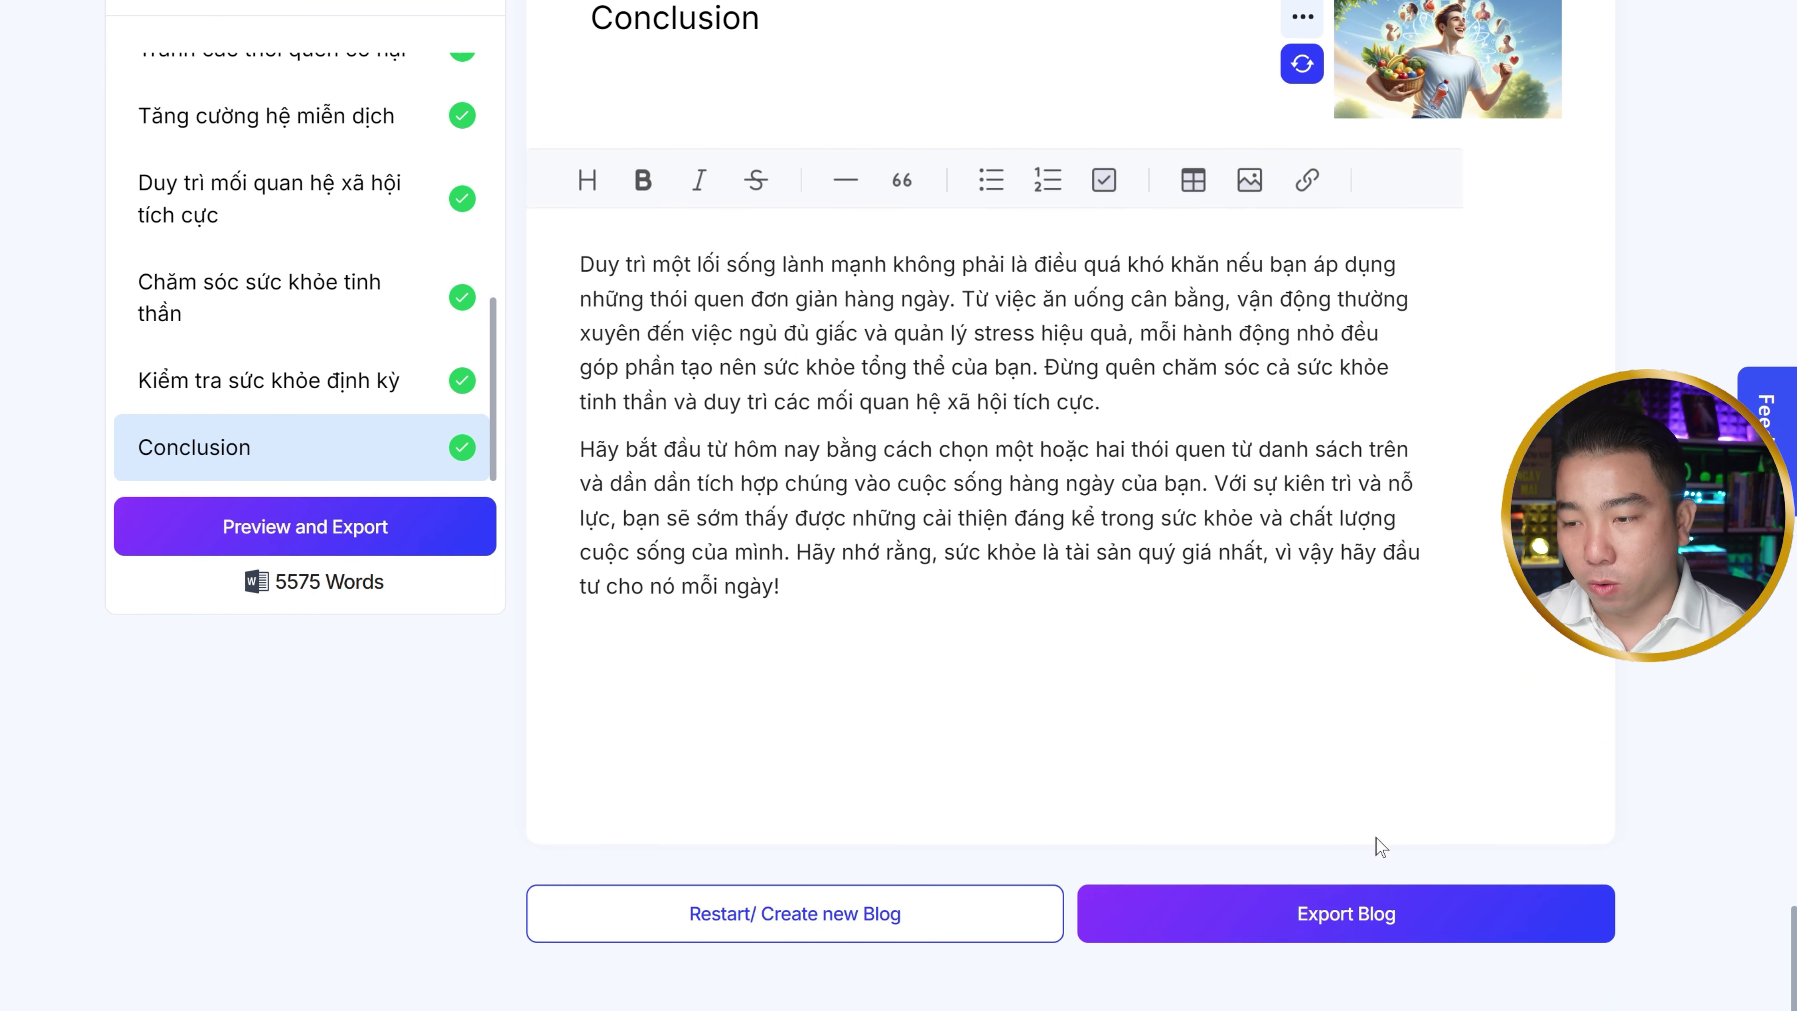
click(1309, 914)
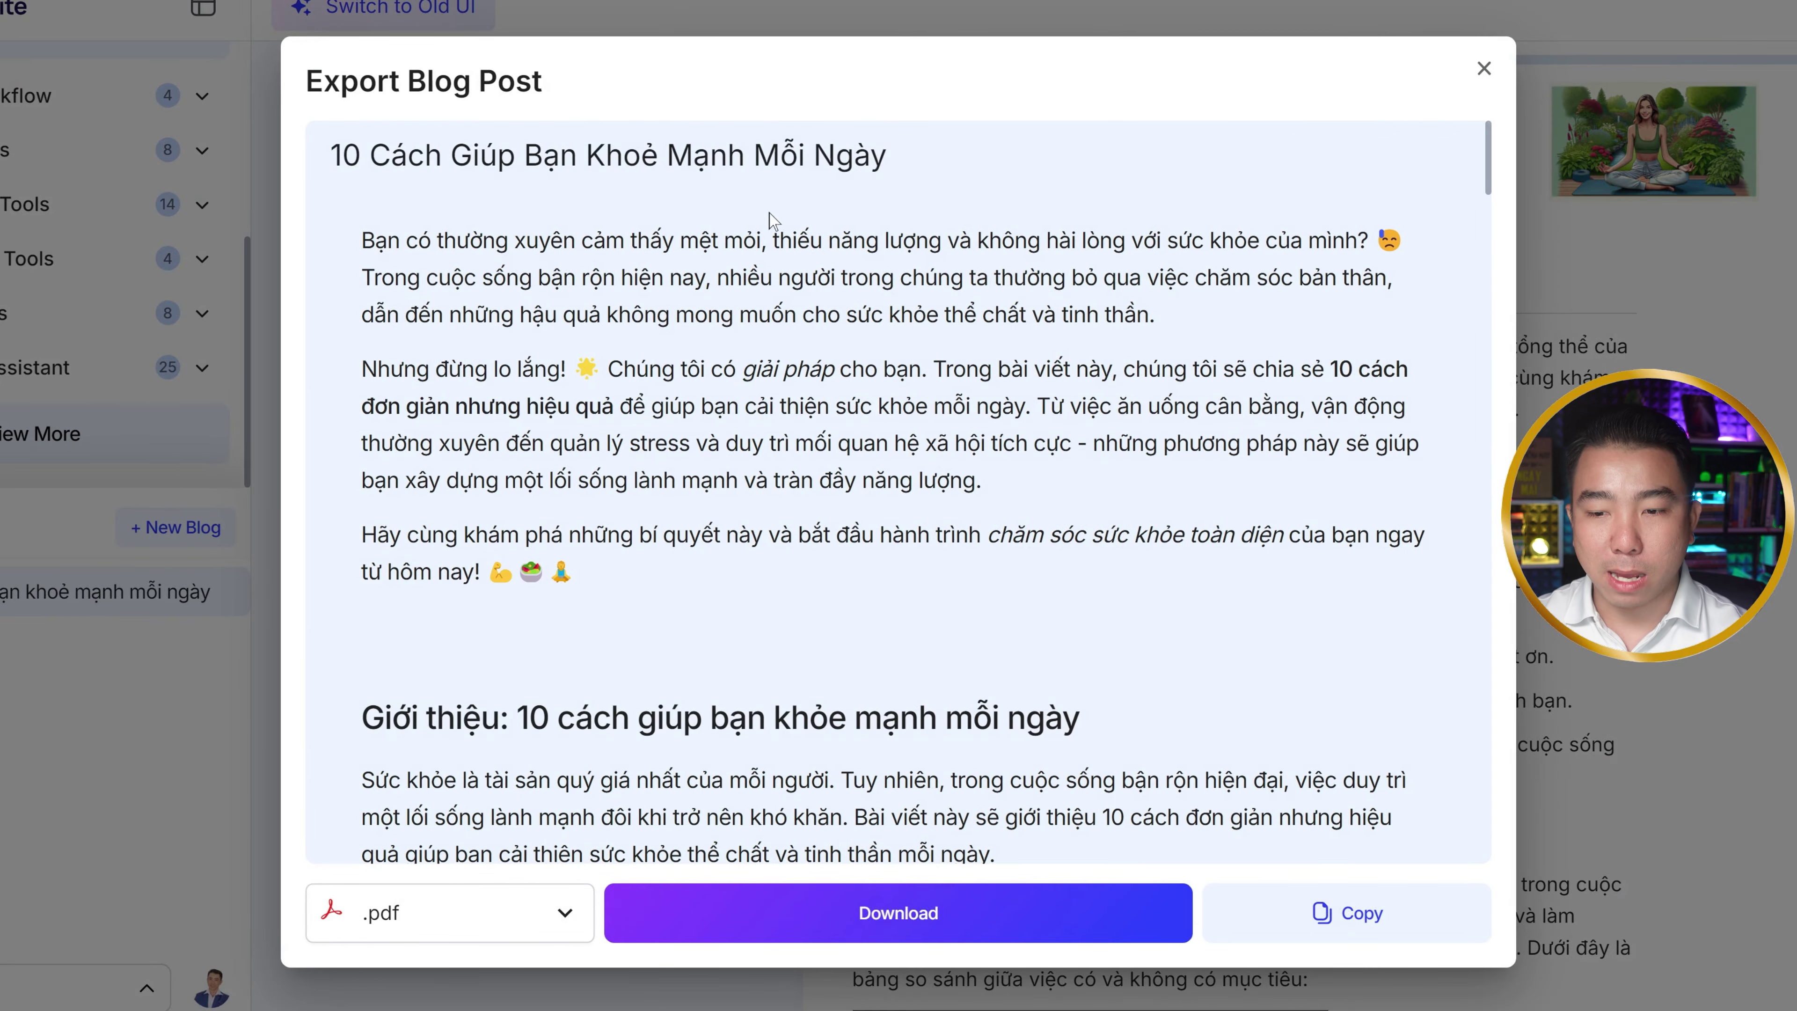
scroll(771, 219, down, 15)
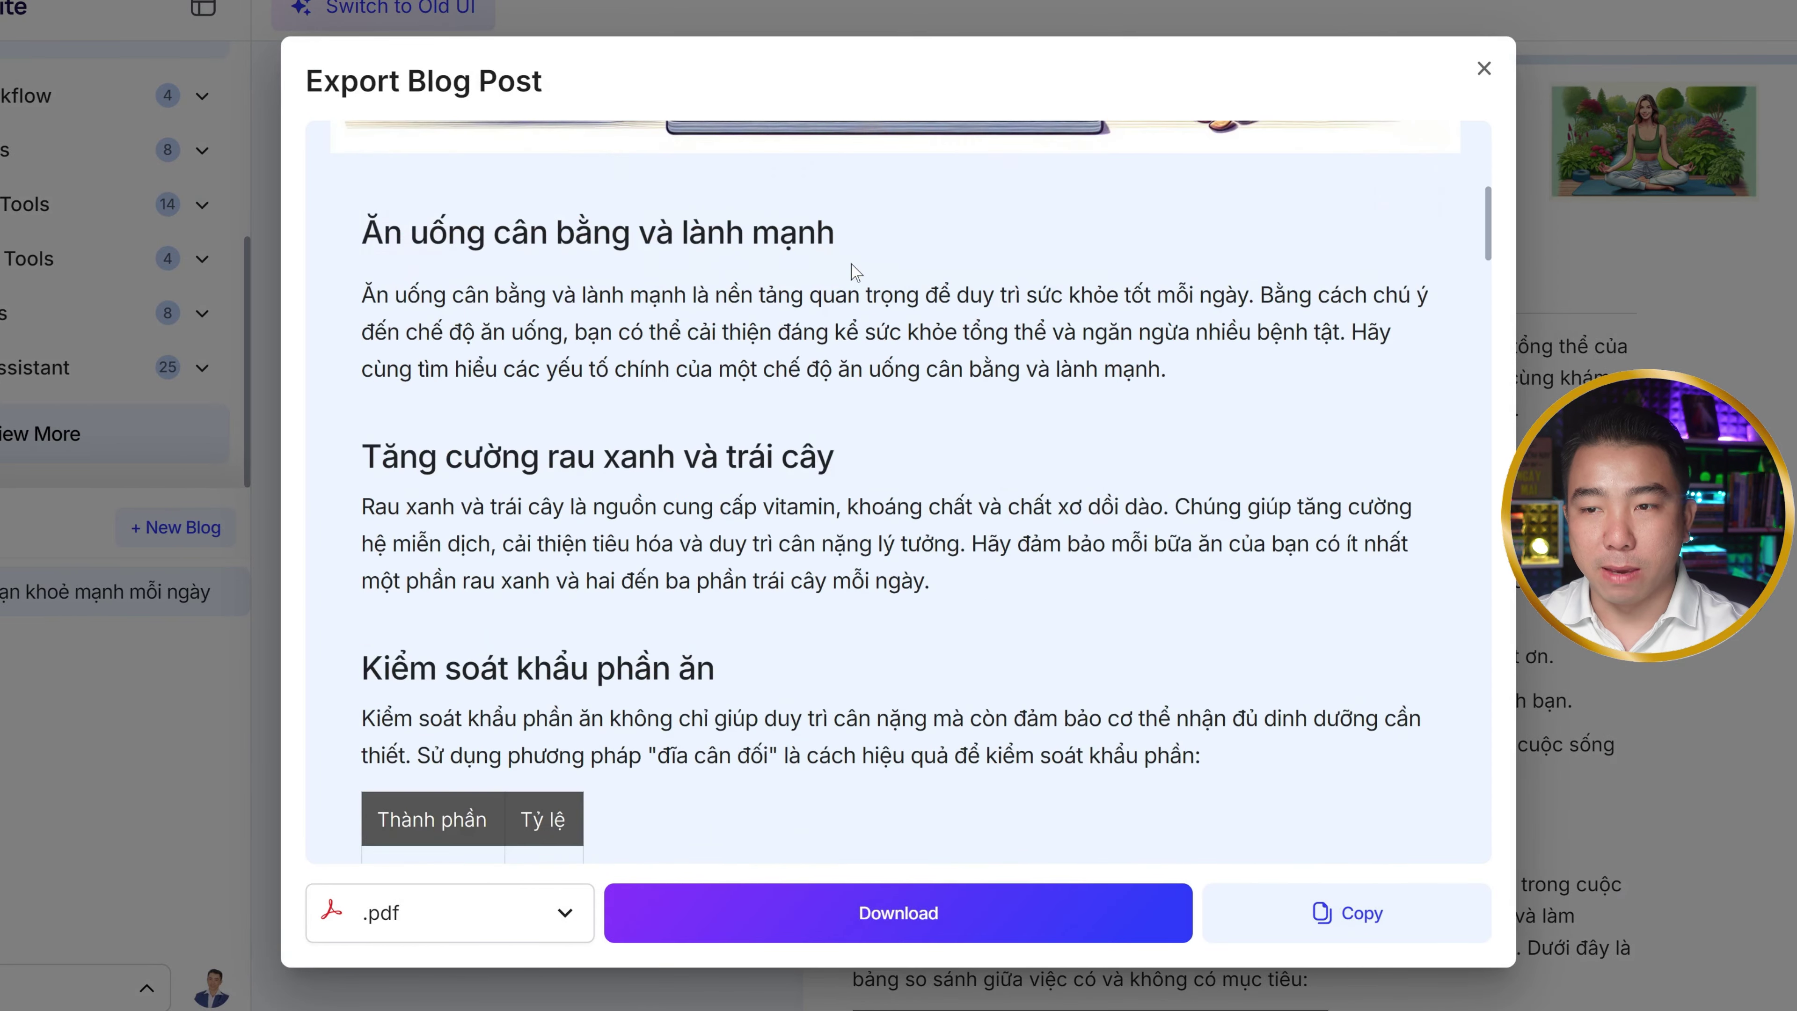
scroll(778, 495, down, 10)
click(499, 929)
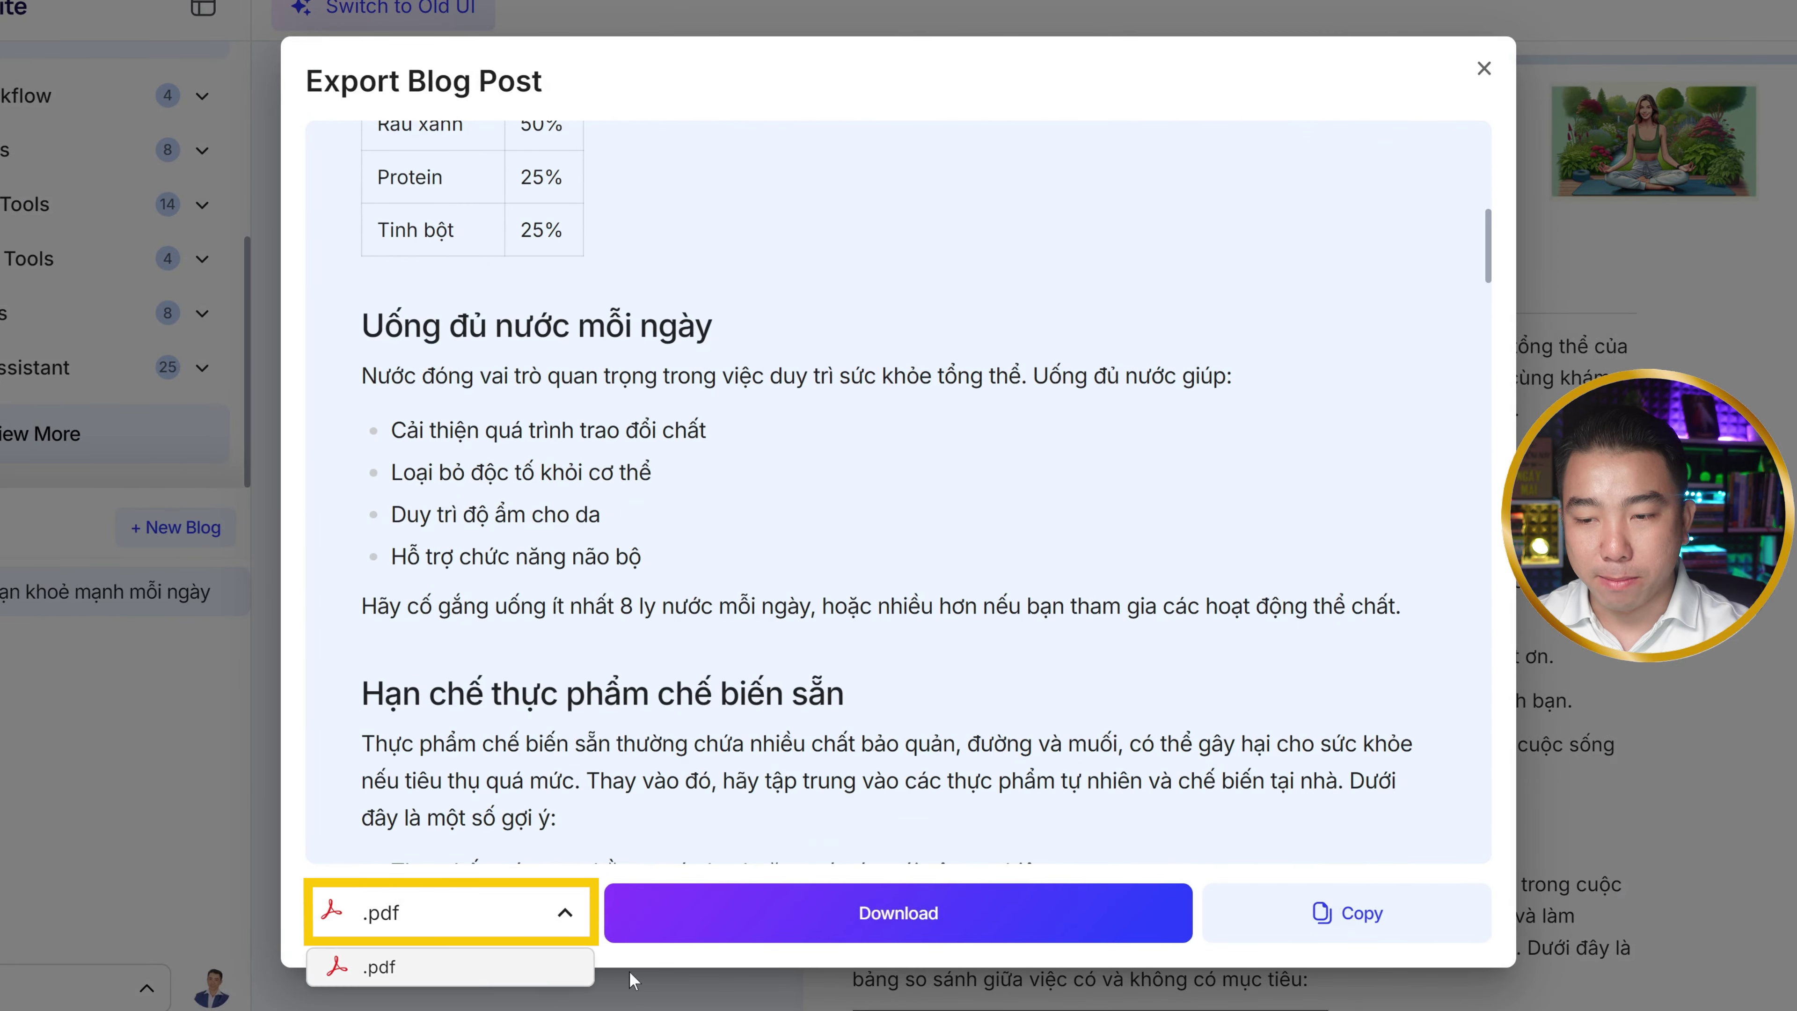
click(1336, 910)
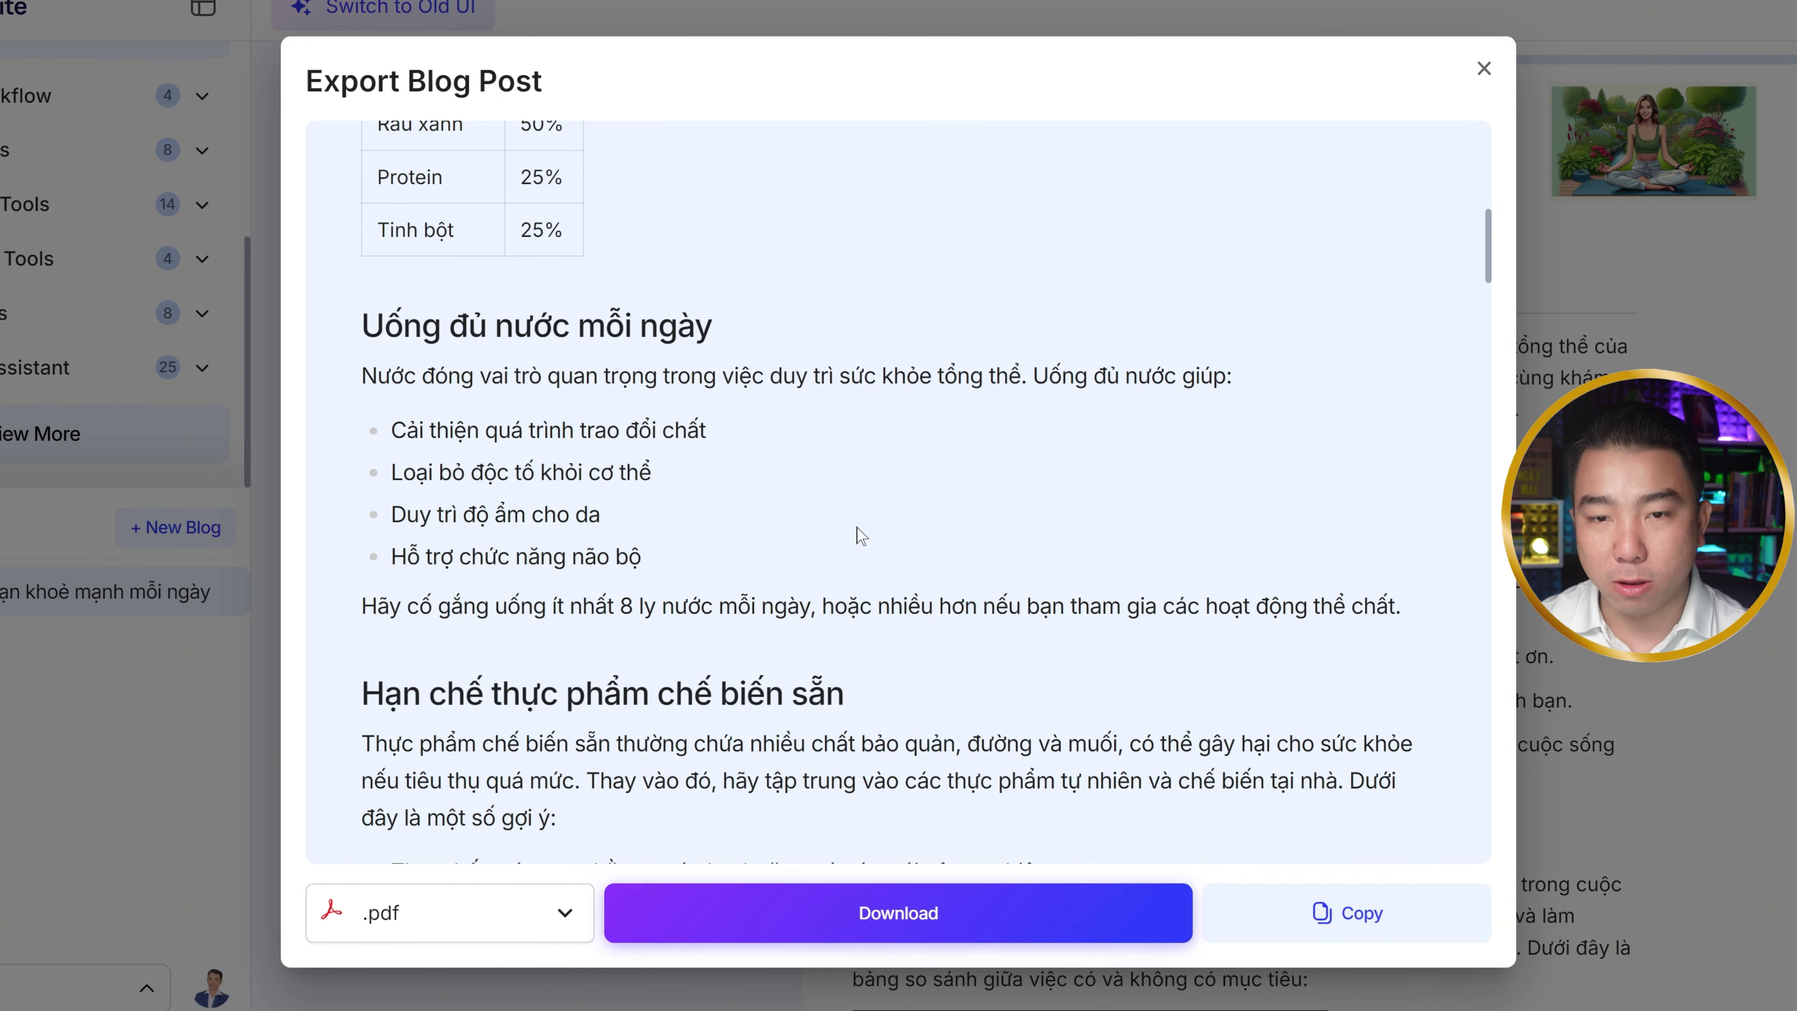
Look through the rest of the export preview down to the end of the conclusion
scroll(856, 528, down, 20)
scroll(863, 420, down, 20)
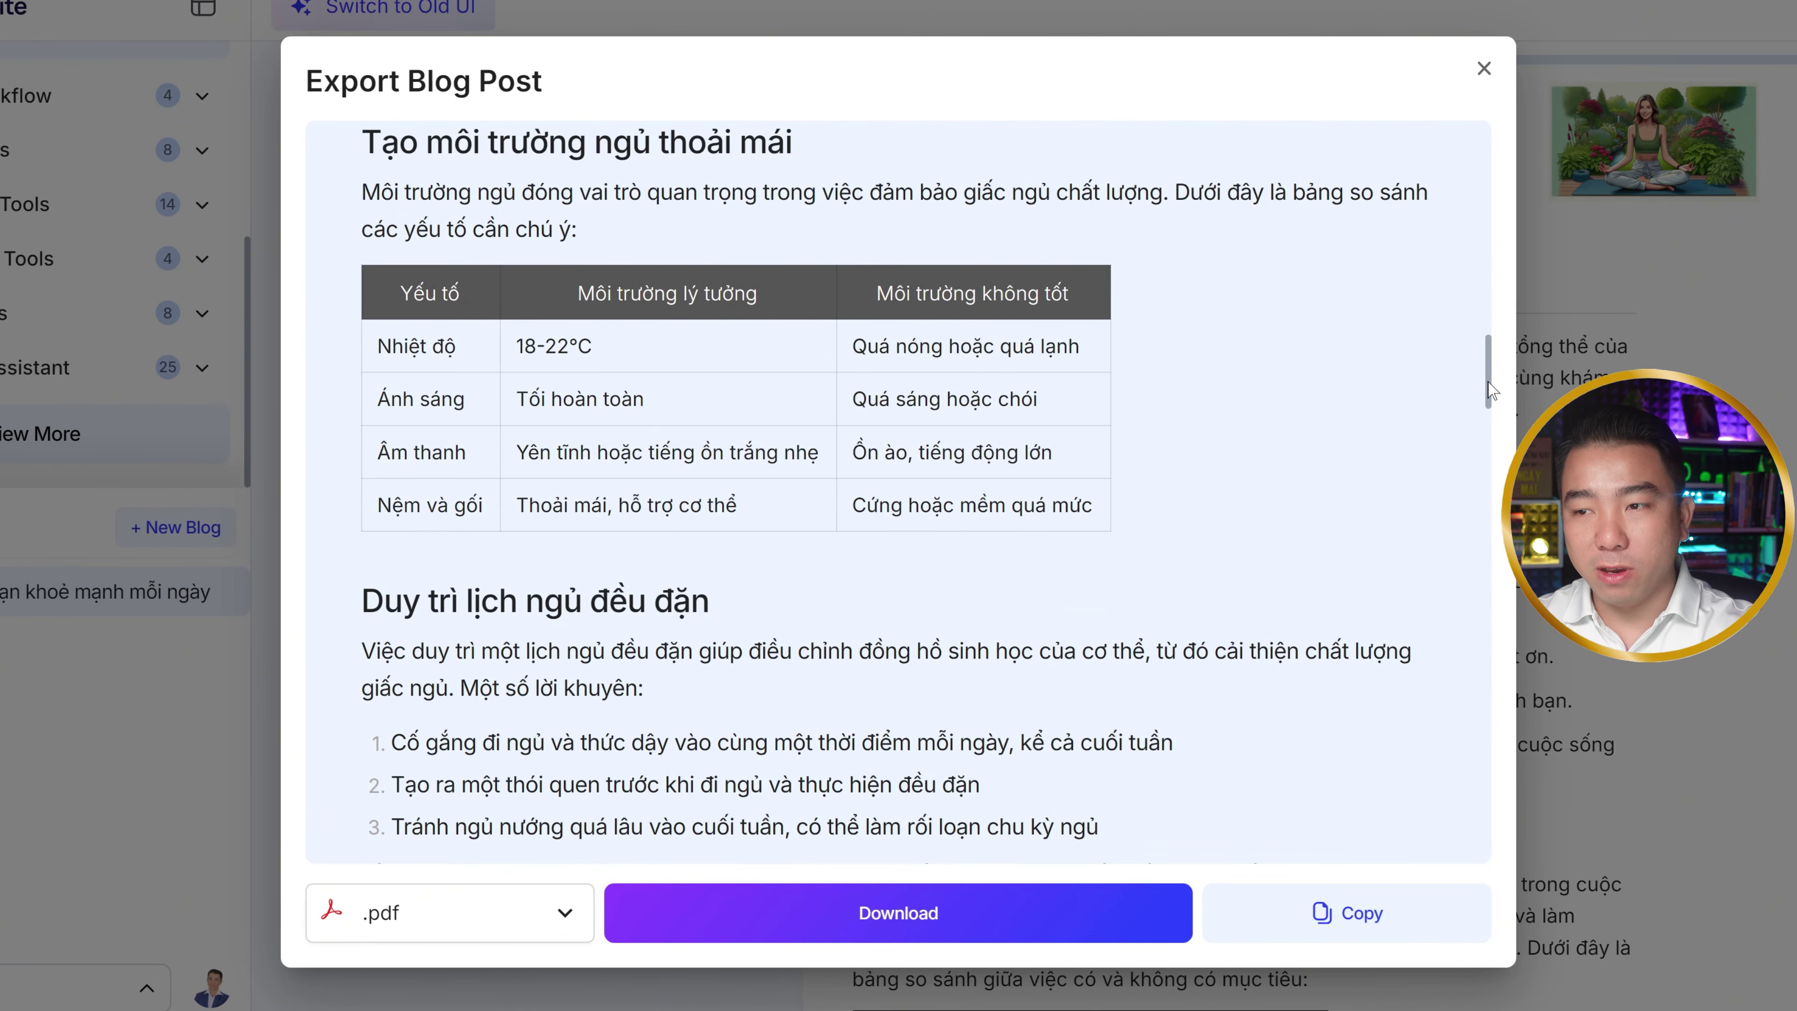
drag(1488, 390, 1483, 859)
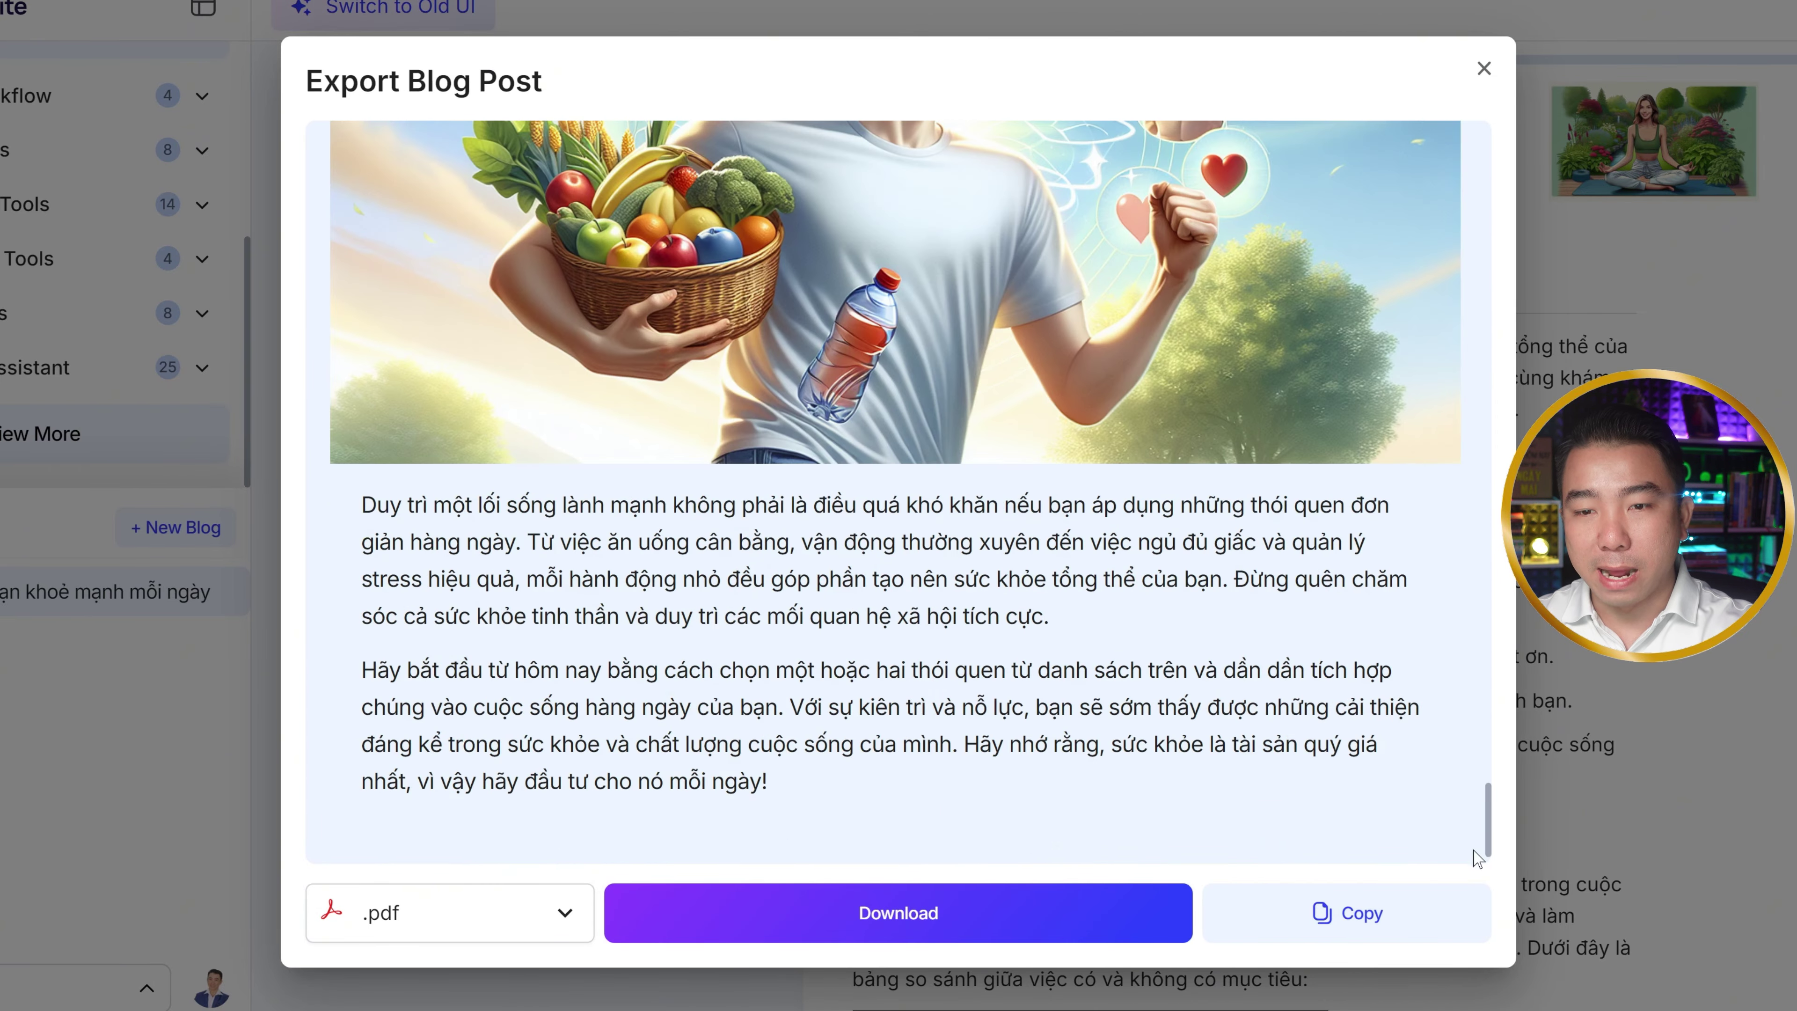
Download the blog post as a PDF and open the downloaded file
click(799, 913)
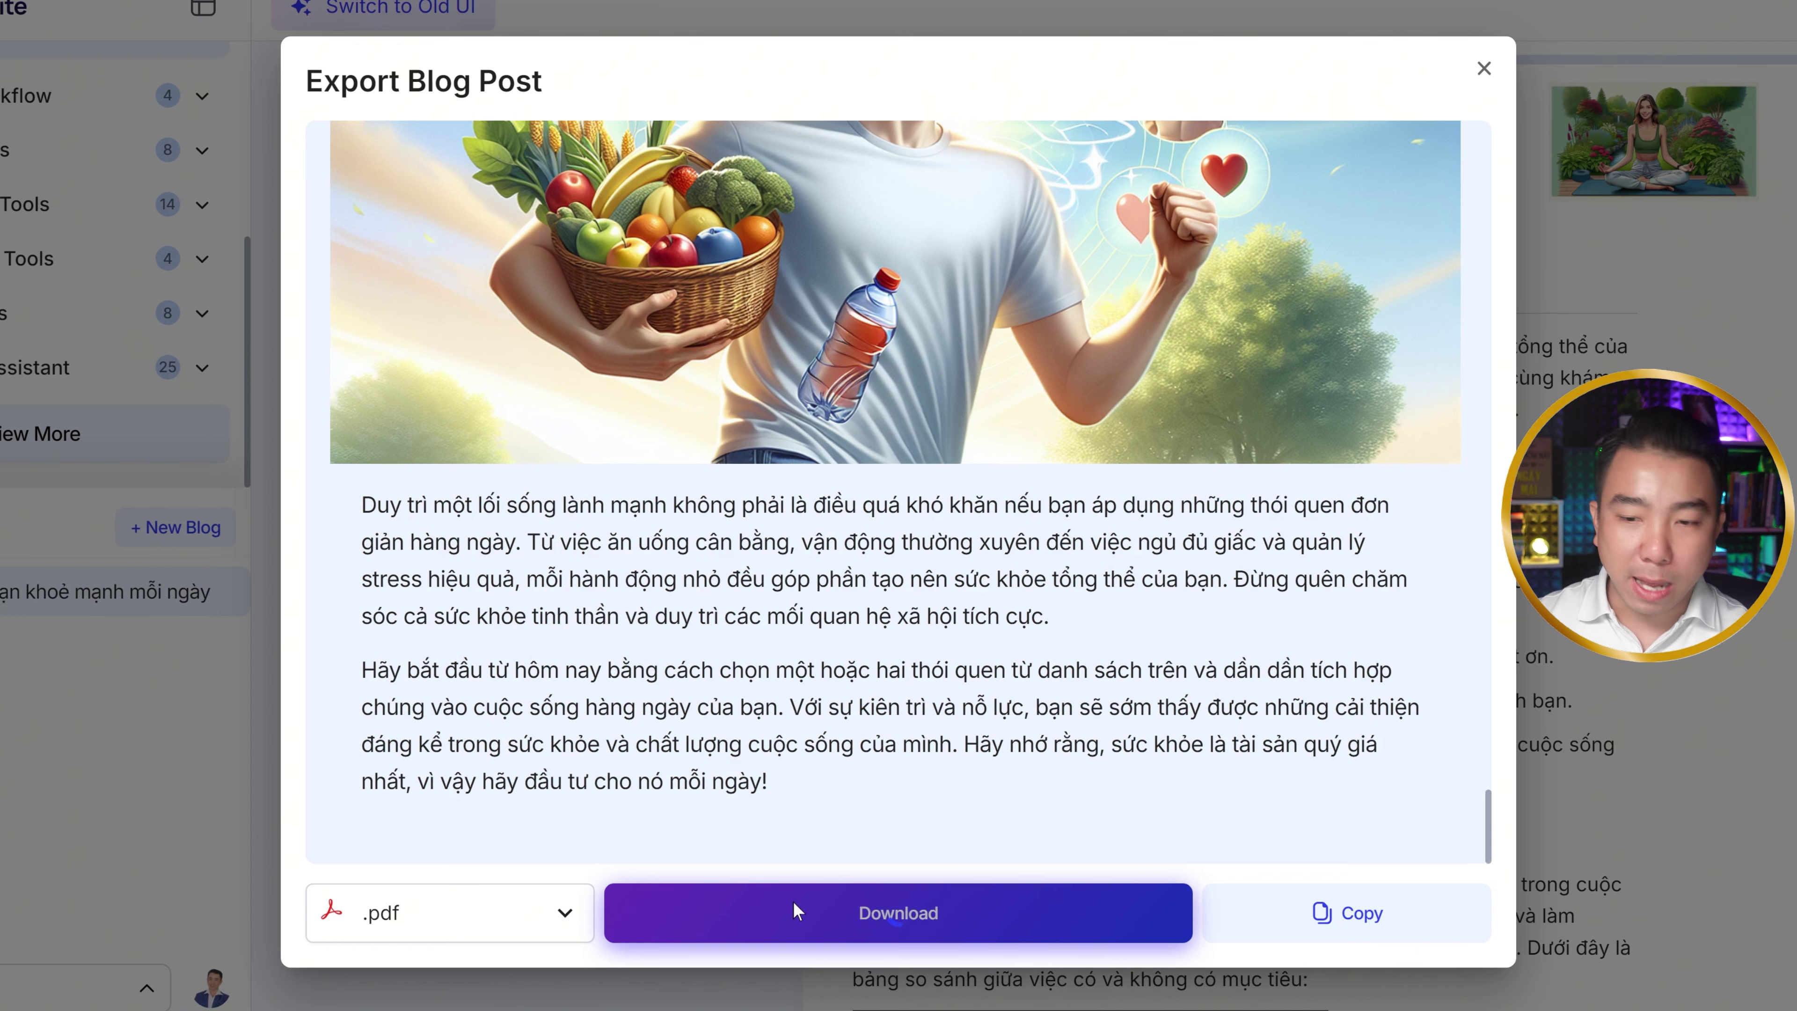
key(Return)
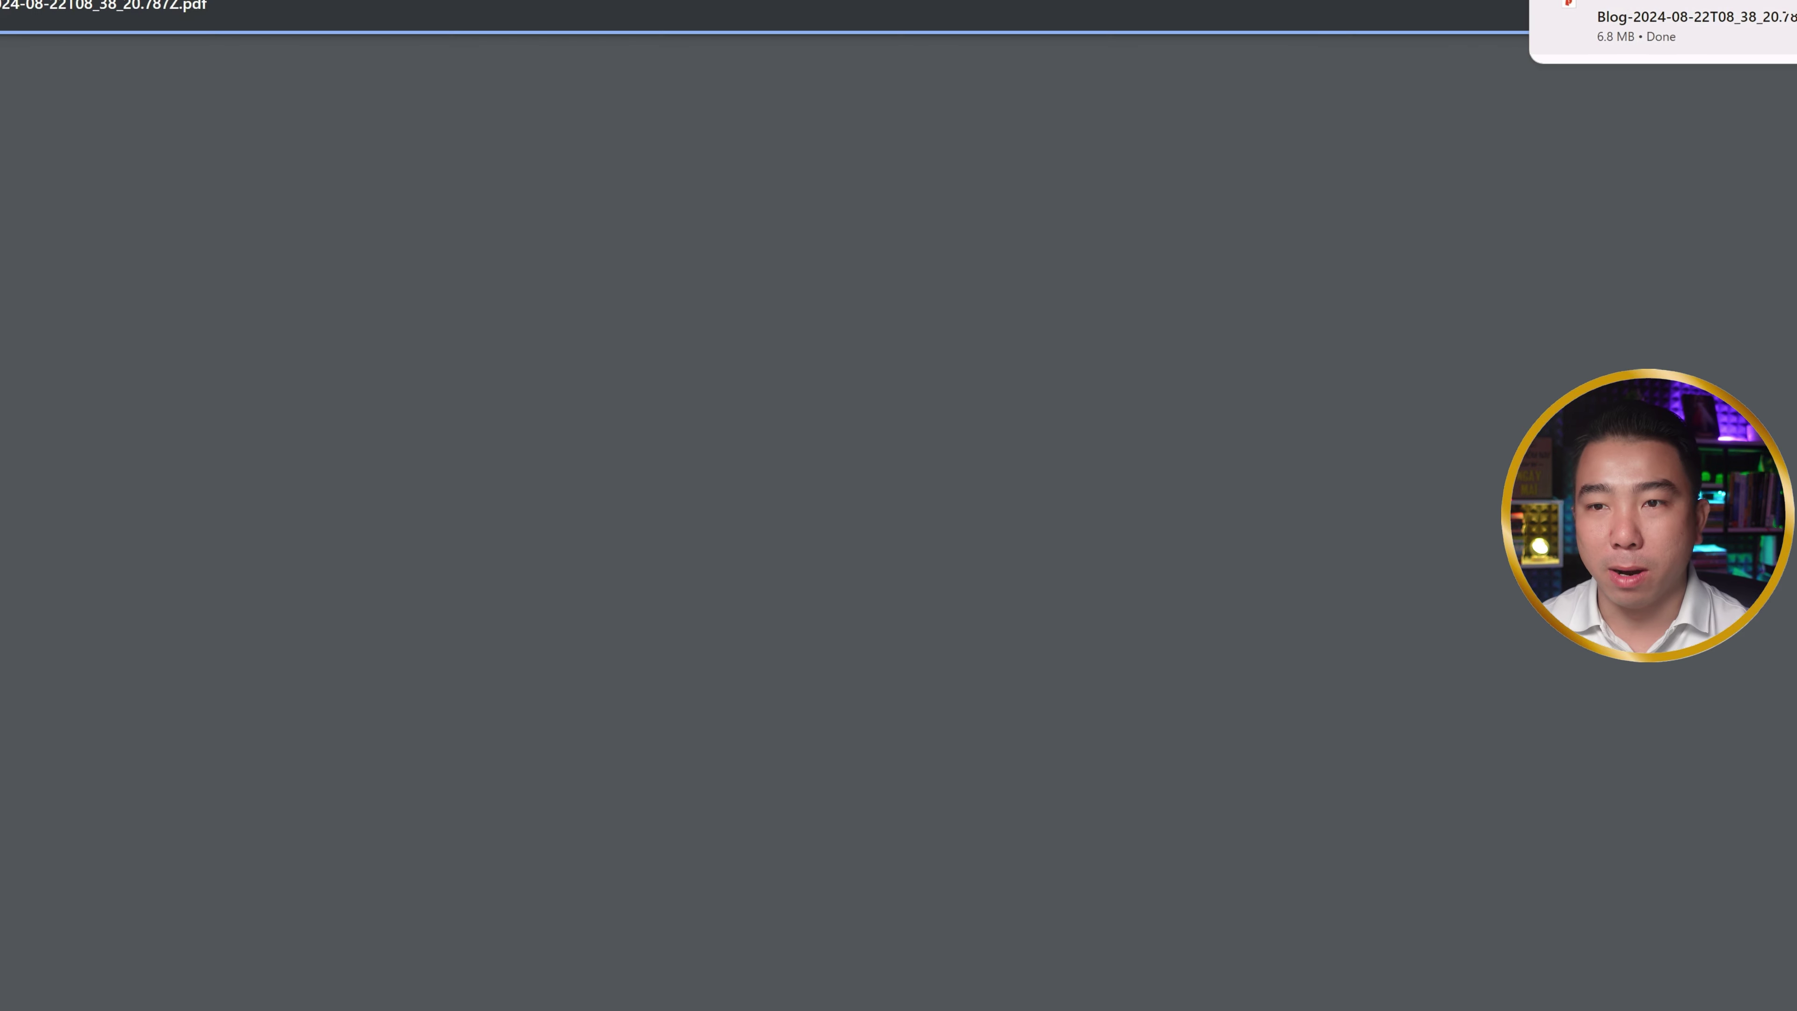
Examine the downloaded PDF's text, tables and lists, enlarging the view and highlighting the heading "Tập thể dục 30 phút mỗi ngày"
scroll(822, 292, down, 20)
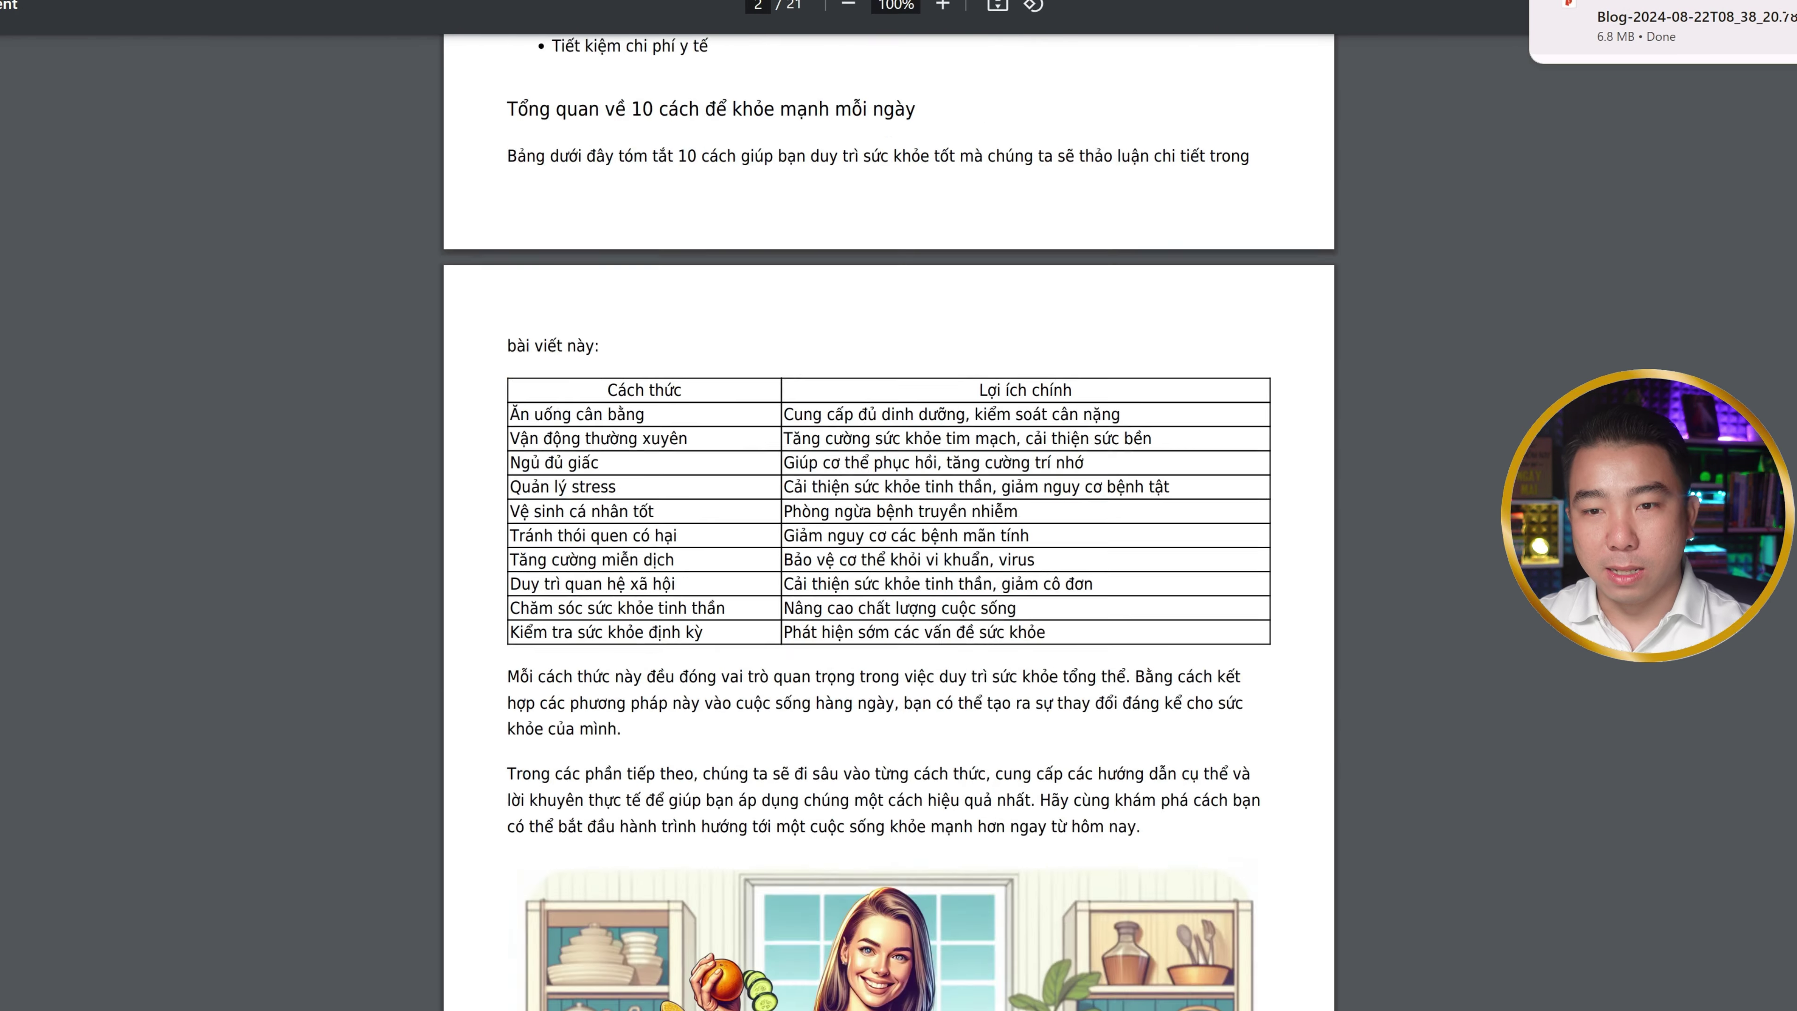
scroll(823, 292, down, 20)
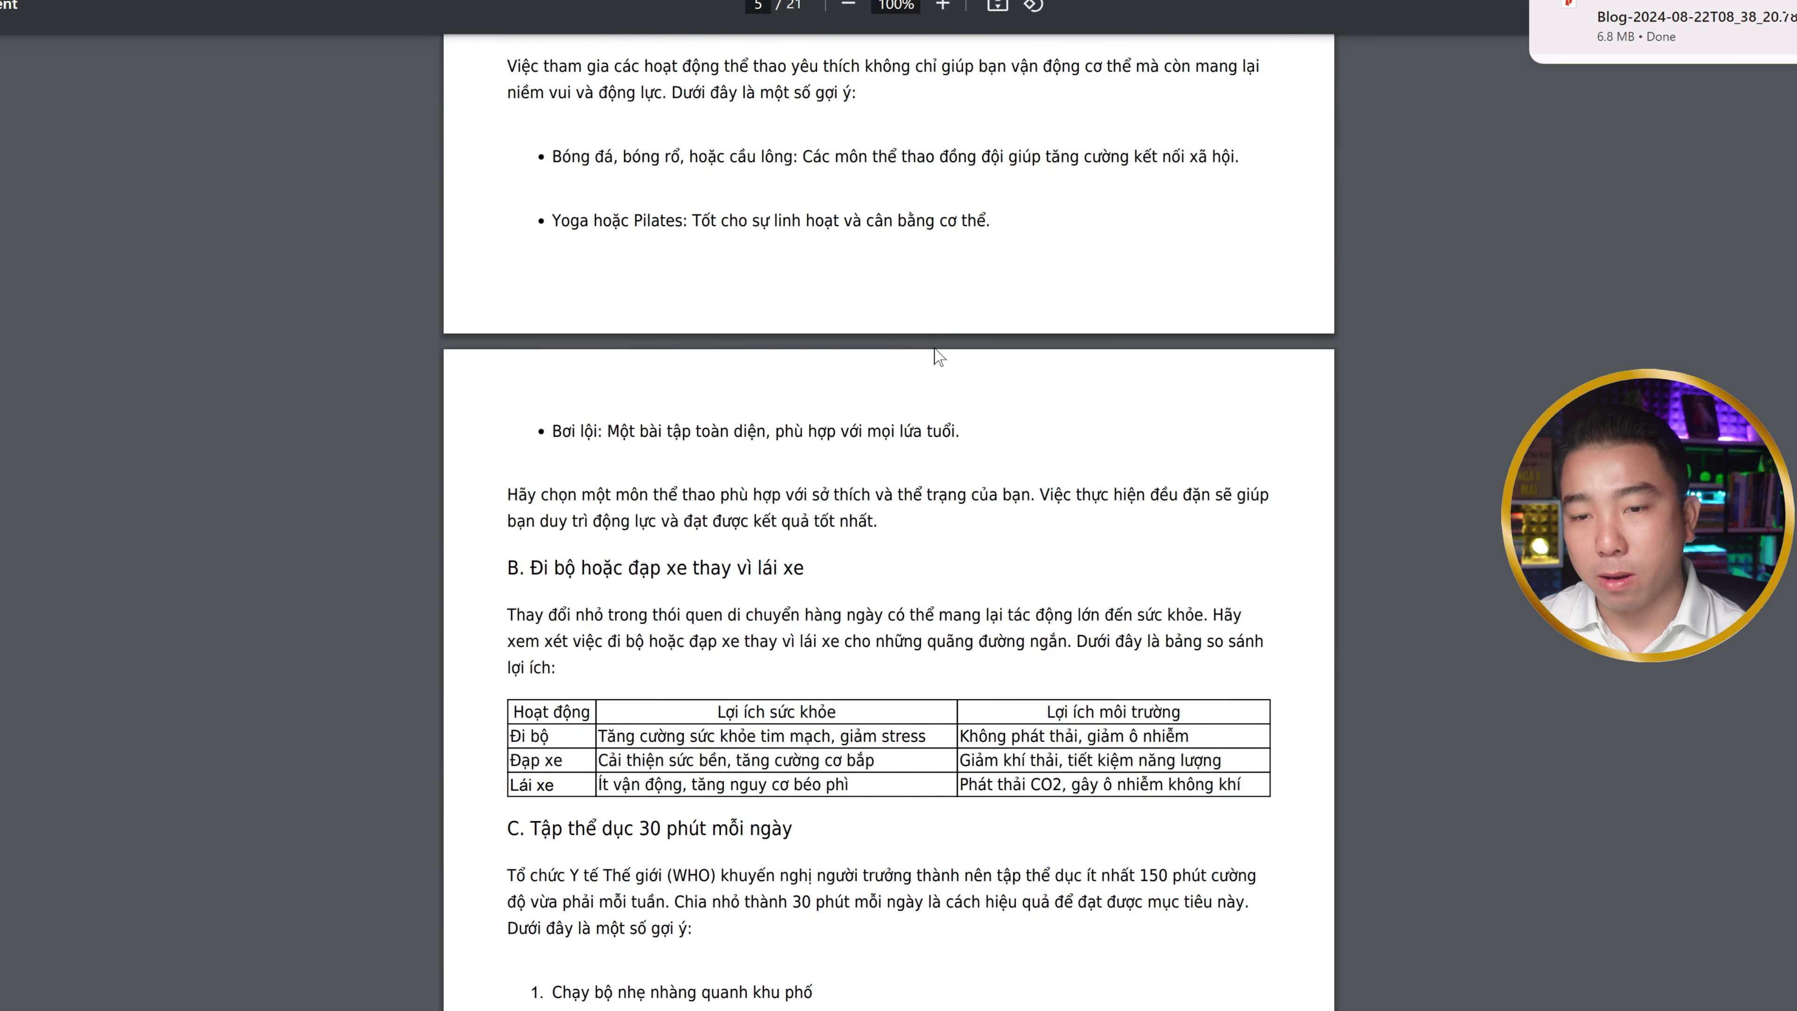
scroll(938, 356, down, 8)
ctrl+scroll(938, 356, up, 4)
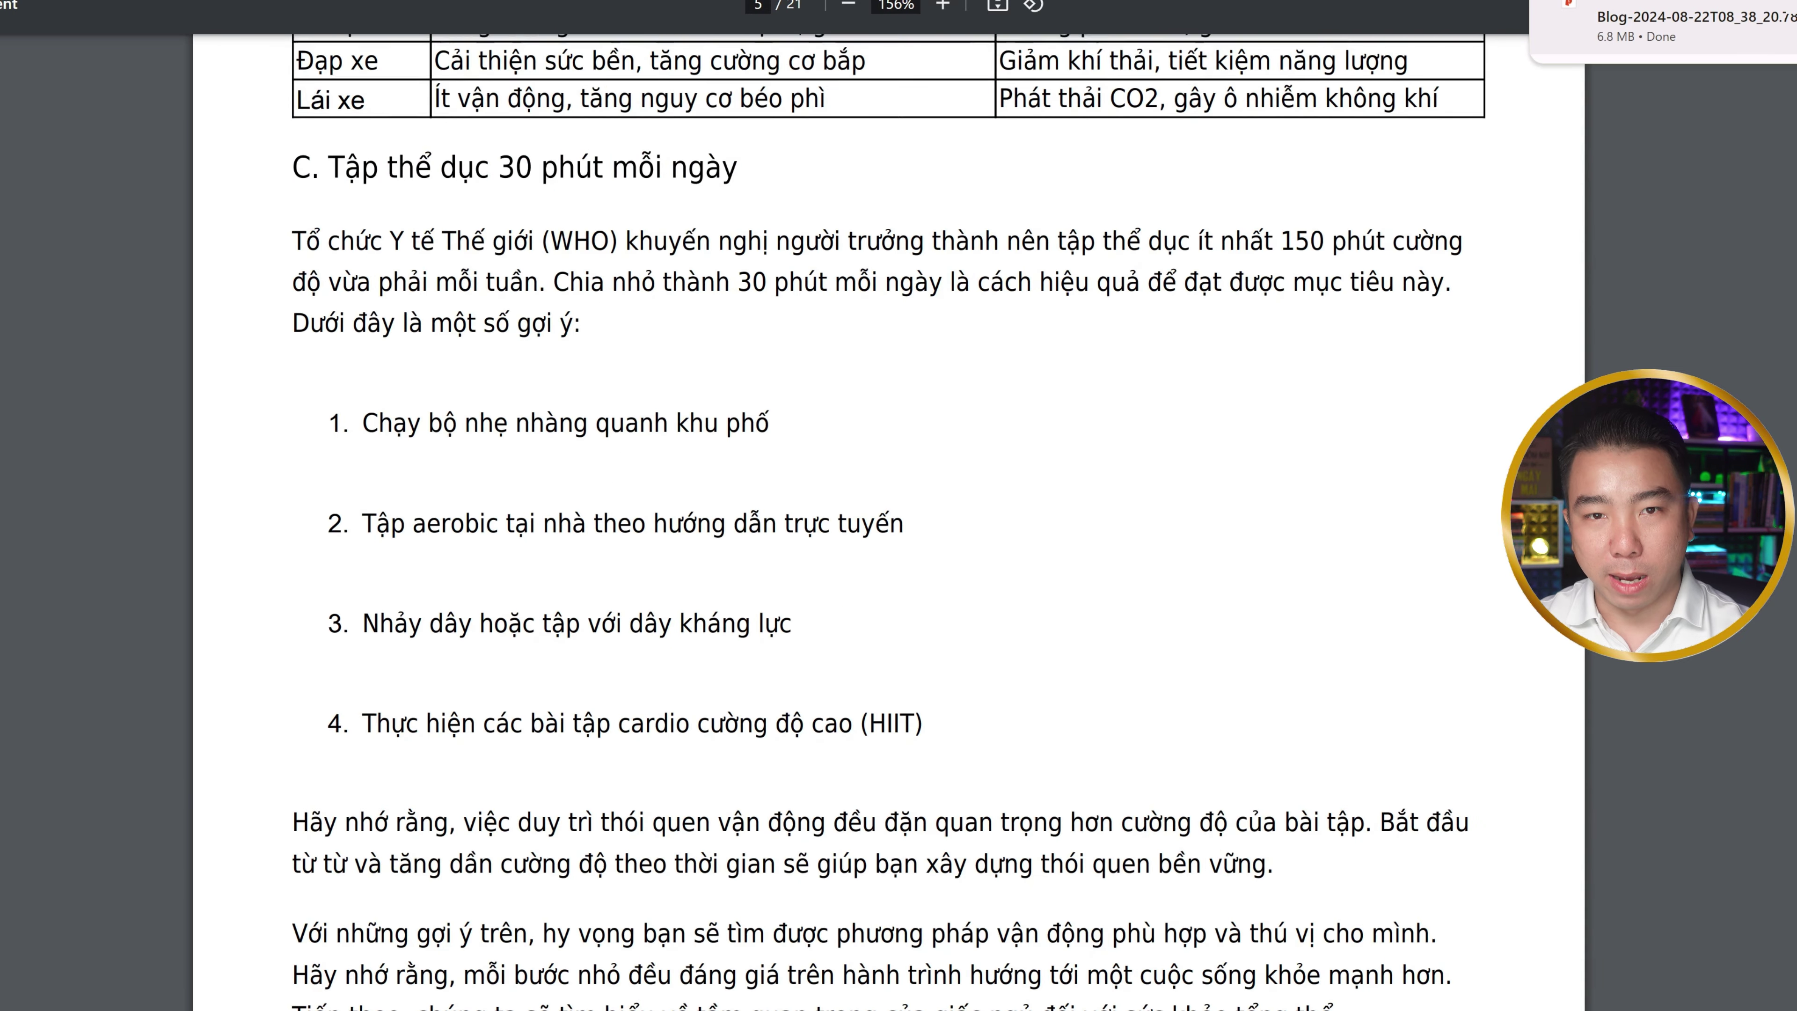
scroll(502, 294, up, 4)
drag(327, 464, 738, 465)
scroll(799, 496, down, 15)
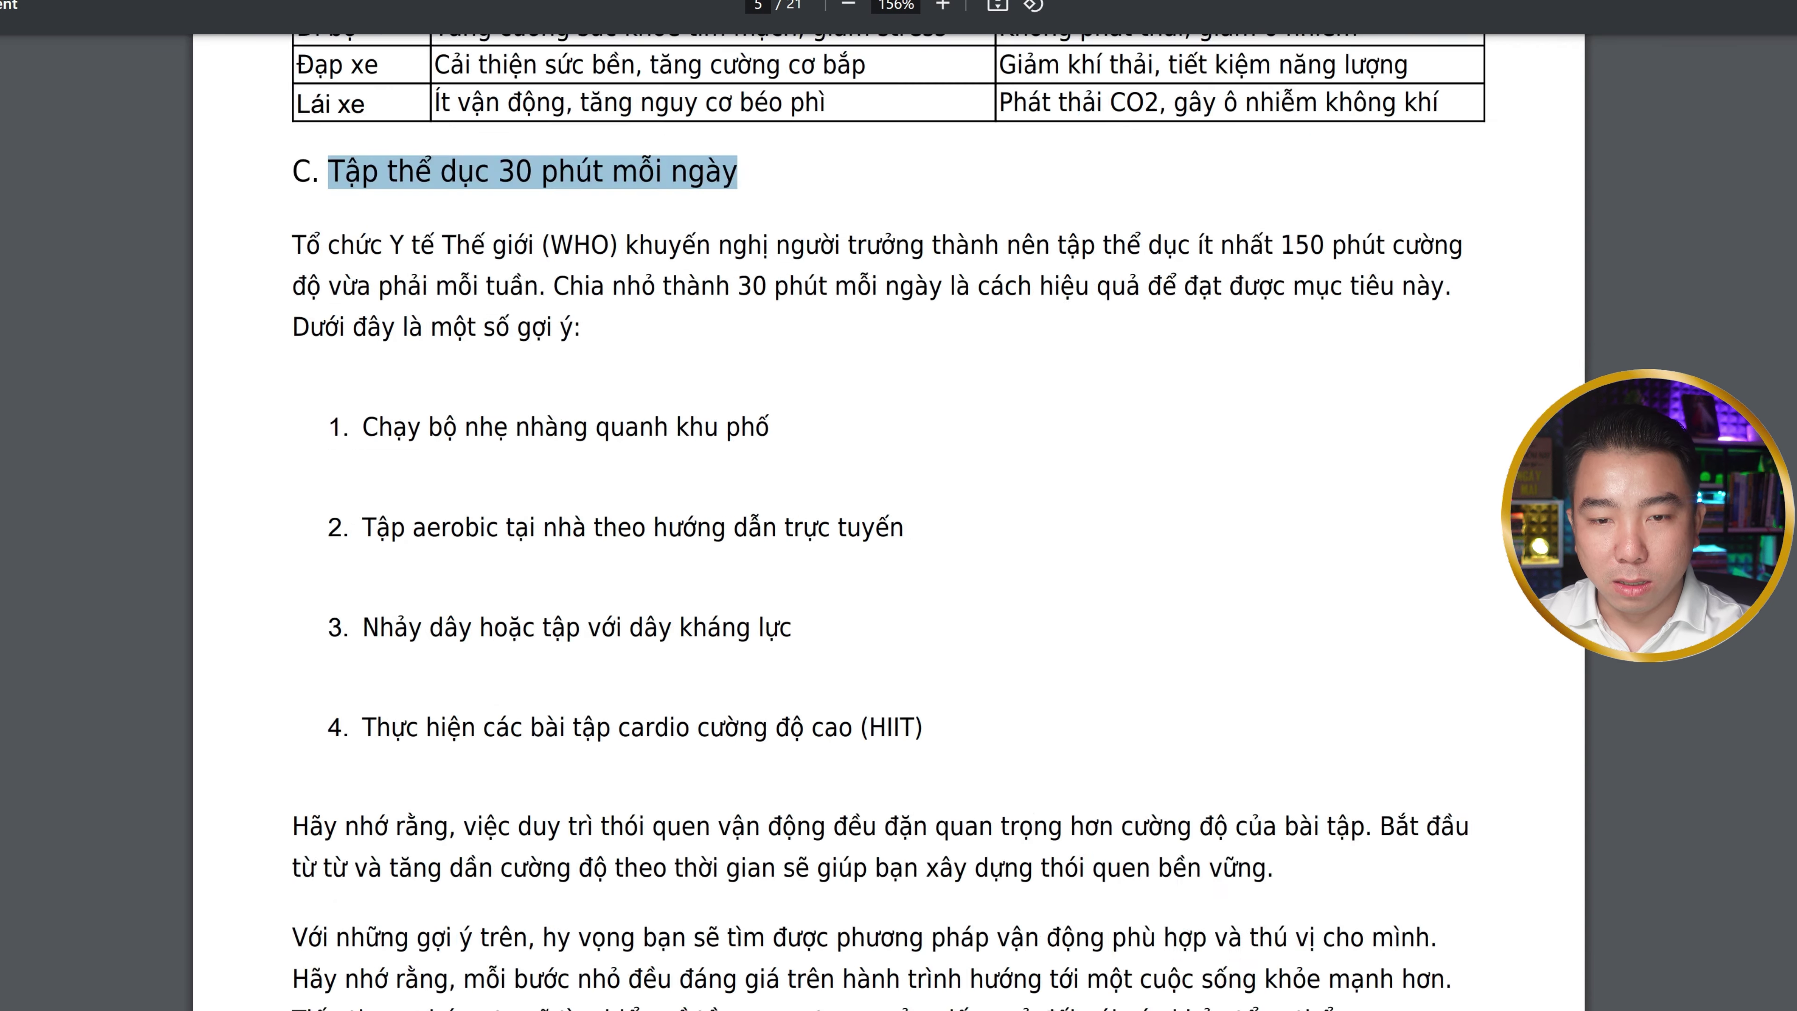
scroll(802, 489, down, 20)
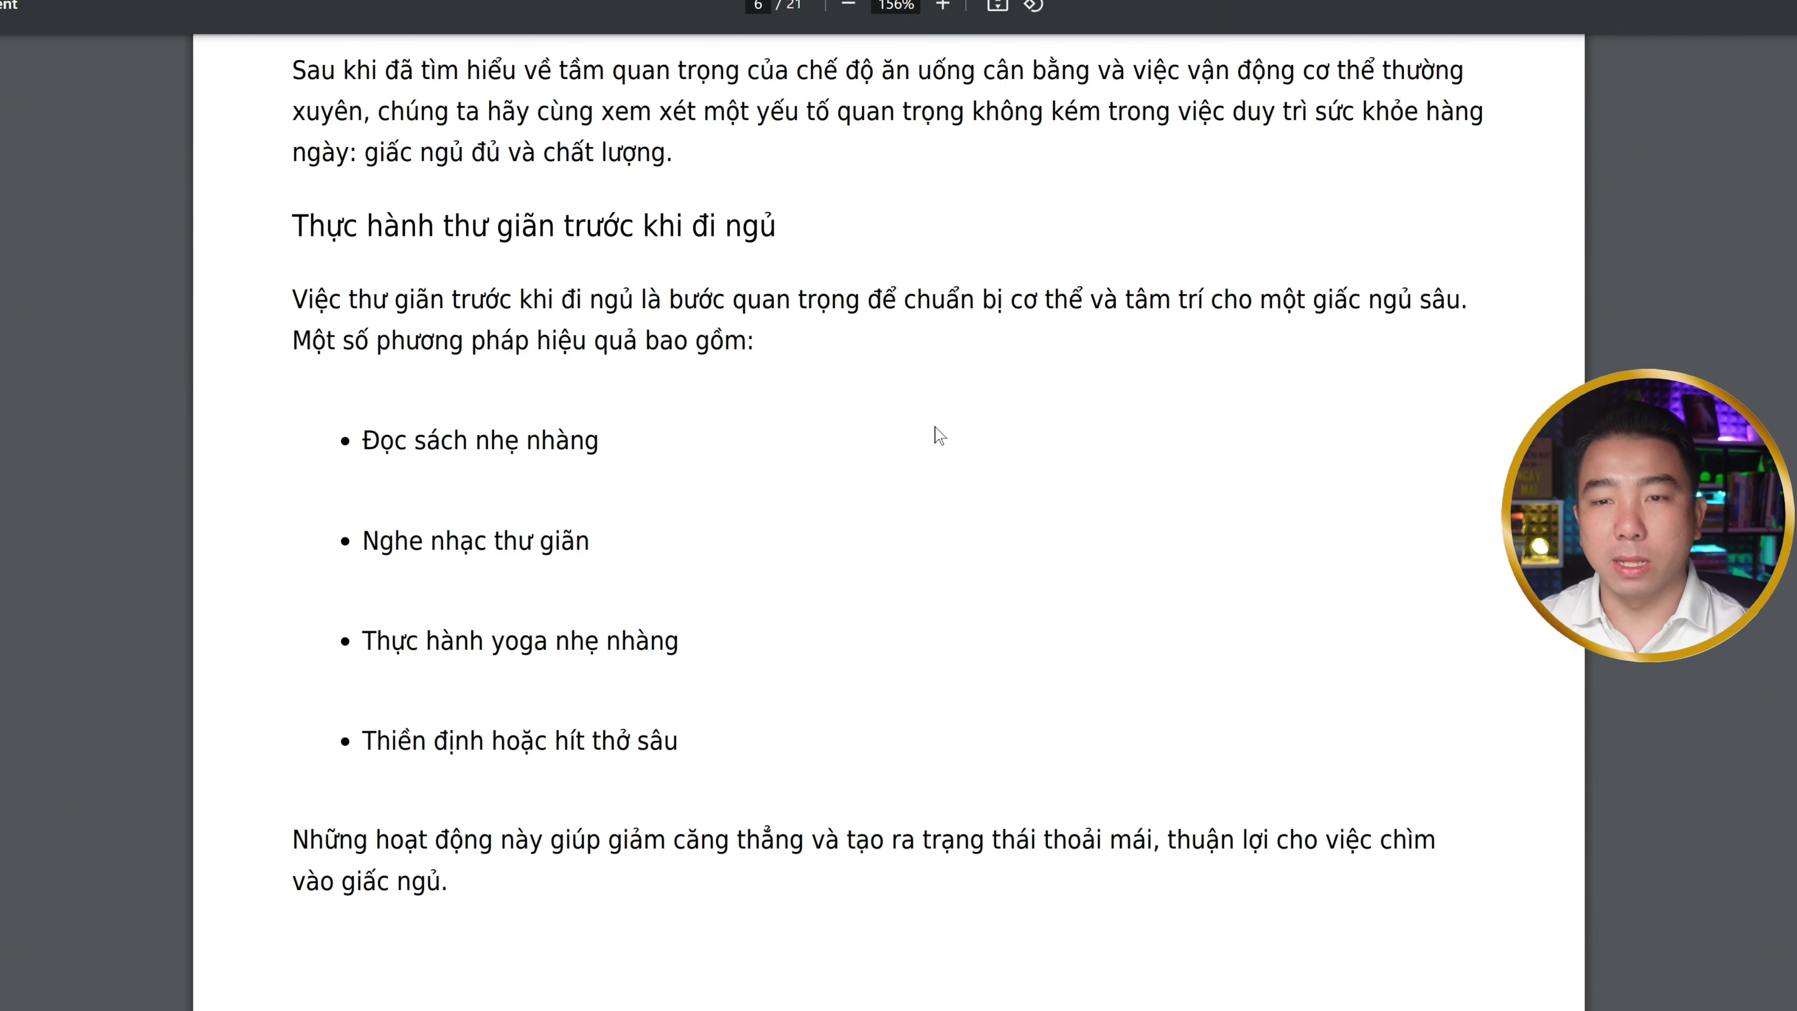